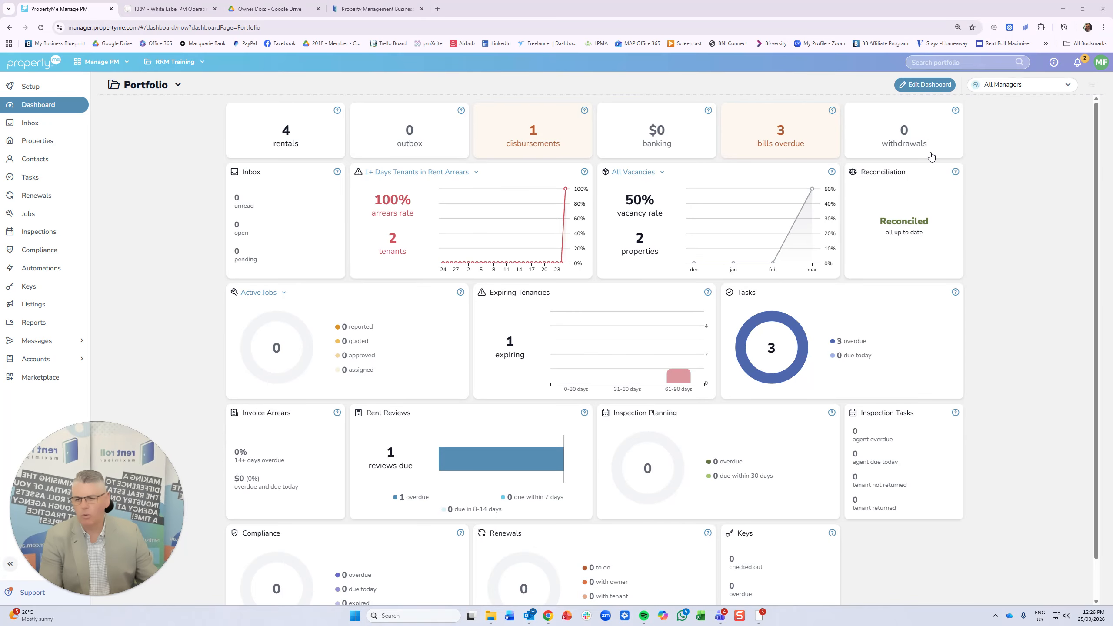
Open the task template "37.15 - Audit#15 - 2025 Min. Standards - Recommendations" from the task templates list.
{"action": "mouse_move", "coordinate": [734, 263]}
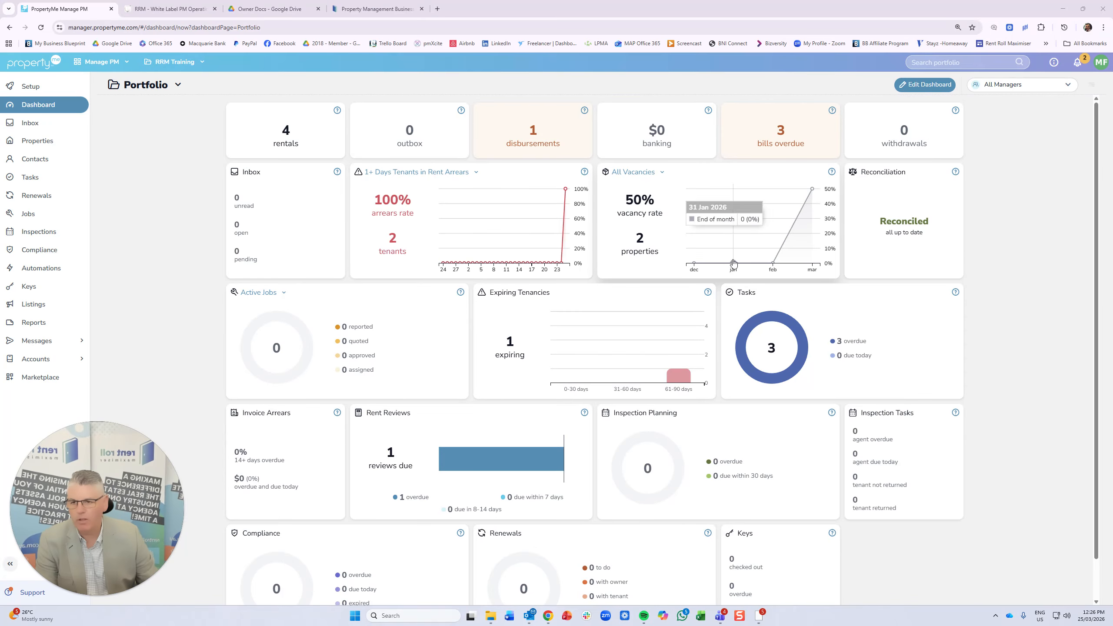
{"action": "left_click", "coordinate": [30, 178]}
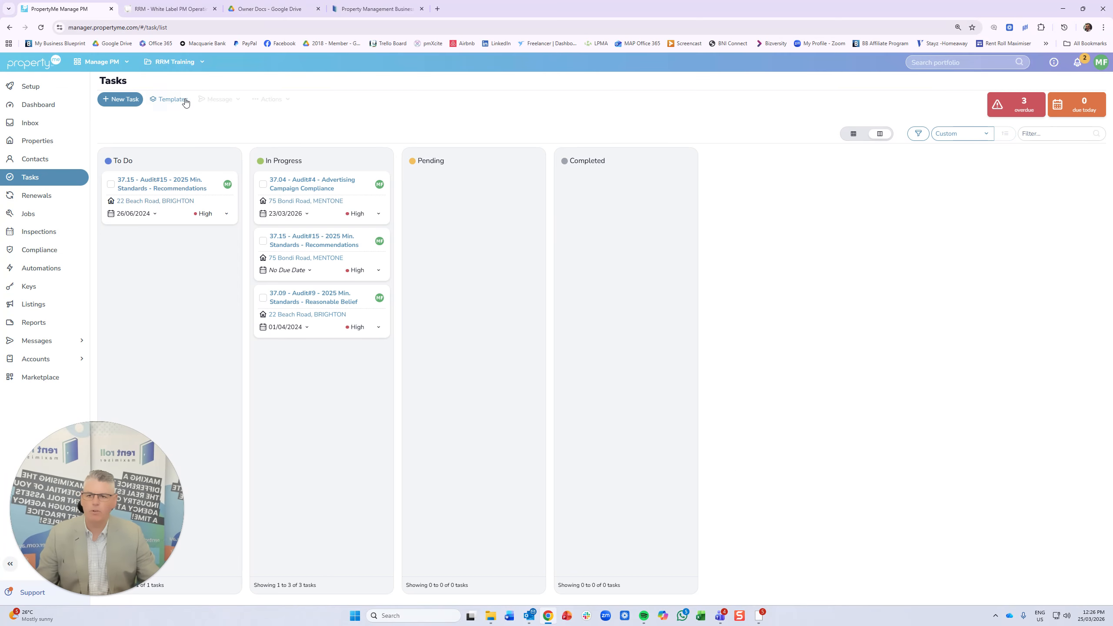
{"action": "left_click", "coordinate": [178, 104]}
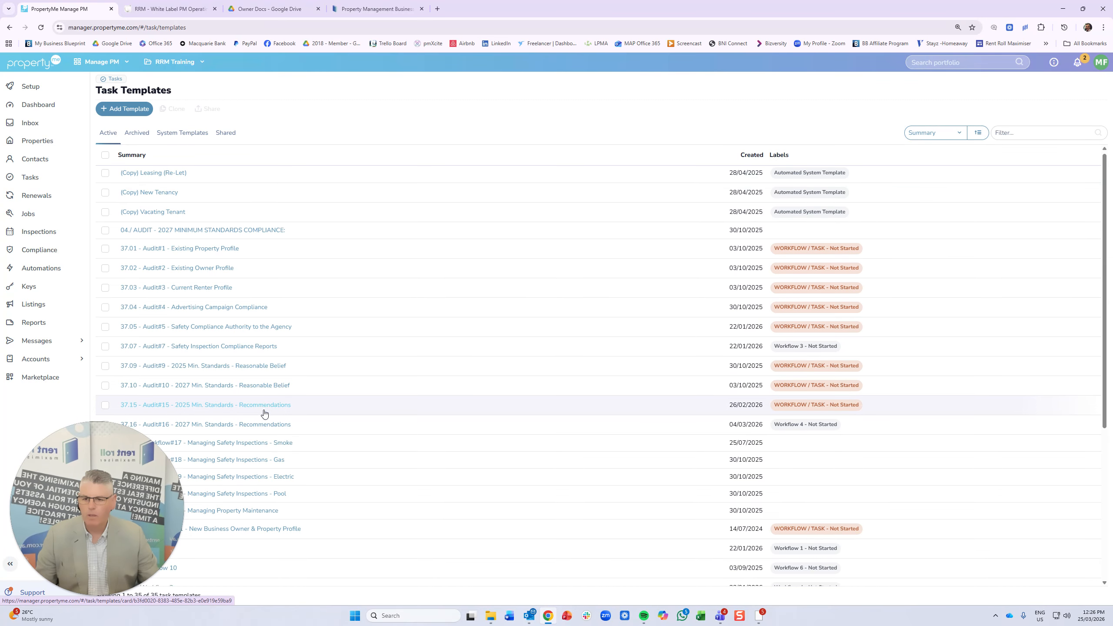
{"action": "scroll", "coordinate": [265, 414], "scroll_direction": "down", "scroll_amount": 2}
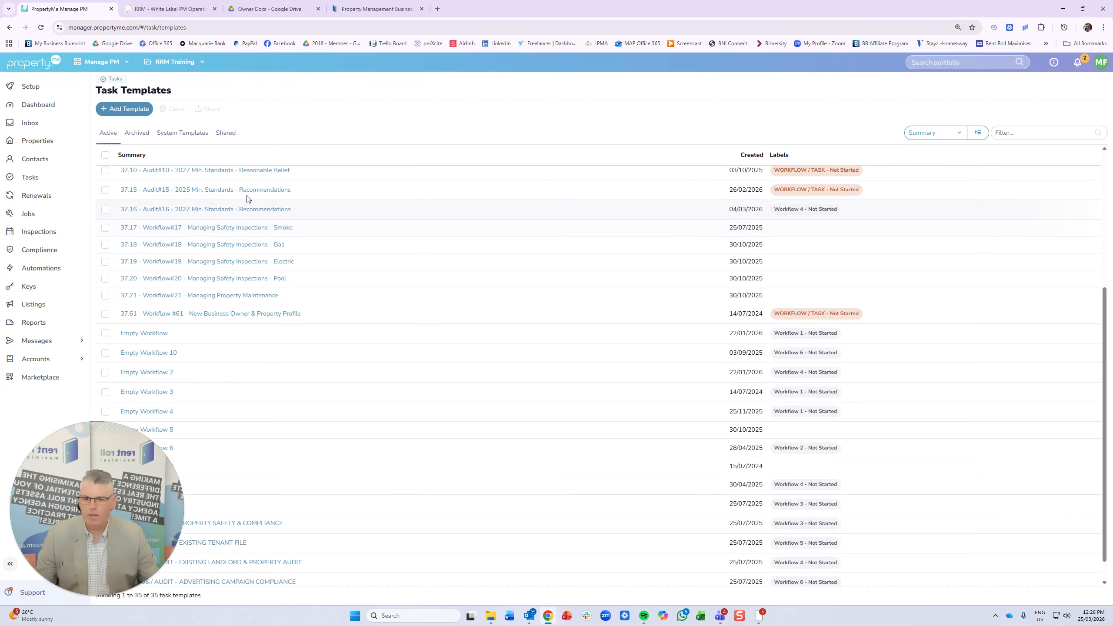
{"action": "left_click", "coordinate": [223, 192]}
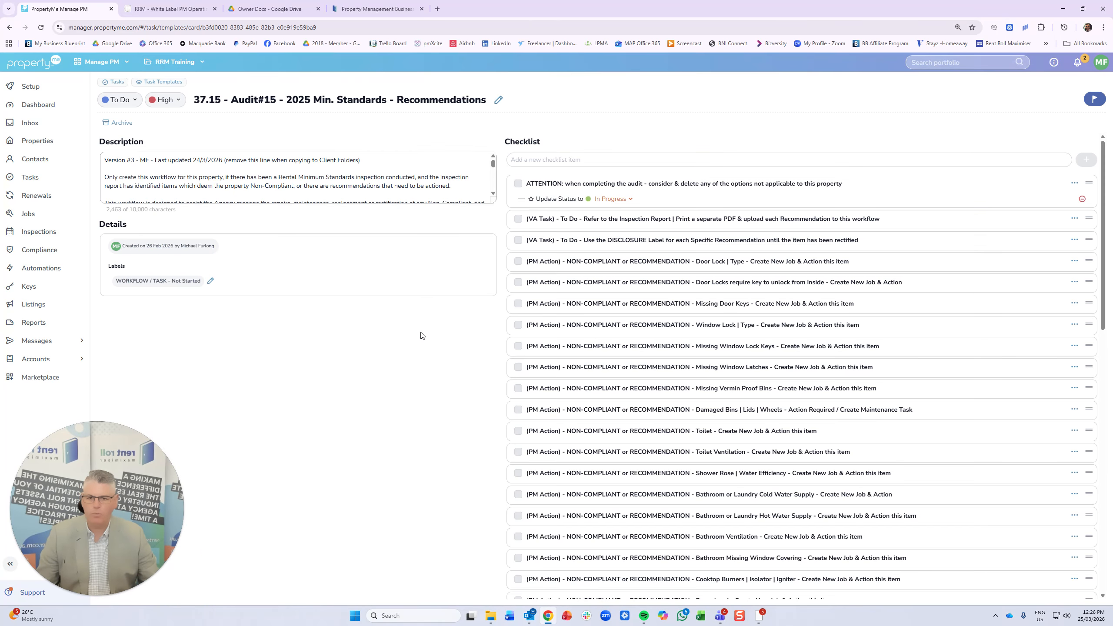
Enlarge the template's description box and read through the audit's numbered workflow steps.
{"action": "left_click_drag", "start_coordinate": [494, 201], "coordinate": [491, 550]}
{"action": "scroll", "coordinate": [294, 351], "scroll_direction": "down", "scroll_amount": 2}
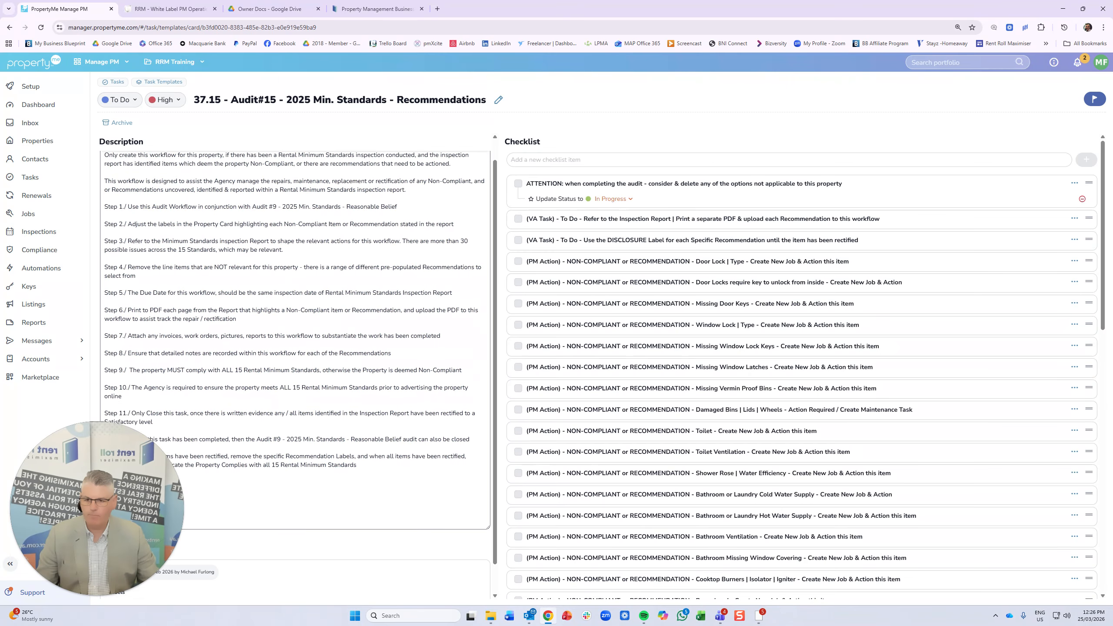
{"action": "scroll", "coordinate": [293, 351], "scroll_direction": "up", "scroll_amount": 2}
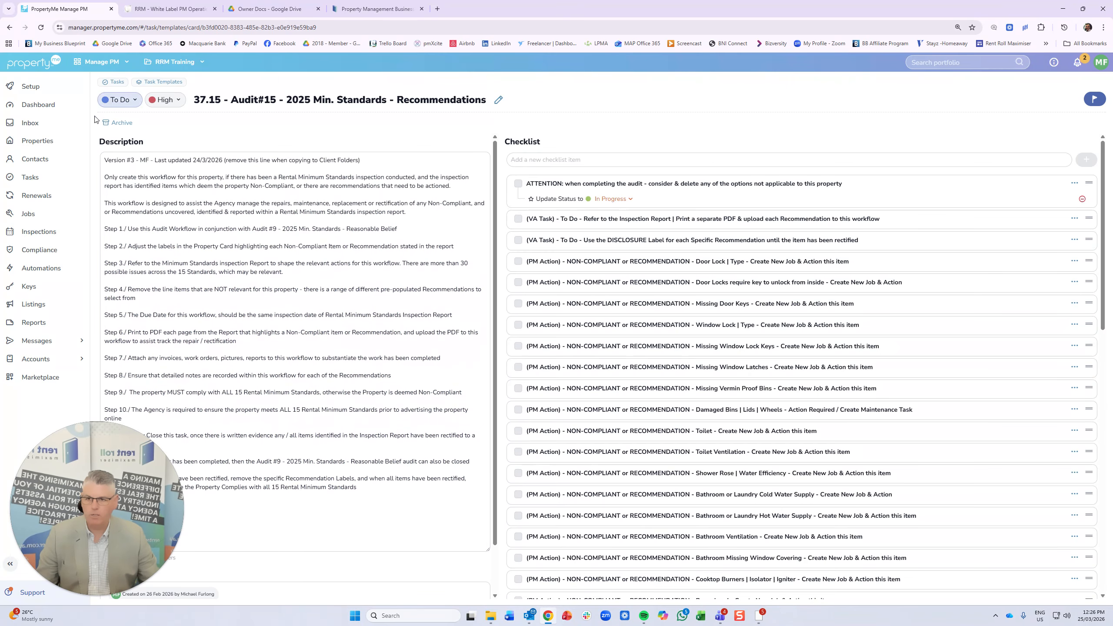
Switch to the Trello board and open the 37.15 - Audit #15 non-compliant items card in Category #37.
{"action": "left_click", "coordinate": [166, 10]}
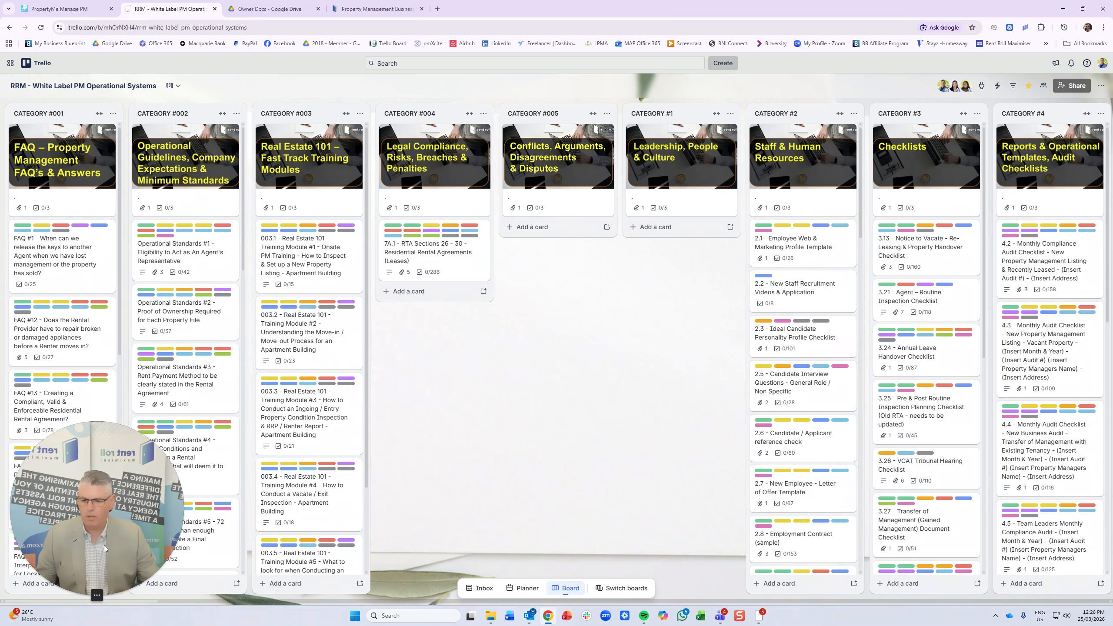
{"action": "left_click_drag", "start_coordinate": [77, 599], "coordinate": [801, 604]}
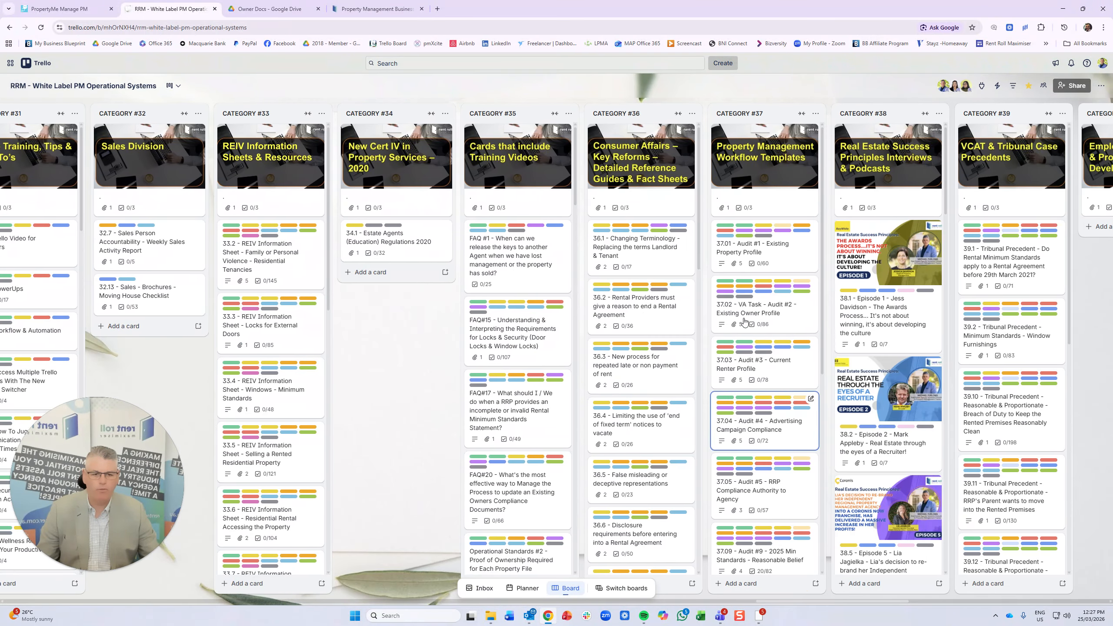
{"action": "scroll", "coordinate": [763, 472], "scroll_direction": "down", "scroll_amount": 5}
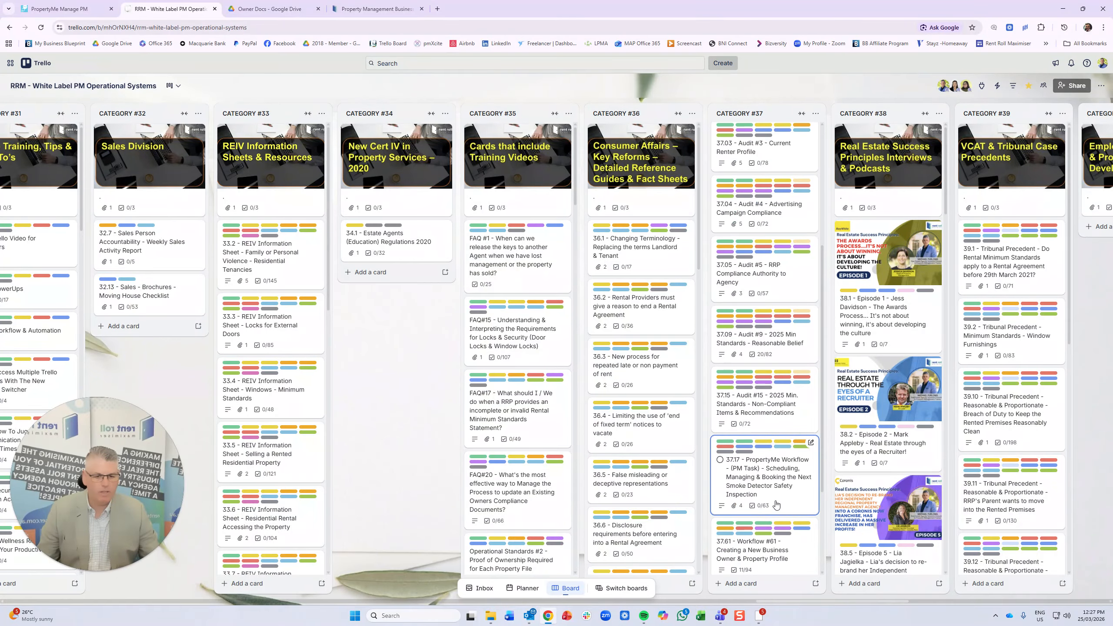
{"action": "left_click", "coordinate": [759, 408]}
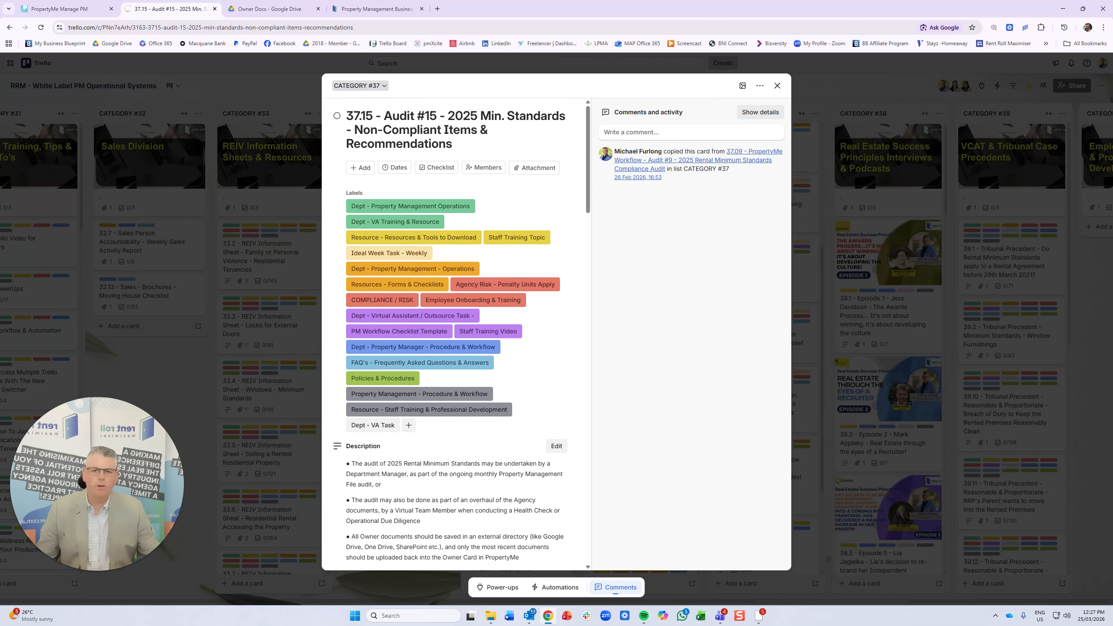
Expand the Trello card's full description and read its document handling guidelines.
{"action": "scroll", "coordinate": [488, 469], "scroll_direction": "down", "scroll_amount": 2}
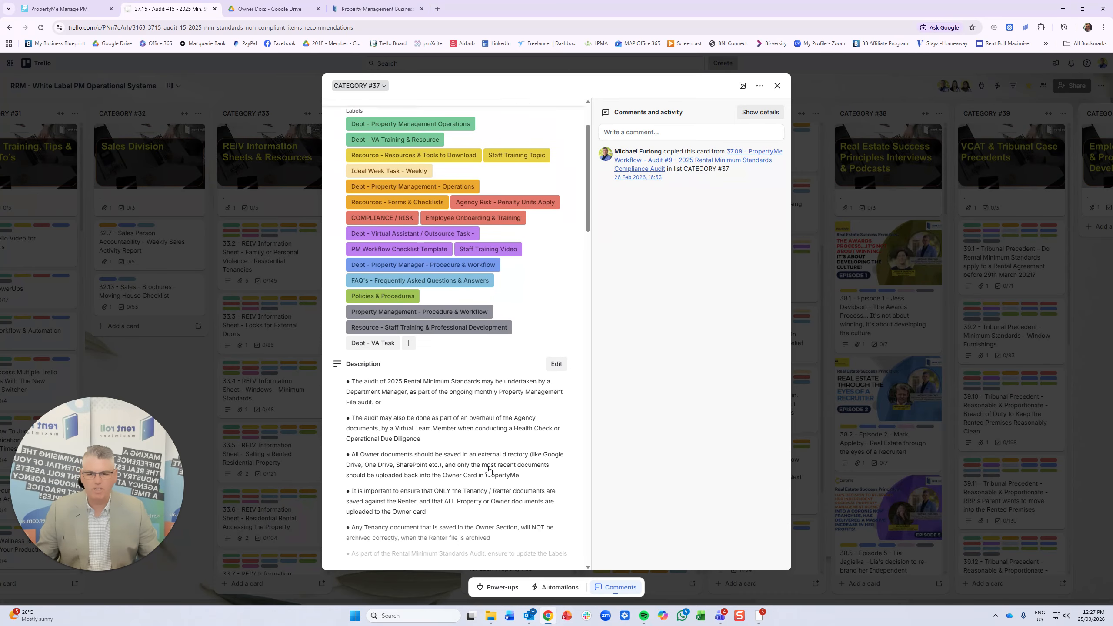
{"action": "scroll", "coordinate": [491, 467], "scroll_direction": "down", "scroll_amount": 2}
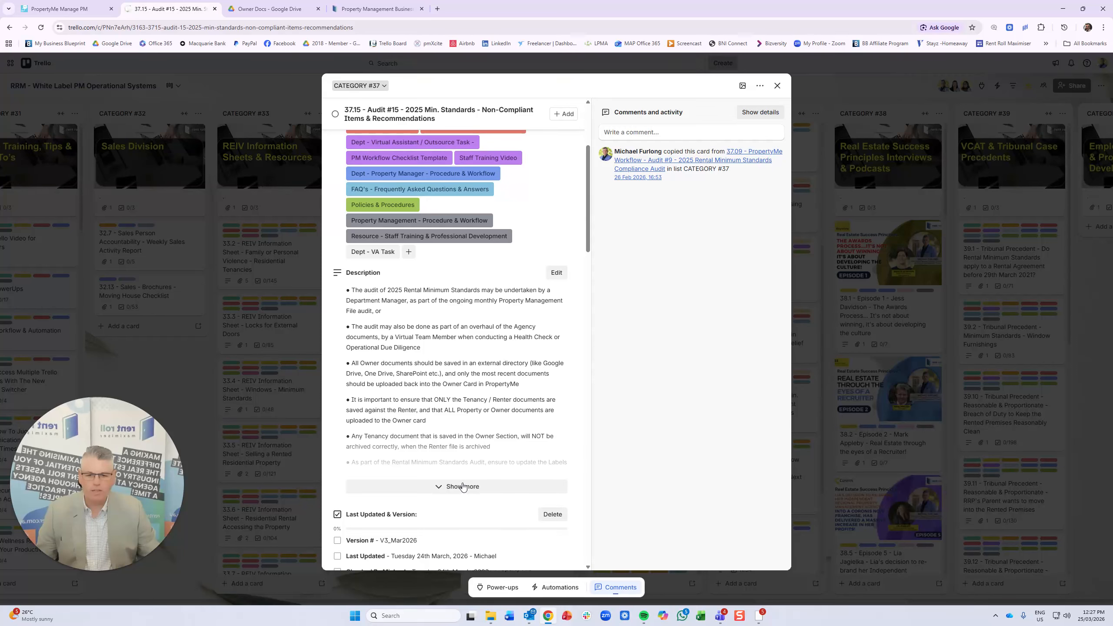
{"action": "left_click", "coordinate": [461, 488]}
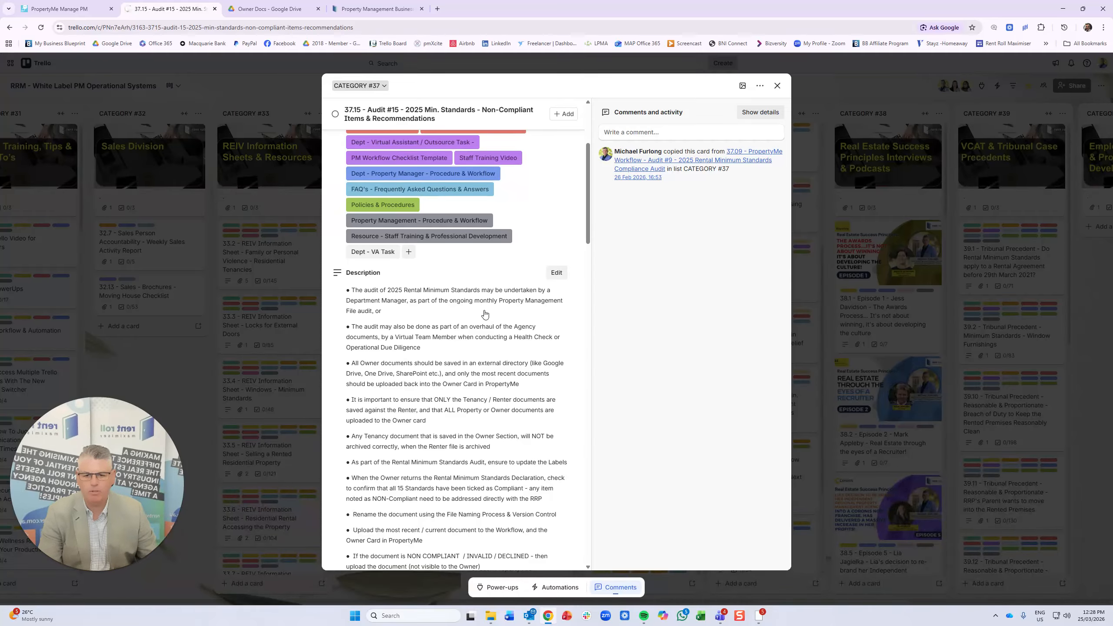
{"action": "scroll", "coordinate": [489, 392], "scroll_direction": "down", "scroll_amount": 1}
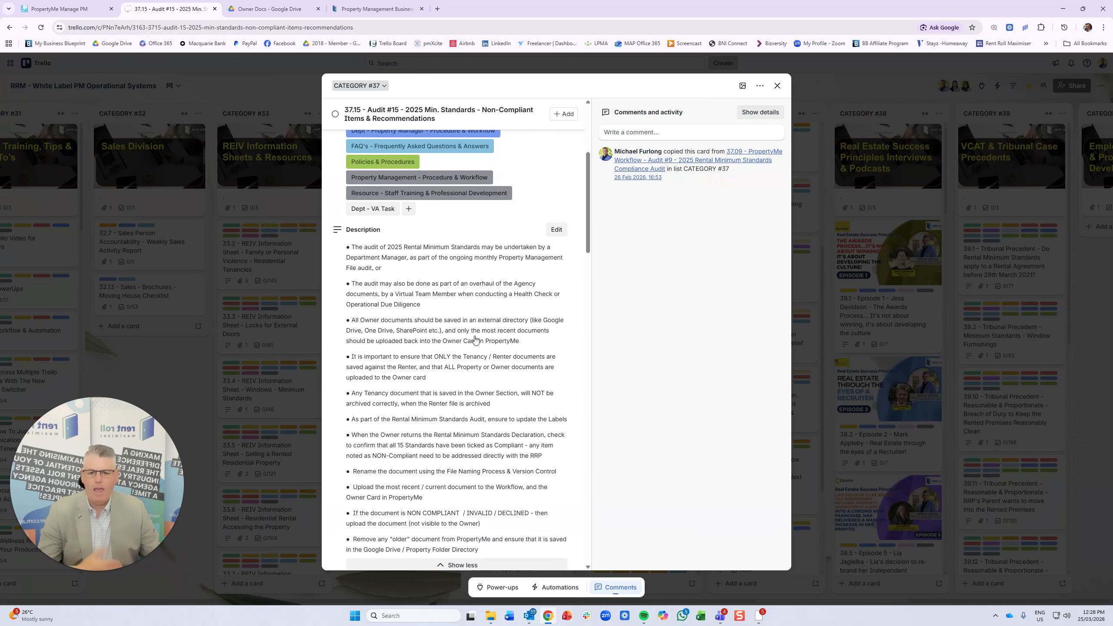
View the Owner Docs folder in Google Drive and the Audit#15 template in PropertyMe, returning to the Trello card.
{"action": "left_click", "coordinate": [270, 9]}
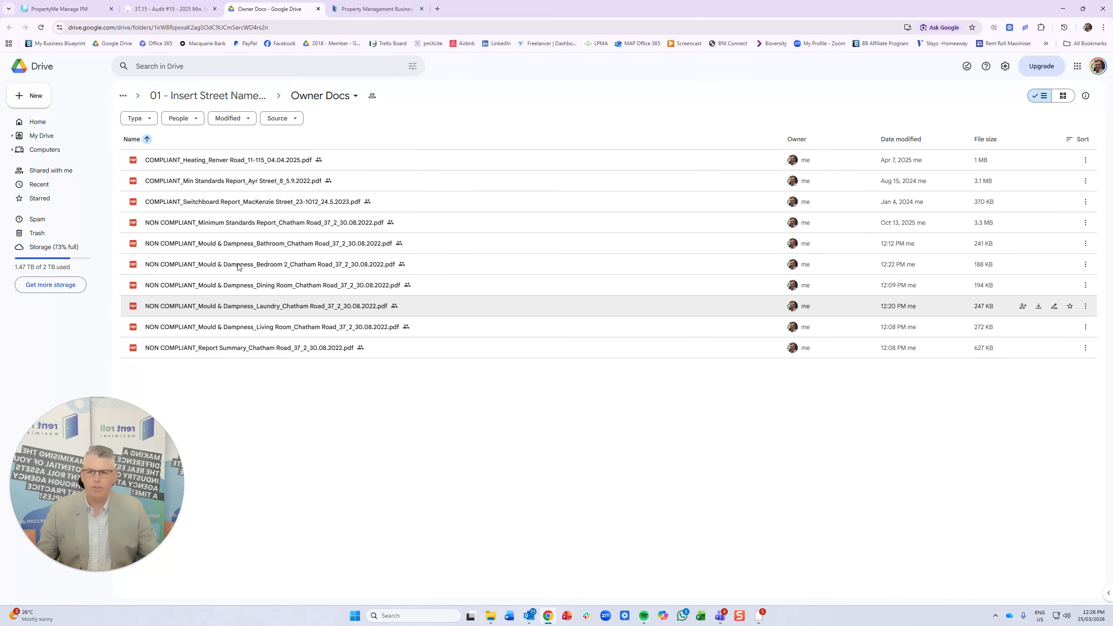
{"action": "left_click", "coordinate": [66, 9]}
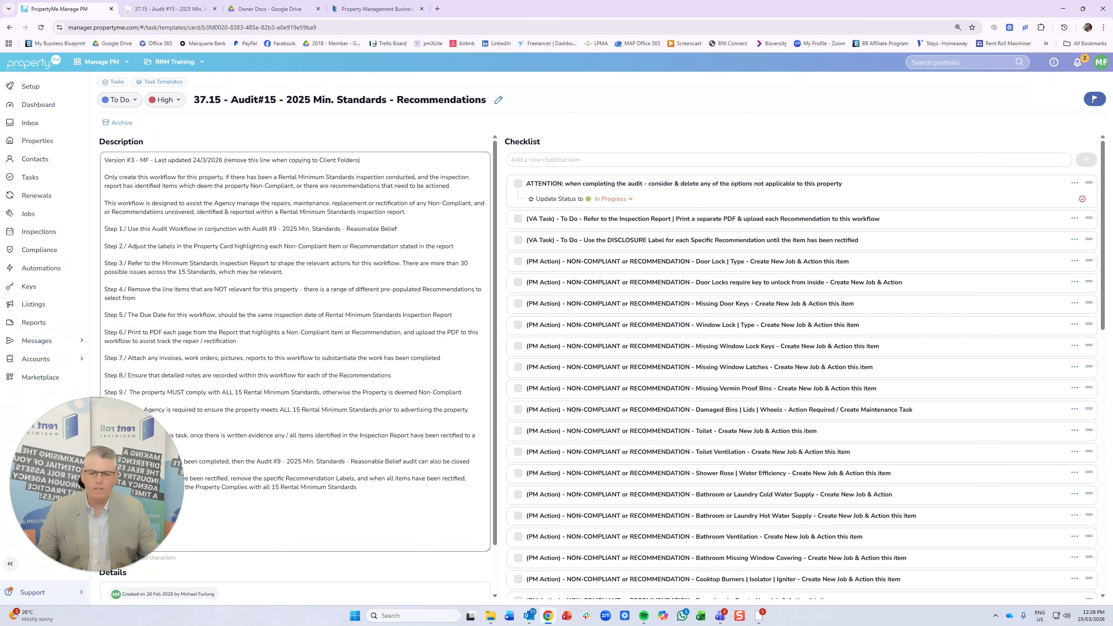
{"action": "left_click", "coordinate": [168, 9]}
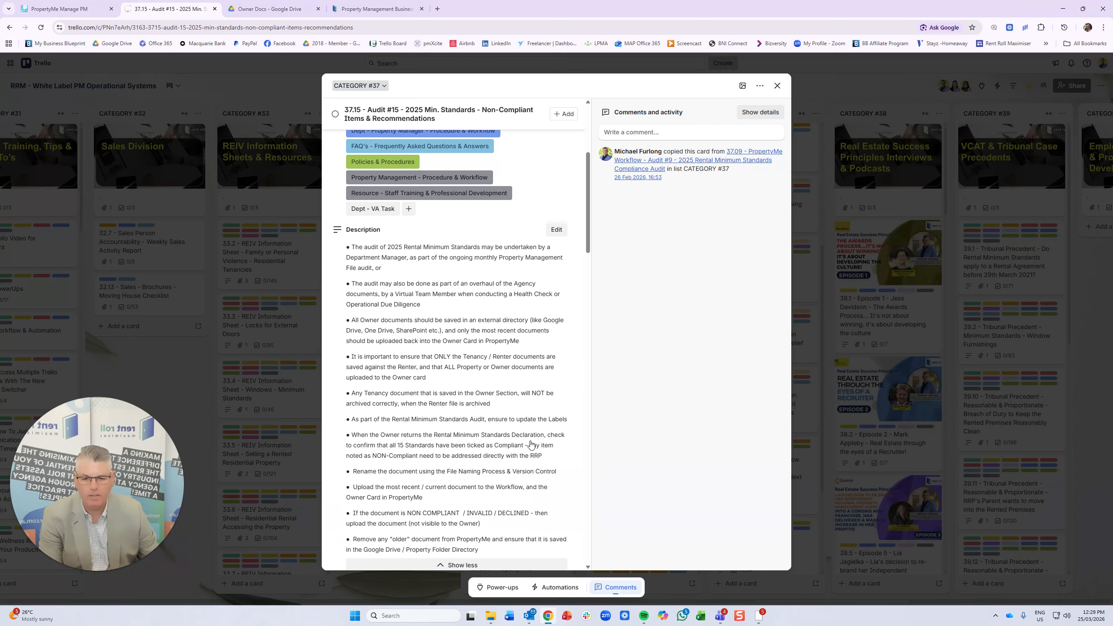
Read the rest of the card's description, down to the rules on non-compliant and older documents.
{"action": "scroll", "coordinate": [531, 446], "scroll_direction": "down", "scroll_amount": 1}
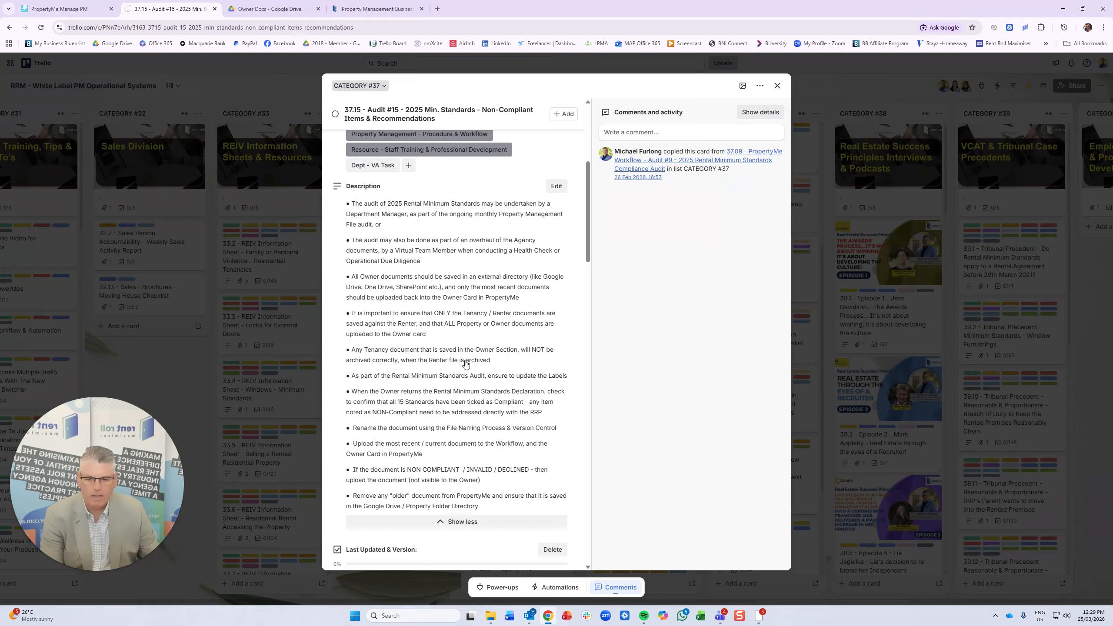
{"action": "scroll", "coordinate": [466, 420], "scroll_direction": "down", "scroll_amount": 1}
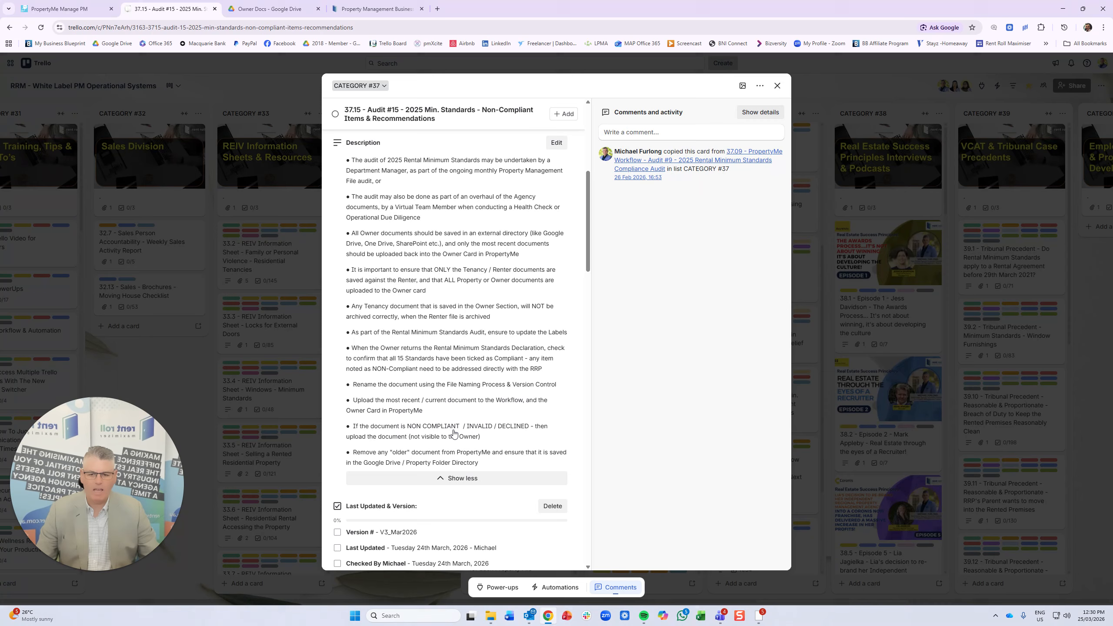
{"action": "scroll", "coordinate": [452, 430], "scroll_direction": "down", "scroll_amount": 2}
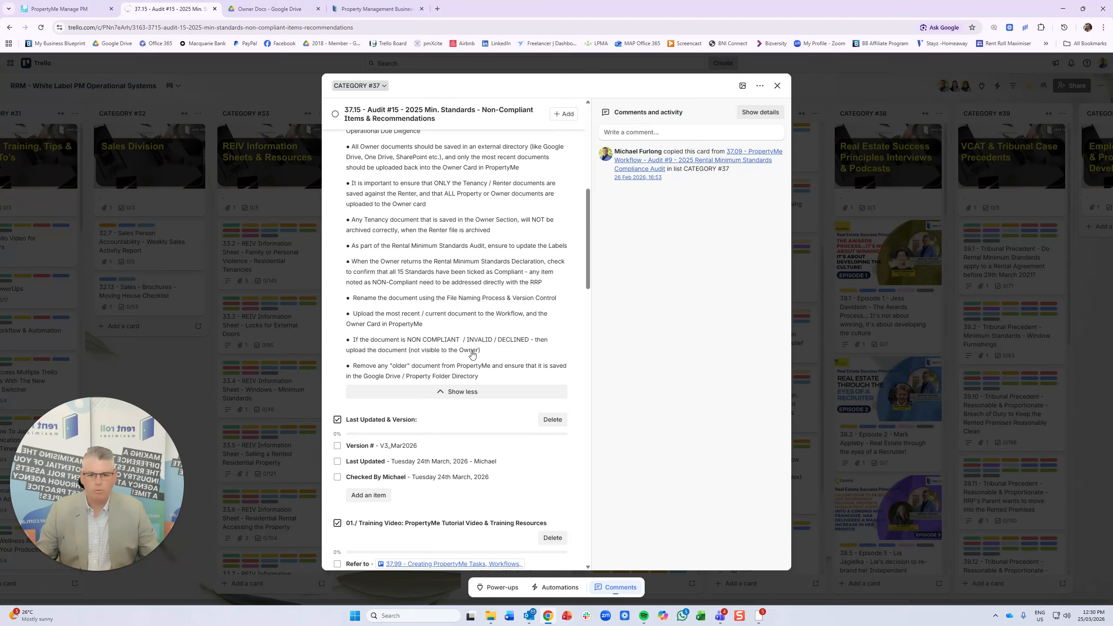
Switch to PropertyMe, open the Hawthorn East property, and view the owner section's upload options for Client Access, choosing none.
{"action": "key", "text": "ctrl+shift+Tab"}
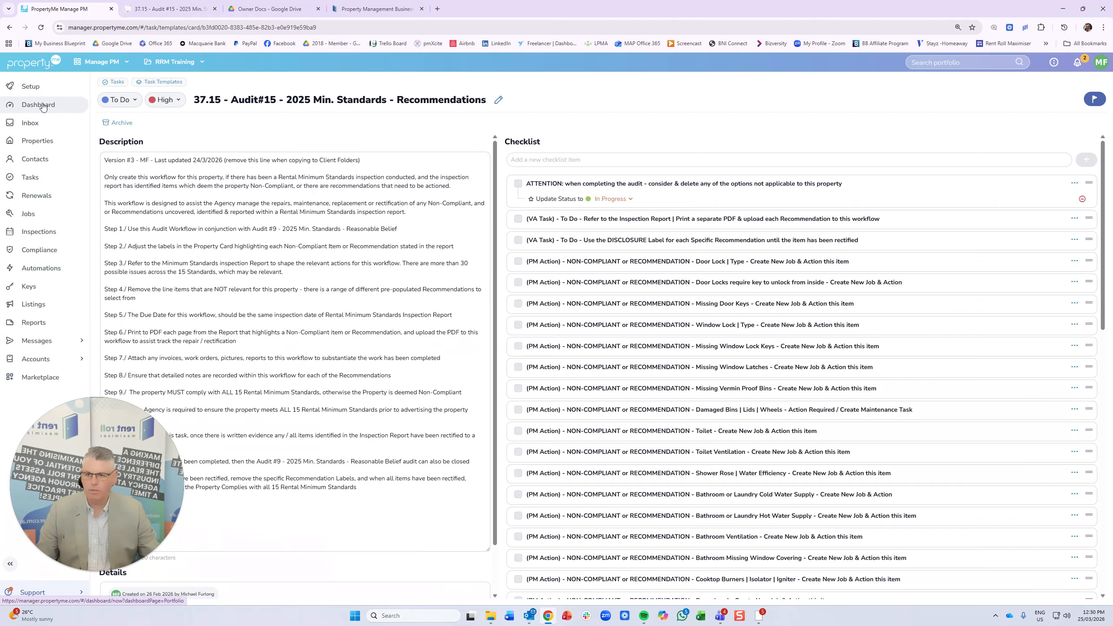
{"action": "left_click", "coordinate": [59, 139]}
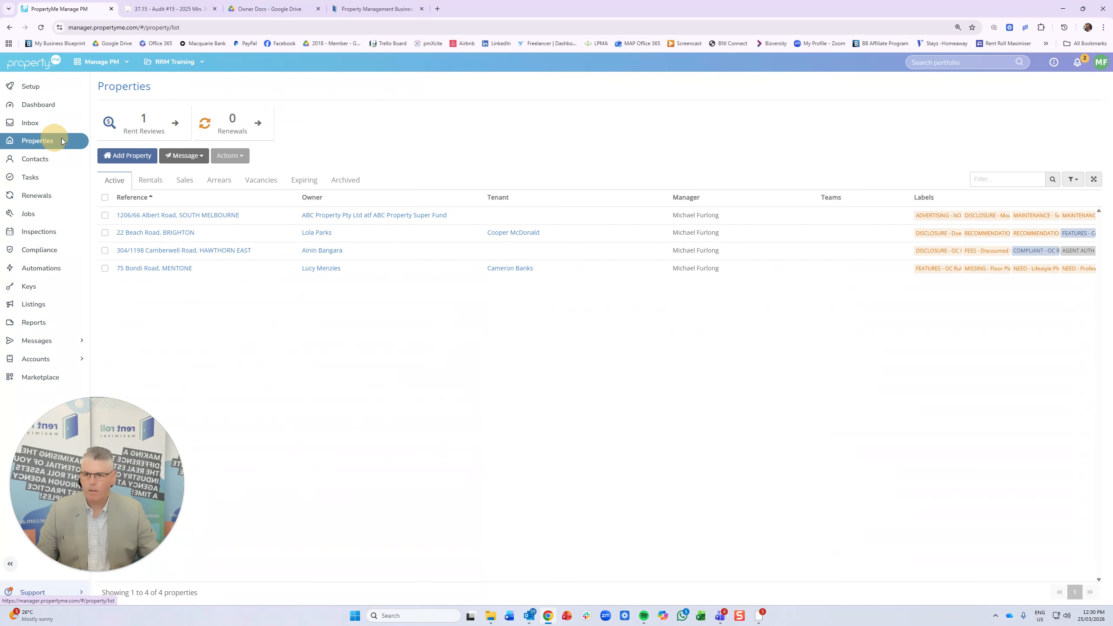
{"action": "left_click", "coordinate": [185, 251]}
{"action": "scroll", "coordinate": [521, 487], "scroll_direction": "down", "scroll_amount": 5}
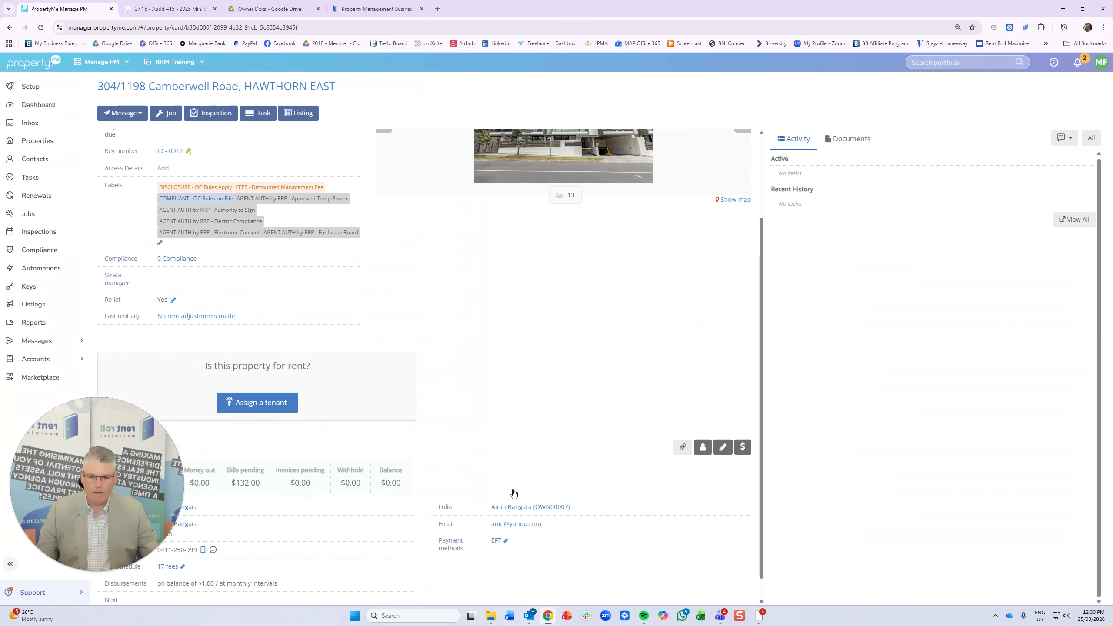
{"action": "left_click", "coordinate": [683, 422]}
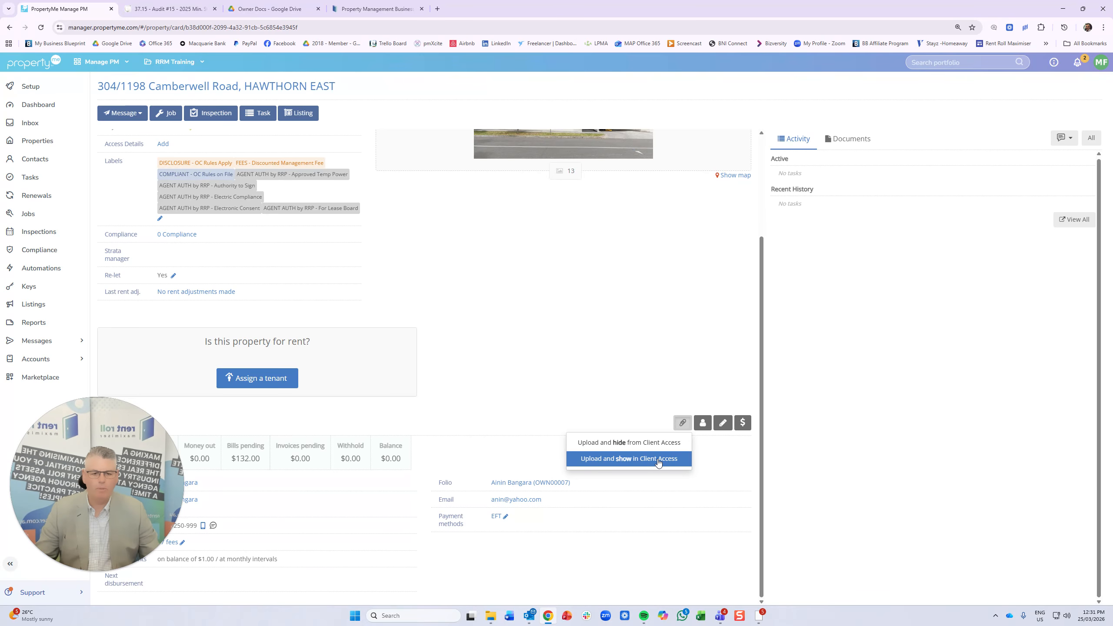
{"action": "left_click", "coordinate": [241, 162]}
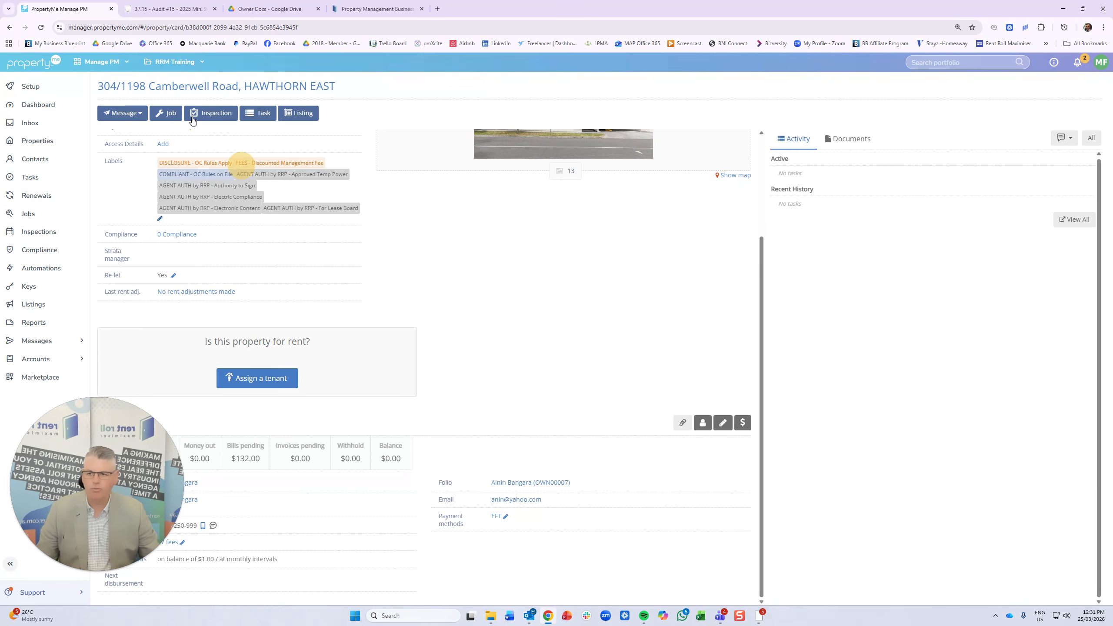
Reopen the 37.15 - Audit#15 Recommendations task template and enlarge its description box to show all the instructions.
{"action": "left_click", "coordinate": [34, 177]}
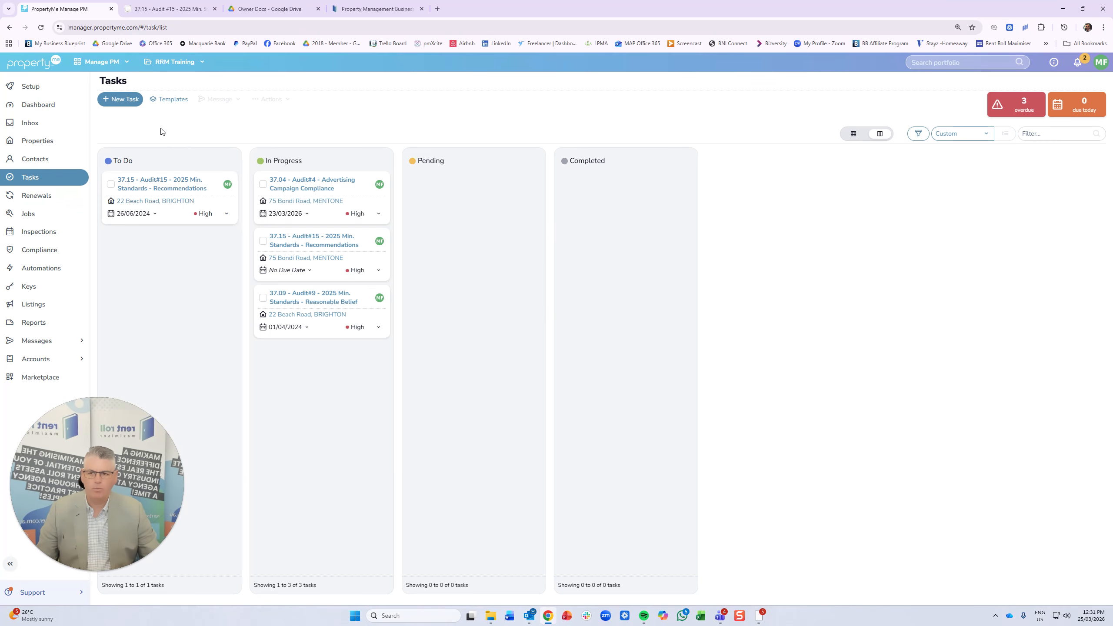
{"action": "left_click", "coordinate": [168, 100]}
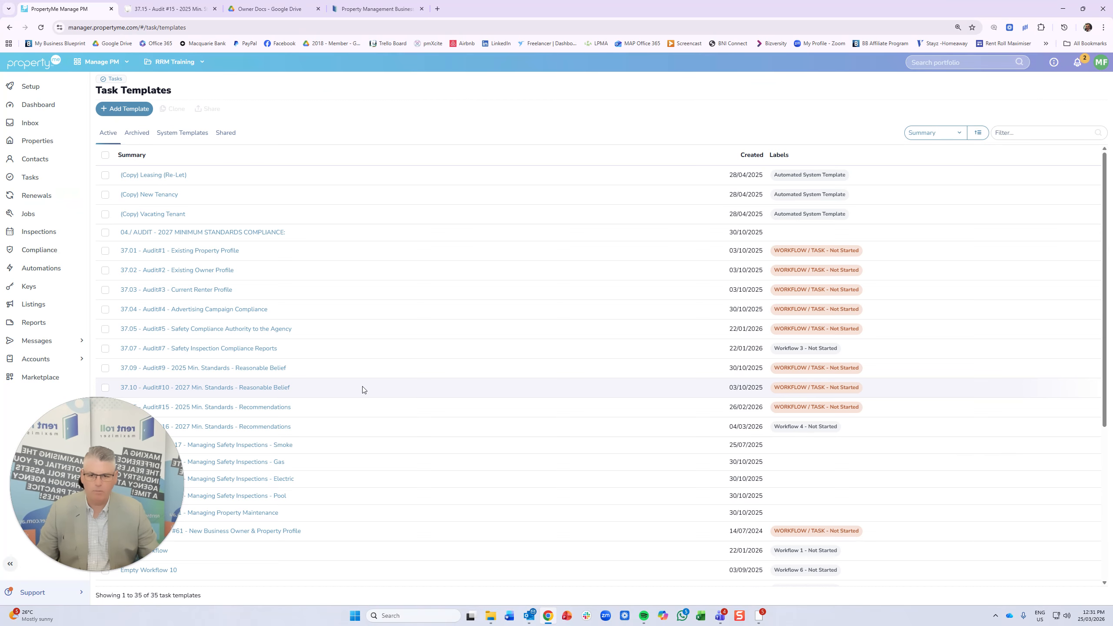
{"action": "scroll", "coordinate": [267, 403], "scroll_direction": "down", "scroll_amount": 2}
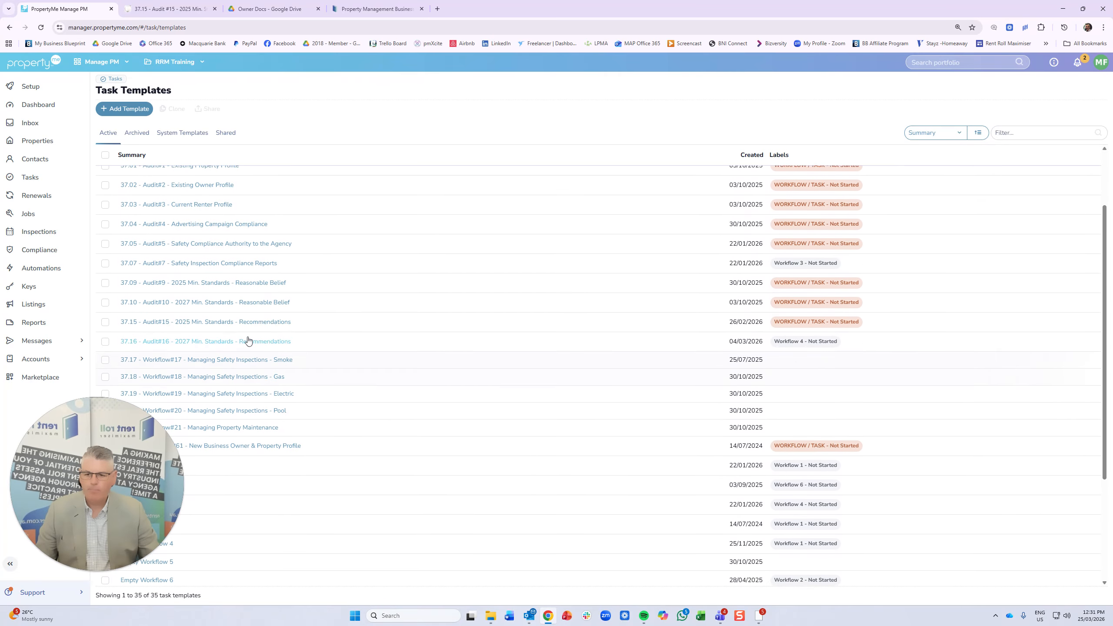
{"action": "left_click", "coordinate": [243, 322]}
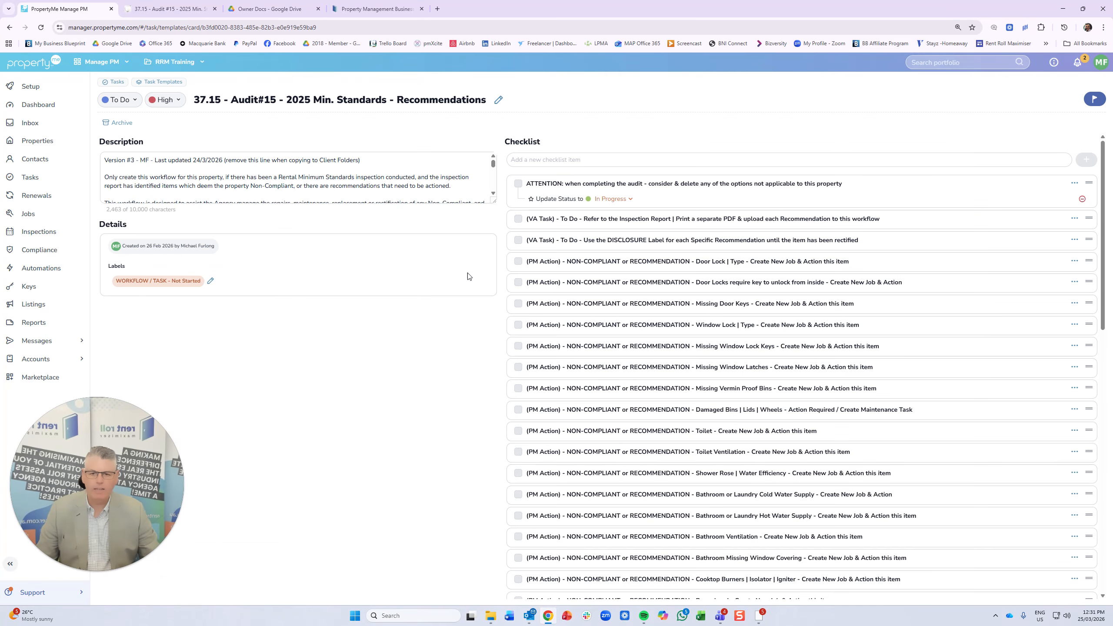
{"action": "left_click_drag", "start_coordinate": [493, 201], "coordinate": [478, 560]}
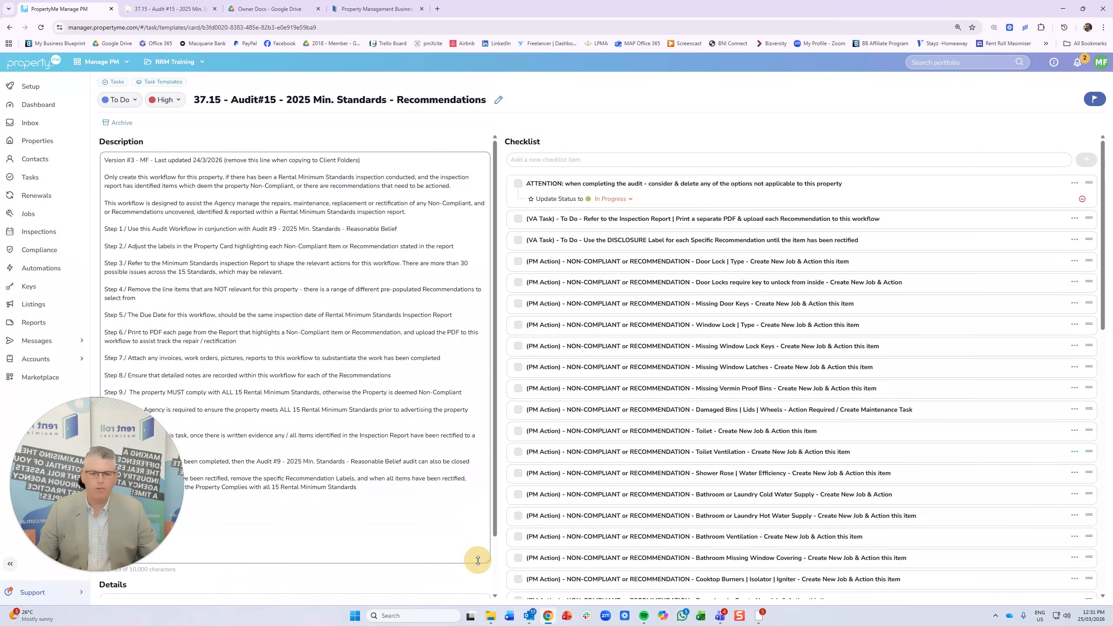
Review the Audit #15 minimum standards recommendations checklist on the Trello card, returning to the PropertyMe template.
{"action": "left_click", "coordinate": [175, 9]}
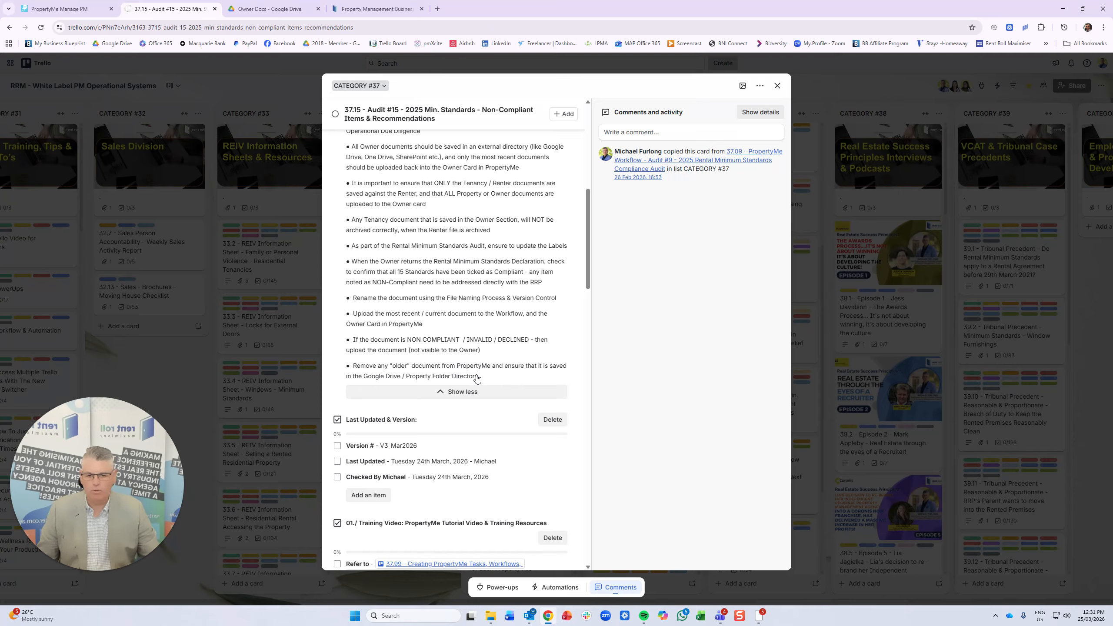
{"action": "scroll", "coordinate": [494, 380], "scroll_direction": "down", "scroll_amount": 2}
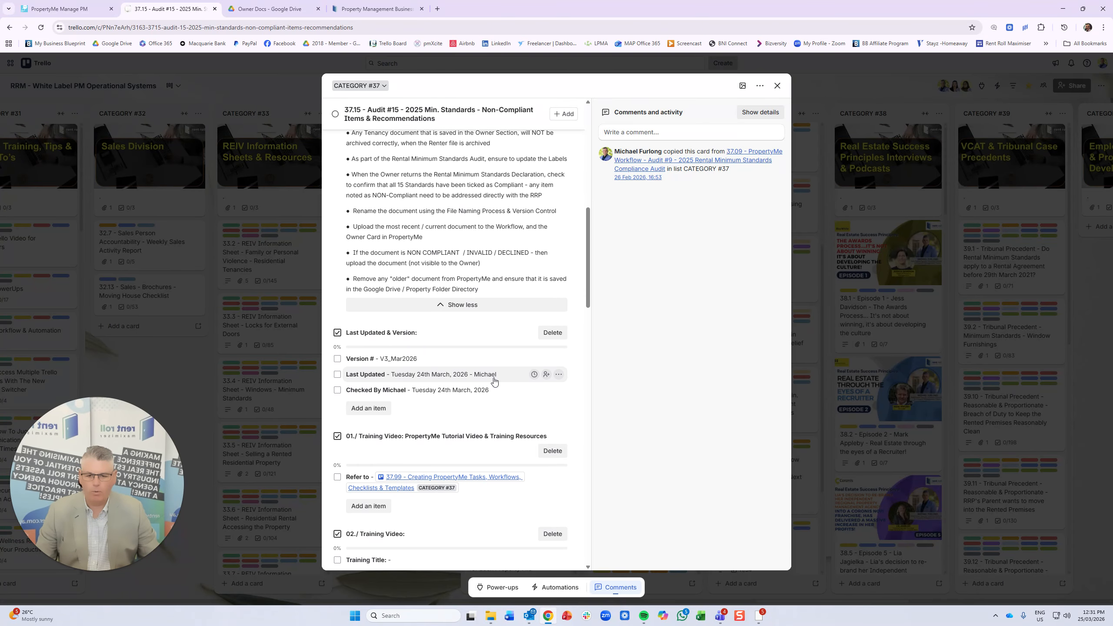
{"action": "scroll", "coordinate": [495, 381], "scroll_direction": "down", "scroll_amount": 9}
{"action": "scroll", "coordinate": [495, 380], "scroll_direction": "down", "scroll_amount": 3}
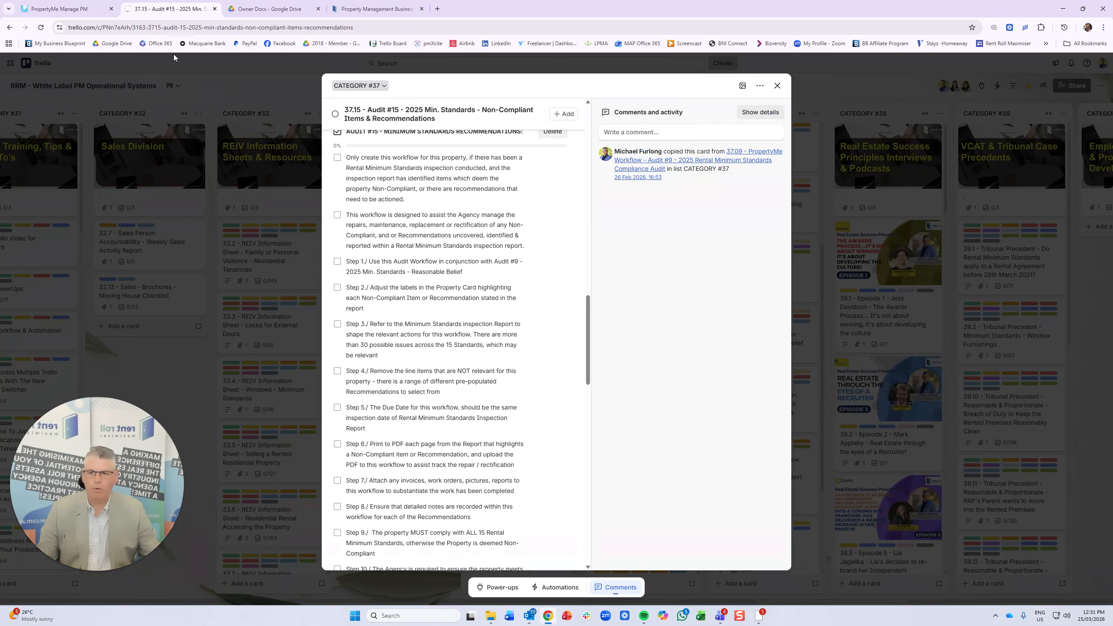
{"action": "left_click", "coordinate": [66, 9]}
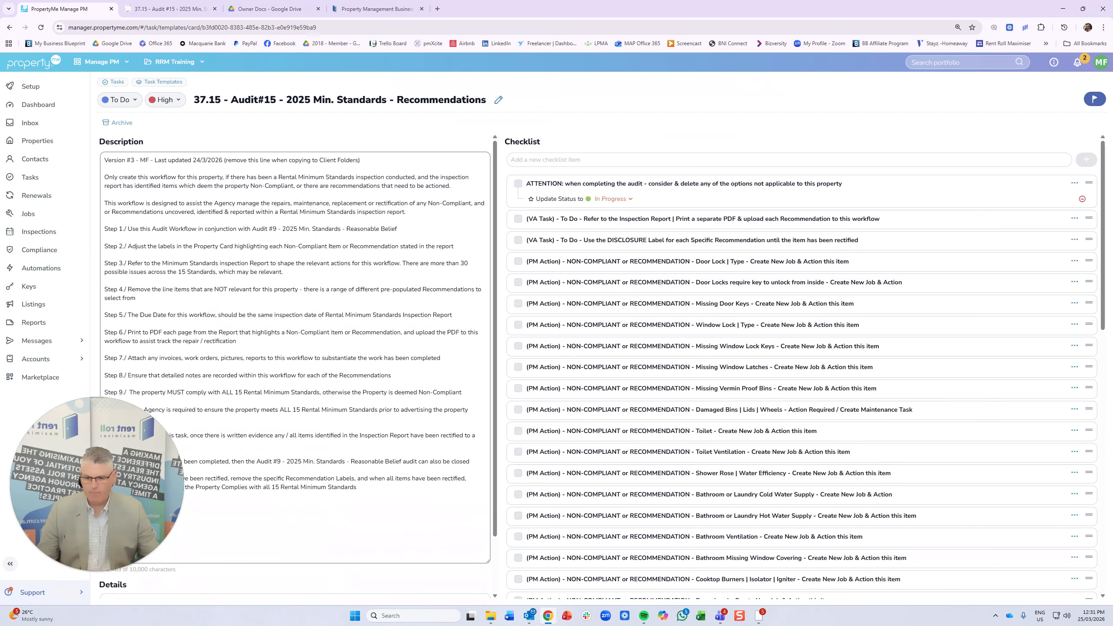
Switch to the Trello card, tick the first Audit #15 checklist item, and remove the full stop at the end of its text.
{"action": "left_click", "coordinate": [169, 8]}
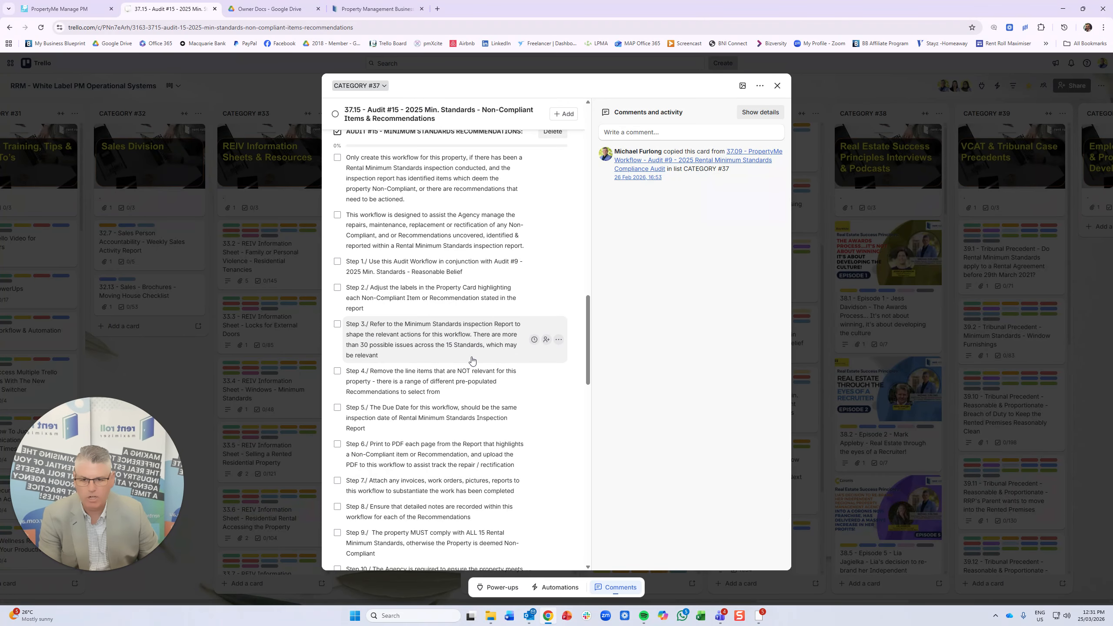
{"action": "scroll", "coordinate": [476, 358], "scroll_direction": "up", "scroll_amount": 1}
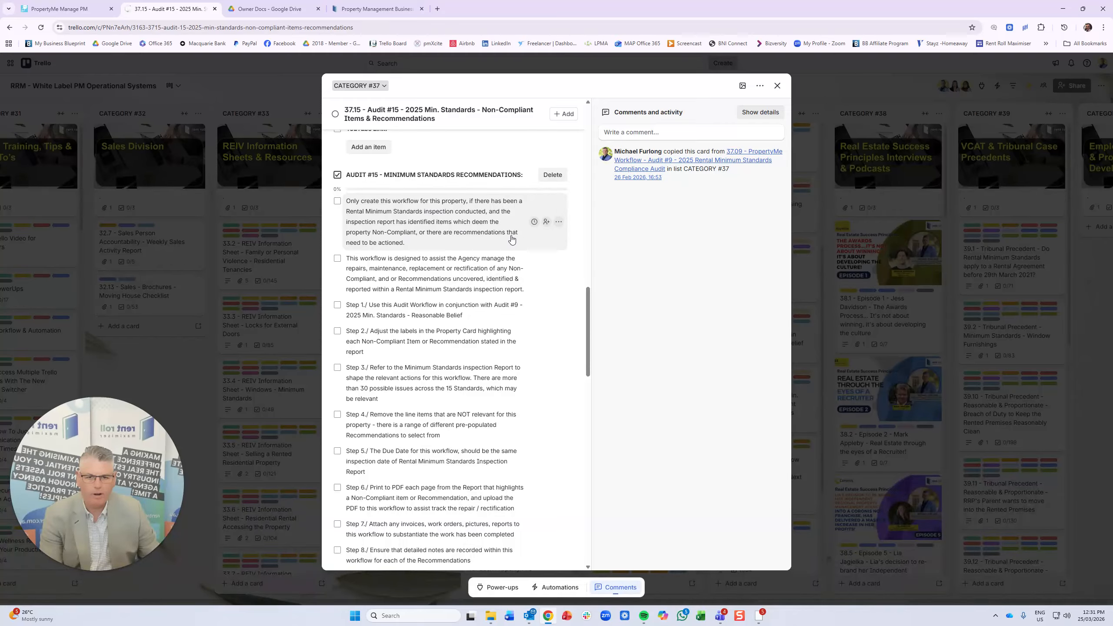
{"action": "left_click", "coordinate": [337, 201]}
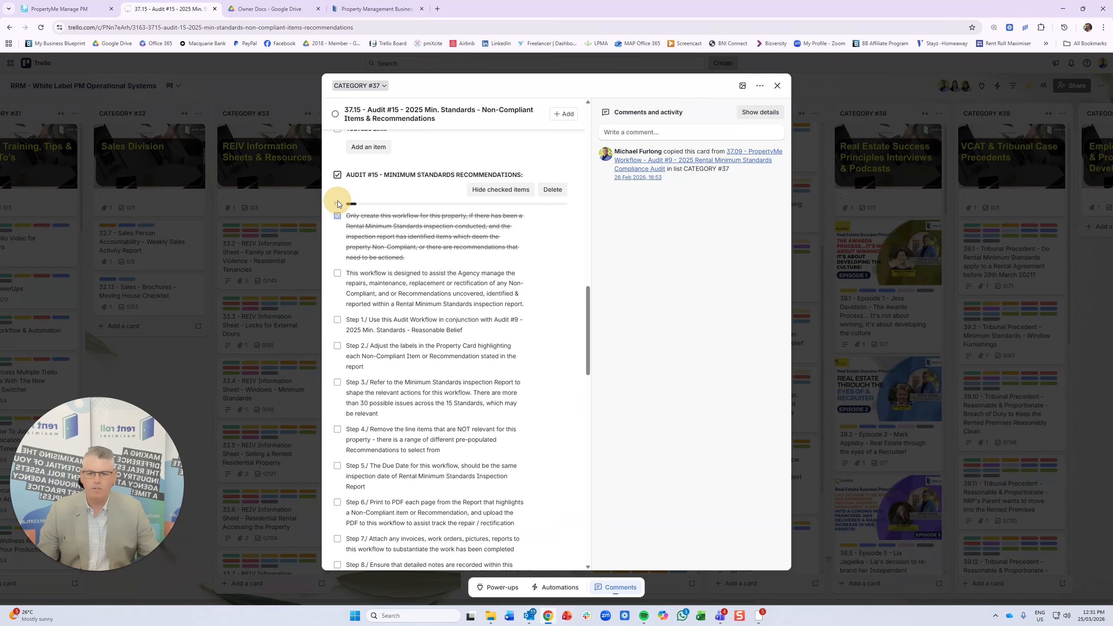
{"action": "left_click", "coordinate": [419, 253]}
{"action": "left_click", "coordinate": [498, 248]}
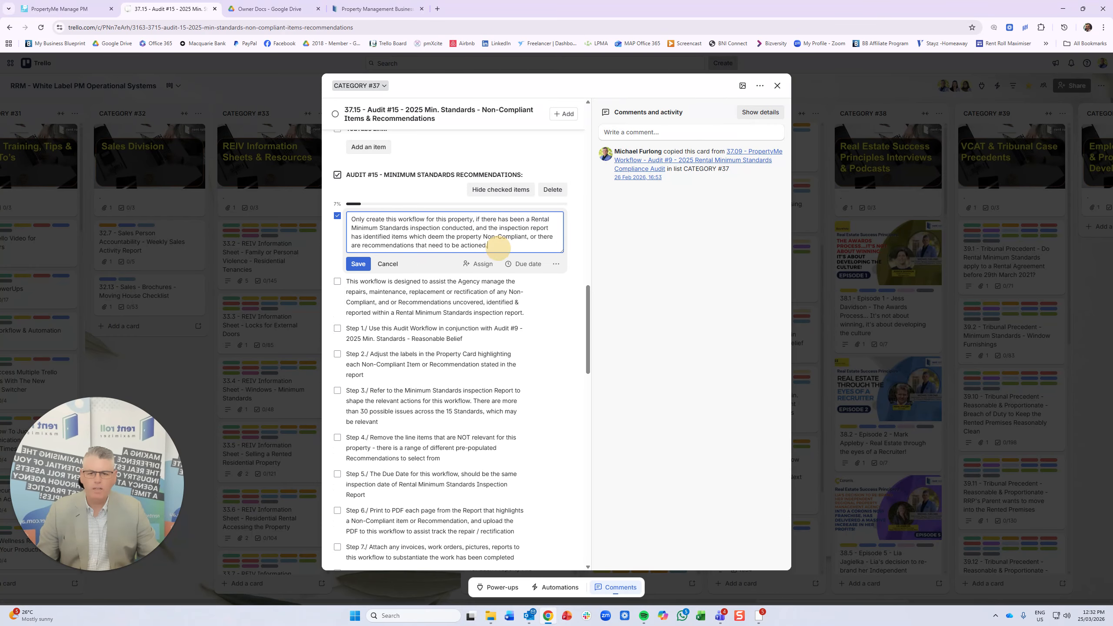
{"action": "key", "text": "BackSpace"}
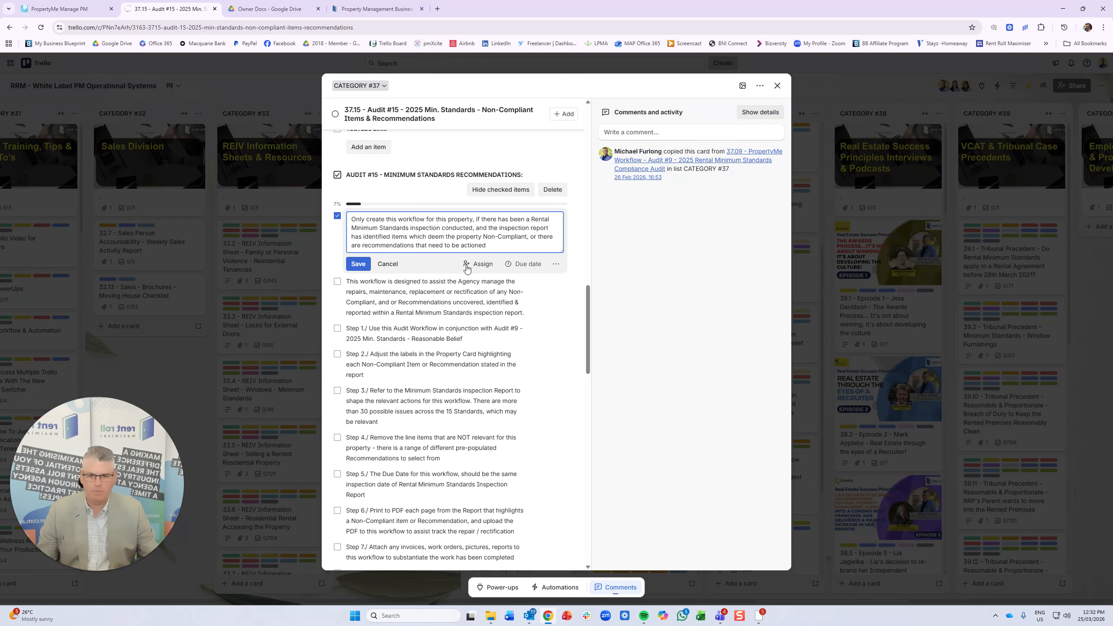
{"action": "left_click", "coordinate": [371, 270]}
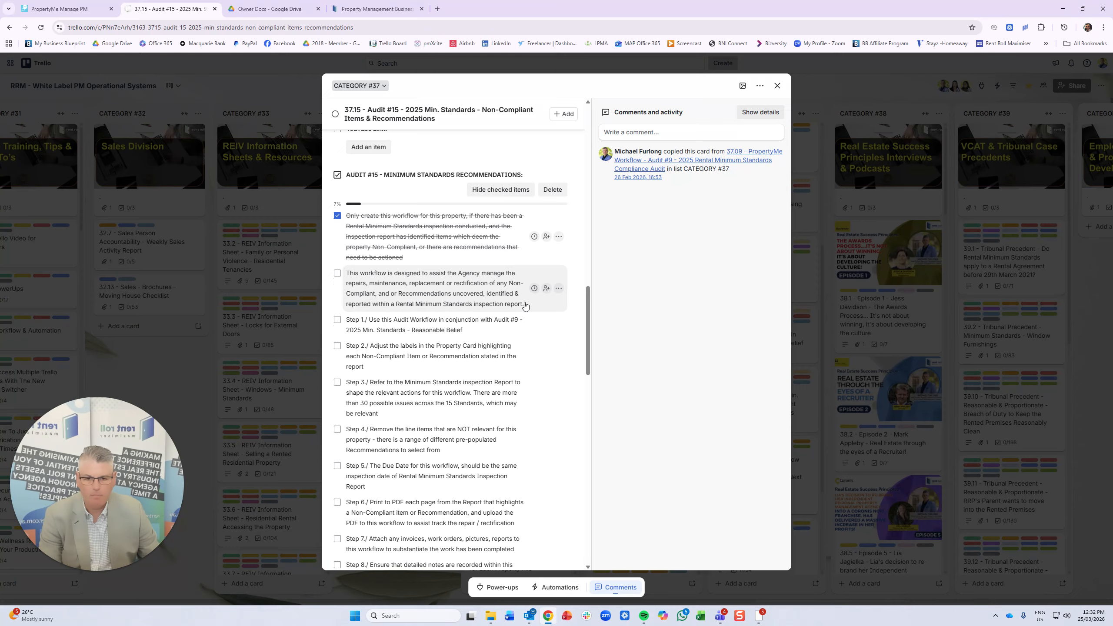
Tick off the item on the workflow's purpose, plus Steps 1, 2 and 3, in the Audit #15 checklist.
{"action": "left_click", "coordinate": [337, 273]}
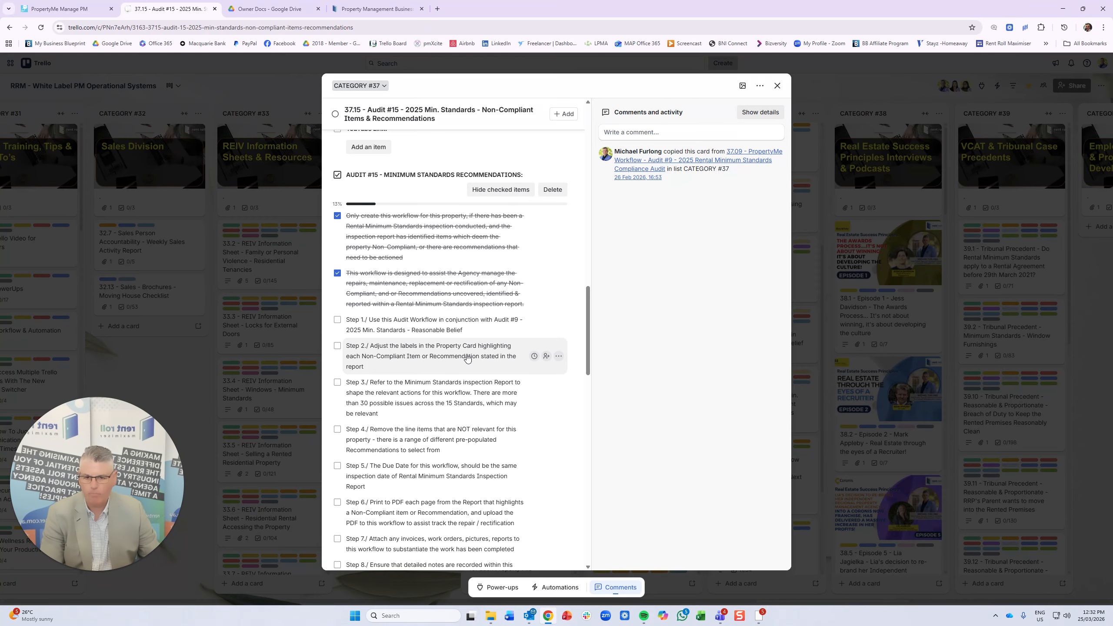
{"action": "scroll", "coordinate": [467, 358], "scroll_direction": "down", "scroll_amount": 3}
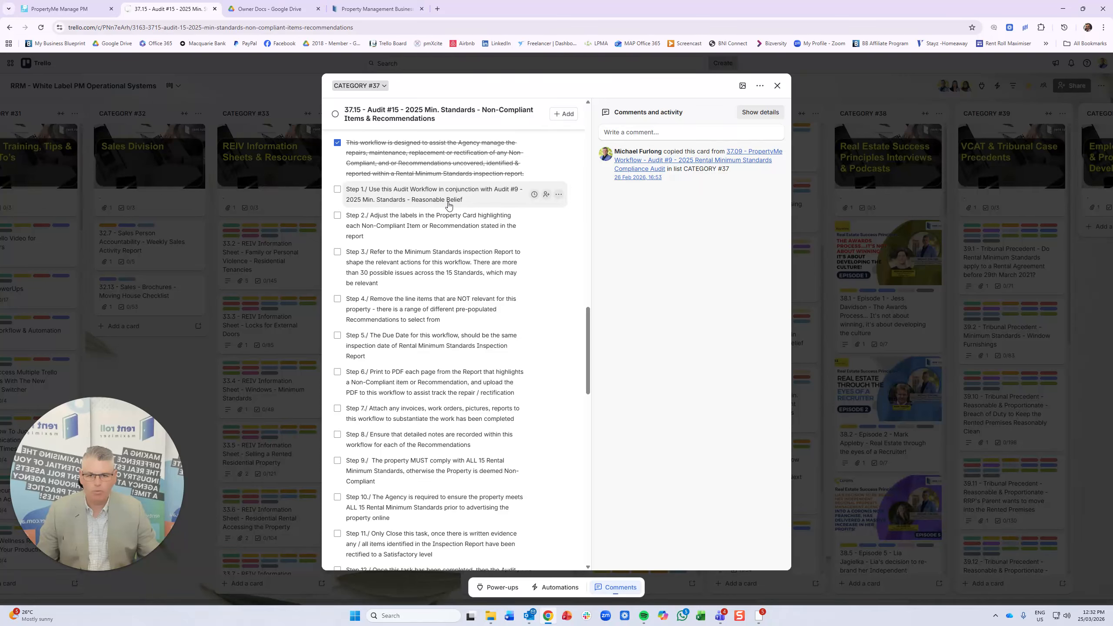
{"action": "left_click", "coordinate": [337, 189]}
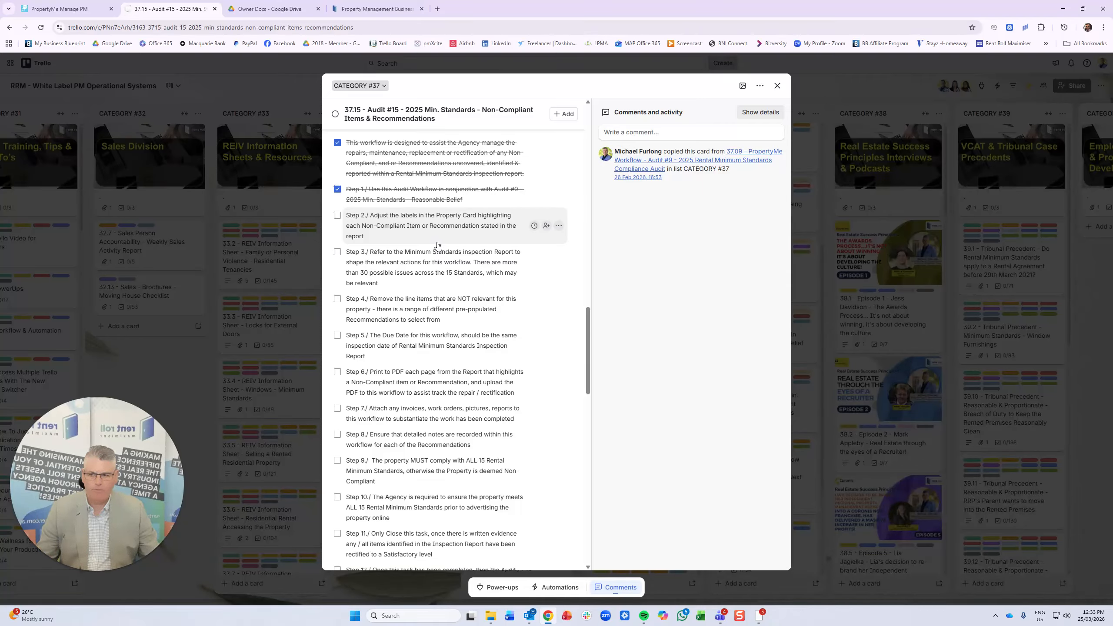
{"action": "left_click", "coordinate": [337, 217]}
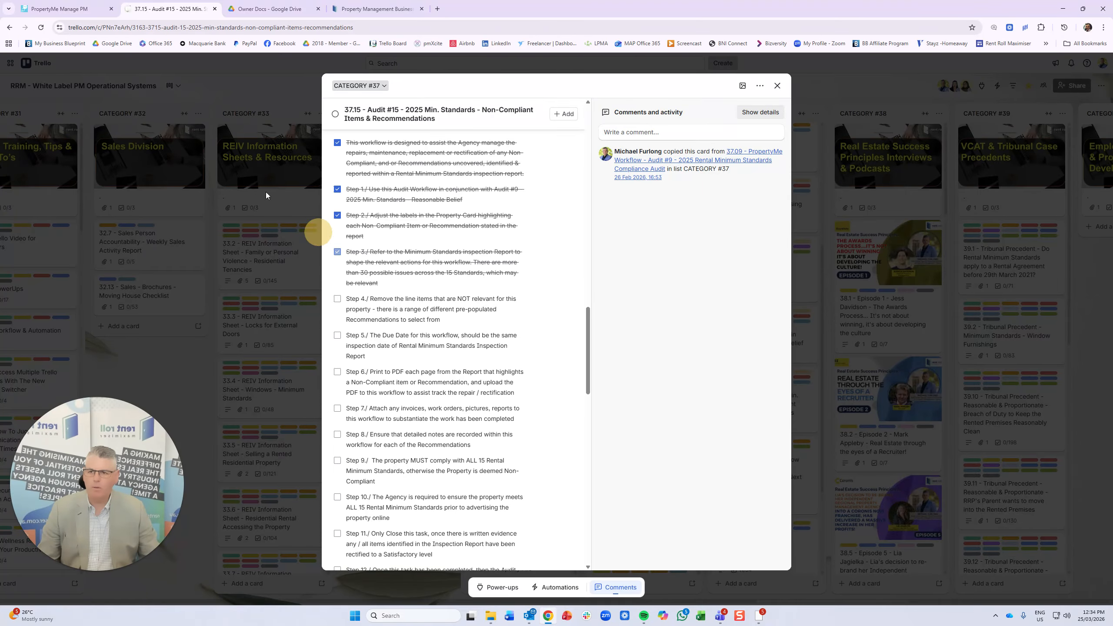
Review the non-compliant and recommendation line items in the PropertyMe template's checklist, returning to the Trello card.
{"action": "left_click", "coordinate": [85, 10]}
{"action": "scroll", "coordinate": [802, 373], "scroll_direction": "down", "scroll_amount": 2}
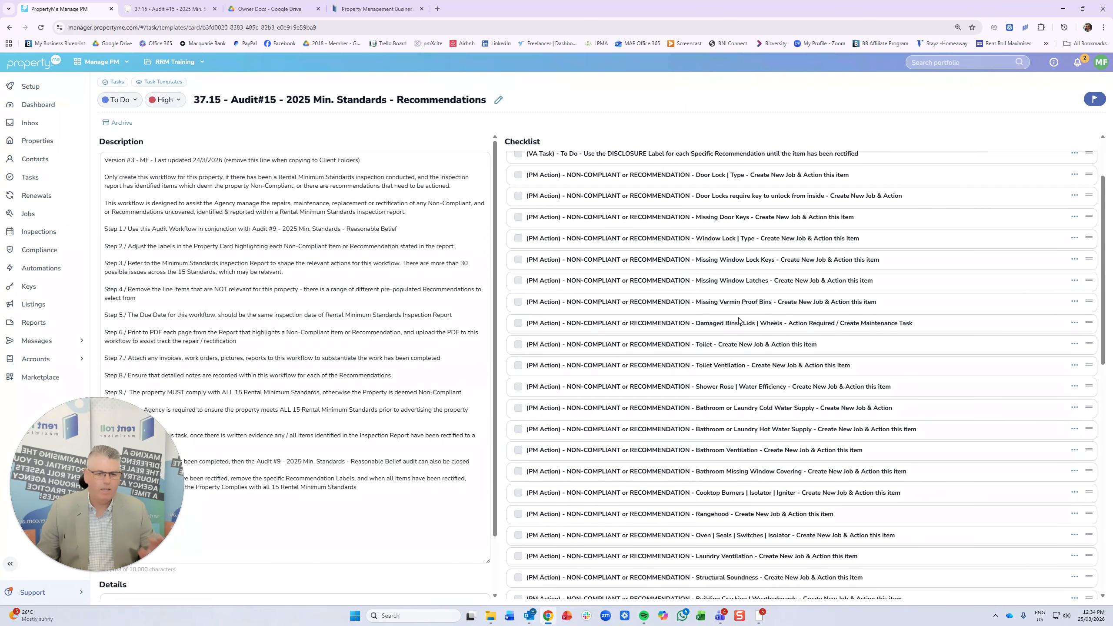
{"action": "left_click", "coordinate": [171, 9]}
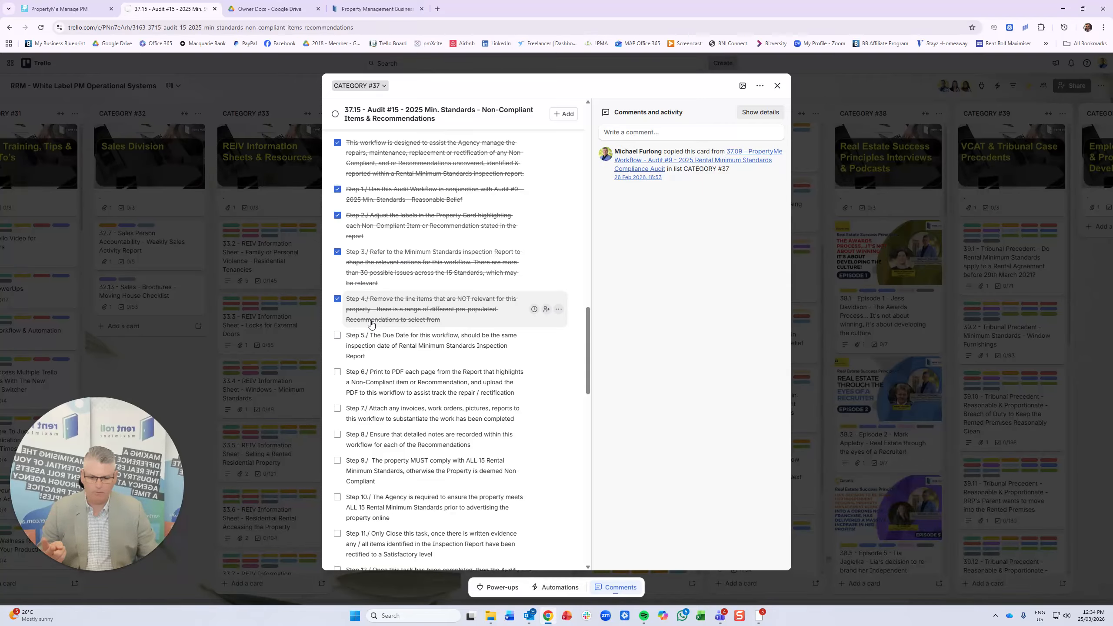
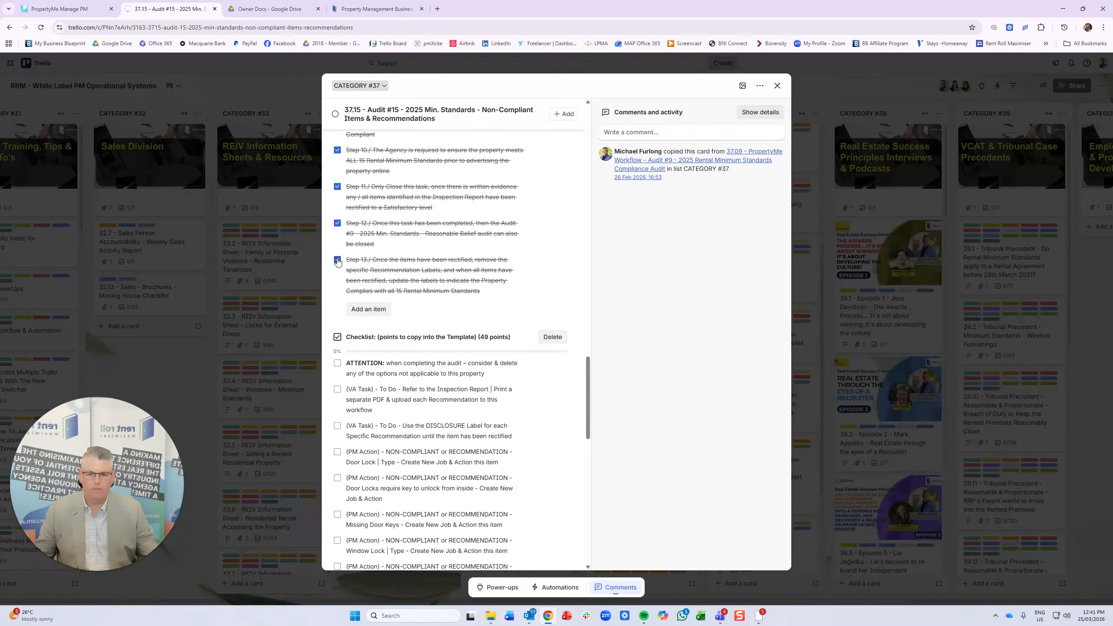
Look through the card's checklist of points to copy into the template, and return to the PropertyMe template.
{"action": "mouse_move", "coordinate": [88, 13]}
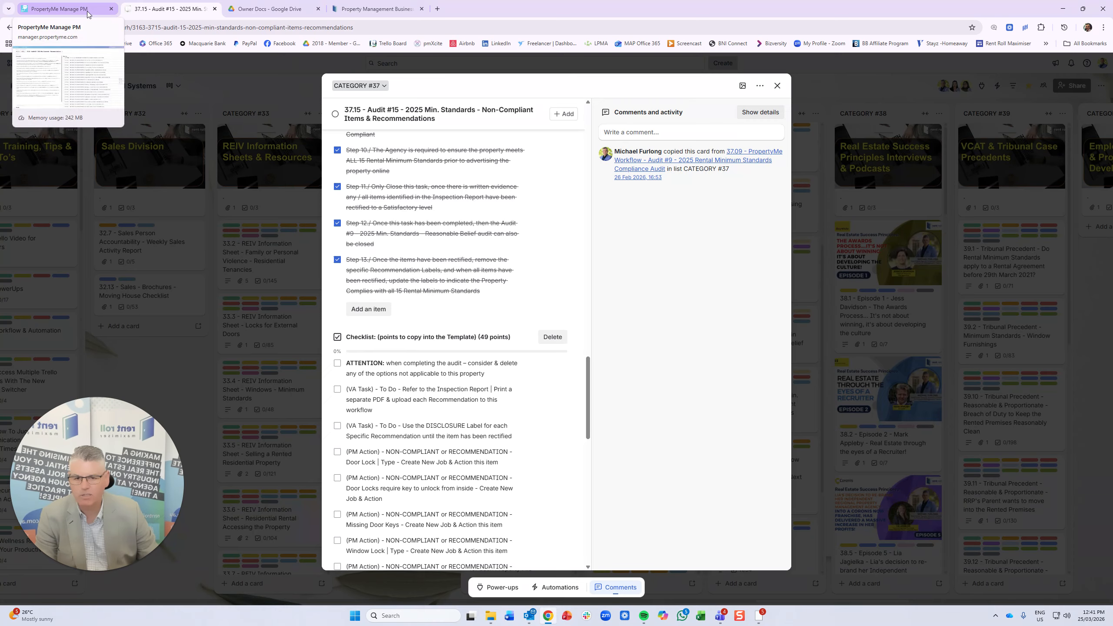
{"action": "scroll", "coordinate": [436, 373], "scroll_direction": "down", "scroll_amount": 5}
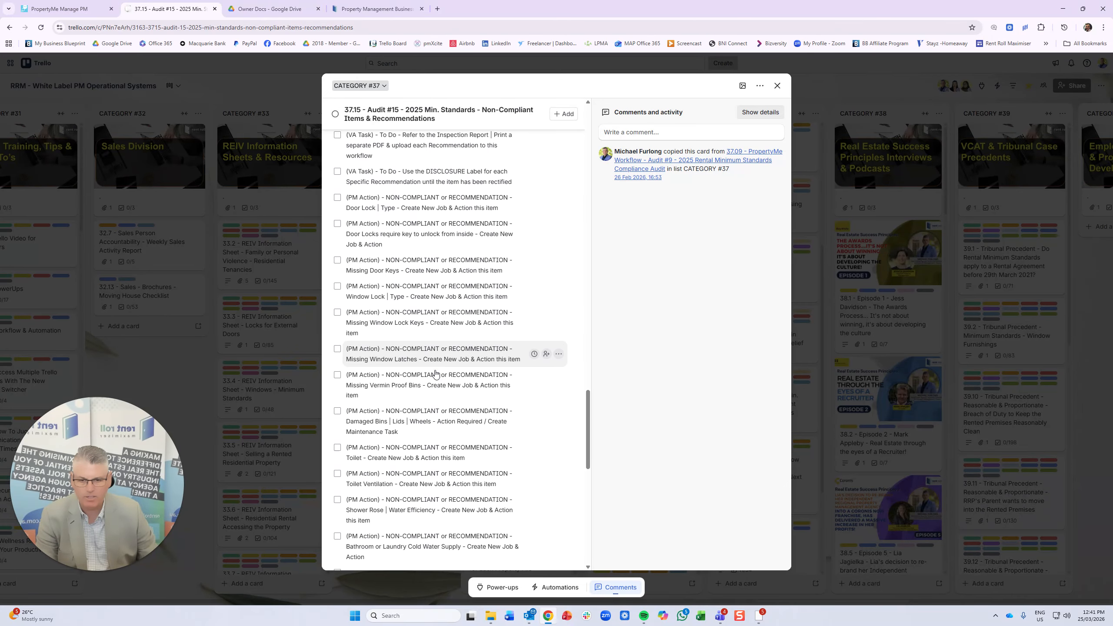
{"action": "scroll", "coordinate": [436, 374], "scroll_direction": "down", "scroll_amount": 6}
{"action": "left_click", "coordinate": [67, 12]}
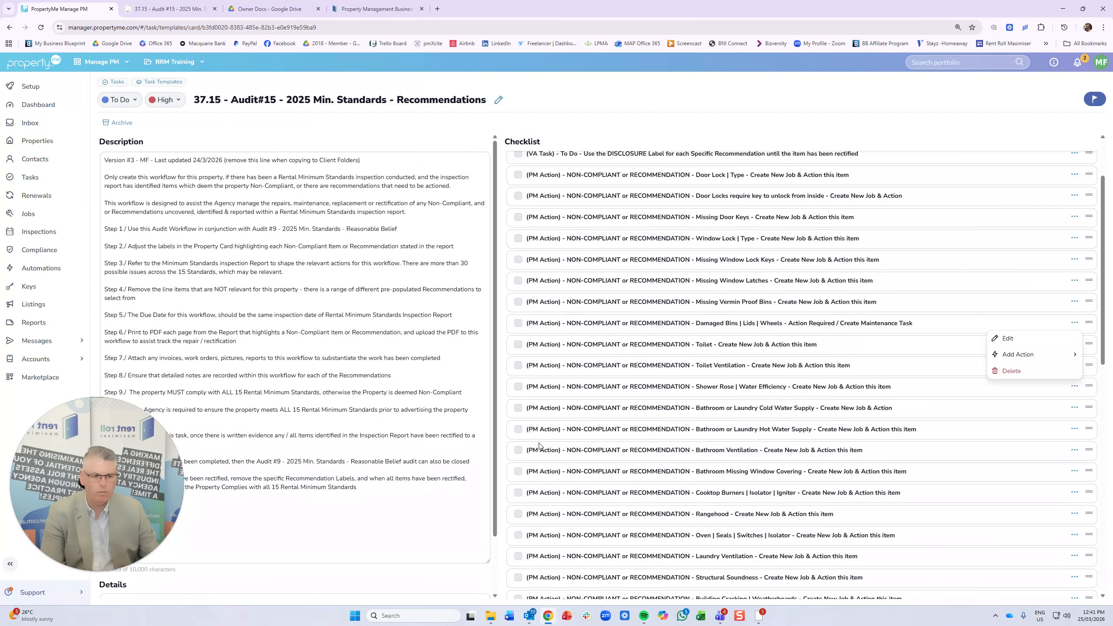
{"action": "left_click", "coordinate": [843, 115]}
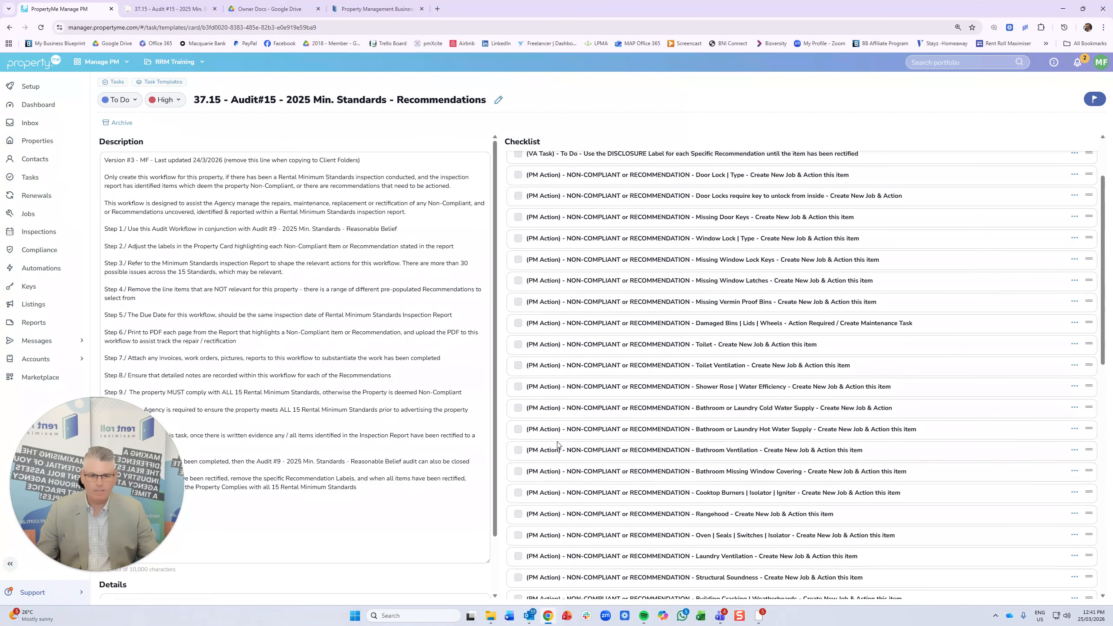
Open the Brighton property's 37.09 - Audit#9 Reasonable Belief task and review its checklist down to the Audit #15 item.
{"action": "left_click", "coordinate": [47, 142]}
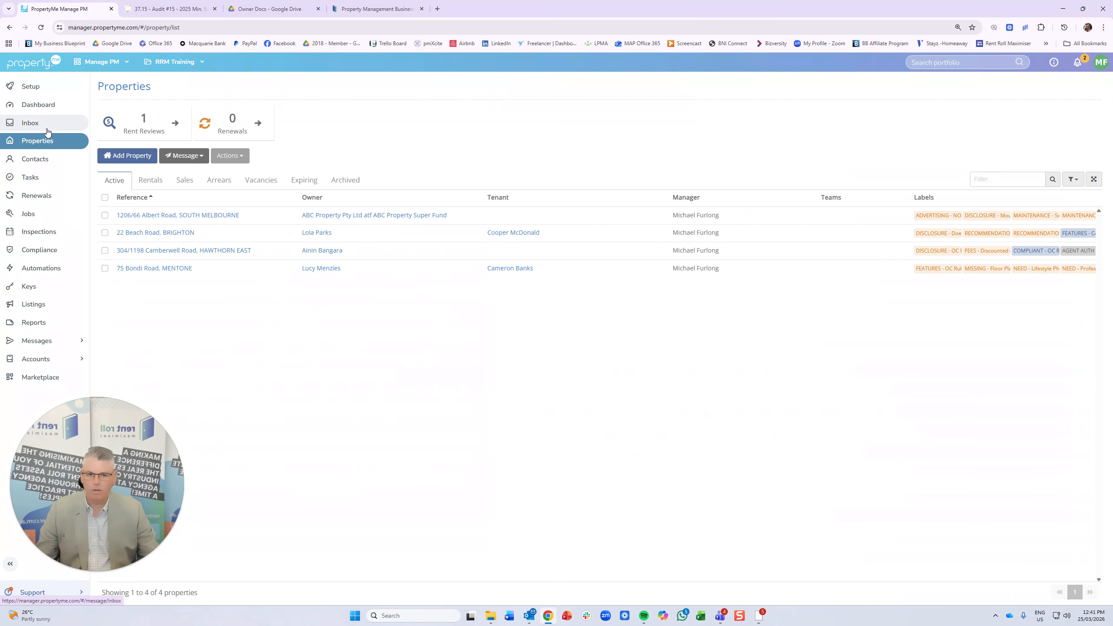
{"action": "left_click", "coordinate": [160, 236]}
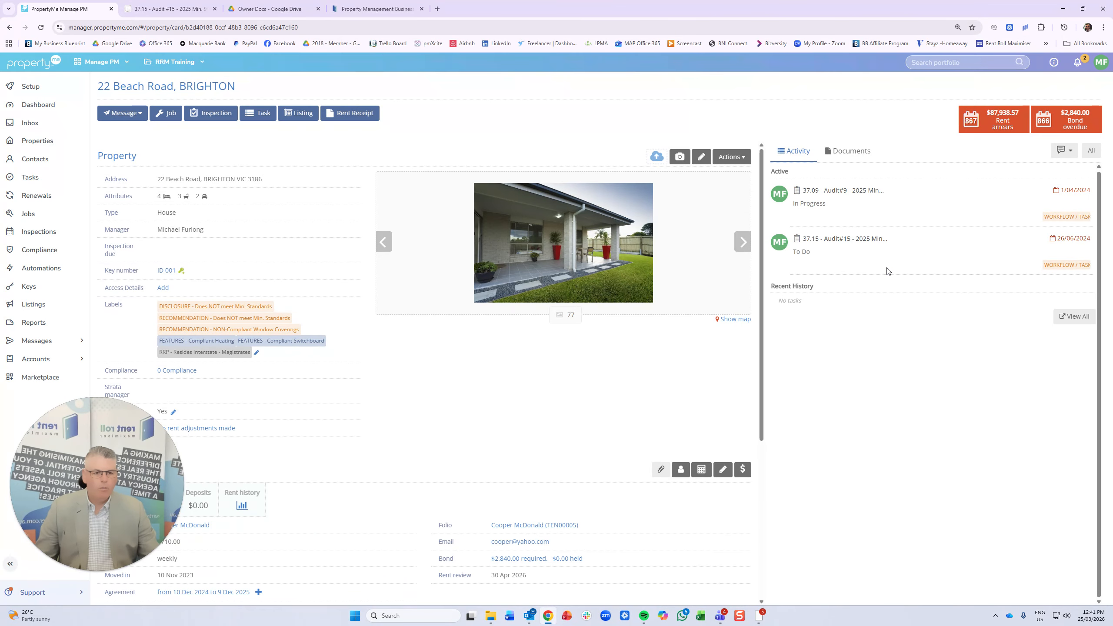
{"action": "left_click", "coordinate": [819, 190]}
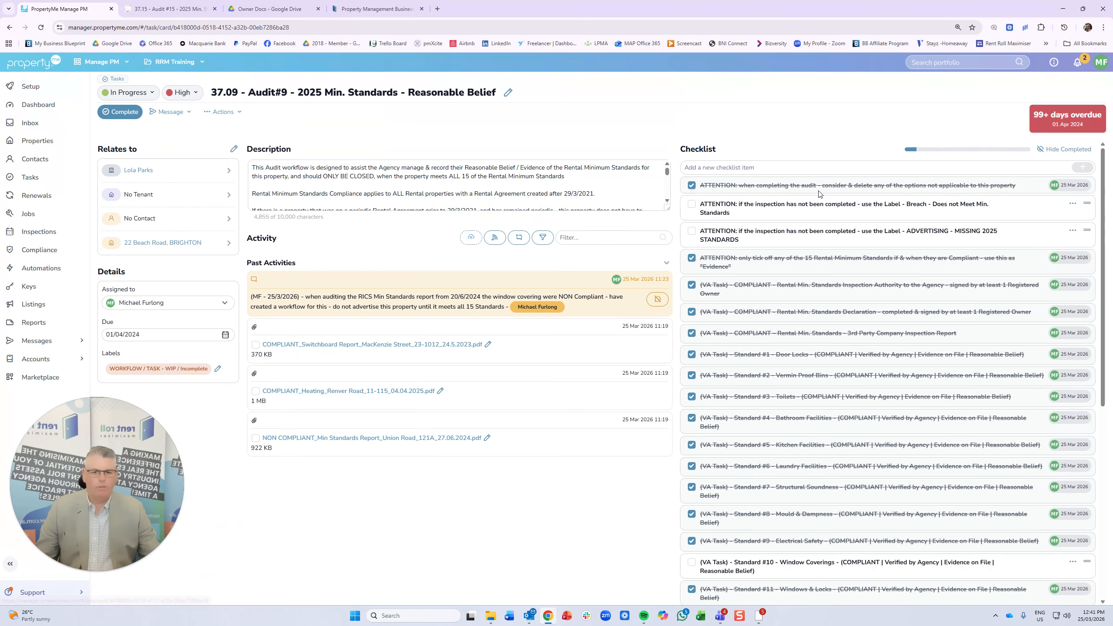
{"action": "scroll", "coordinate": [729, 384], "scroll_direction": "down", "scroll_amount": 4}
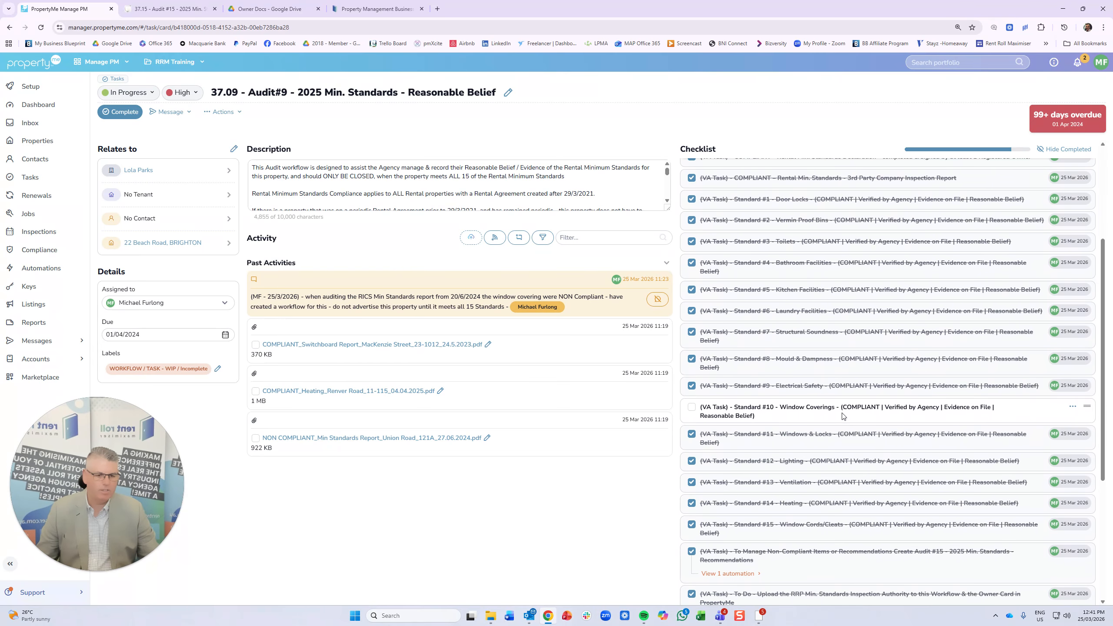
{"action": "scroll", "coordinate": [798, 514], "scroll_direction": "down", "scroll_amount": 1}
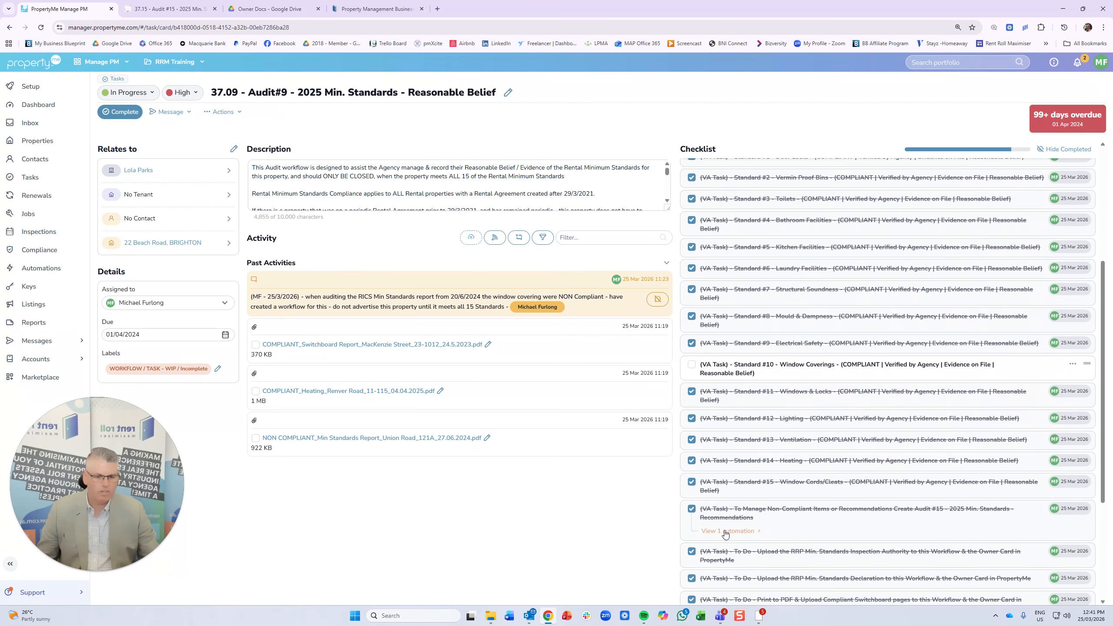
Open the Brighton property's 37.15 - Audit#15 Recommendations task and enlarge its description box.
{"action": "left_click", "coordinate": [10, 27]}
{"action": "left_click", "coordinate": [856, 239]}
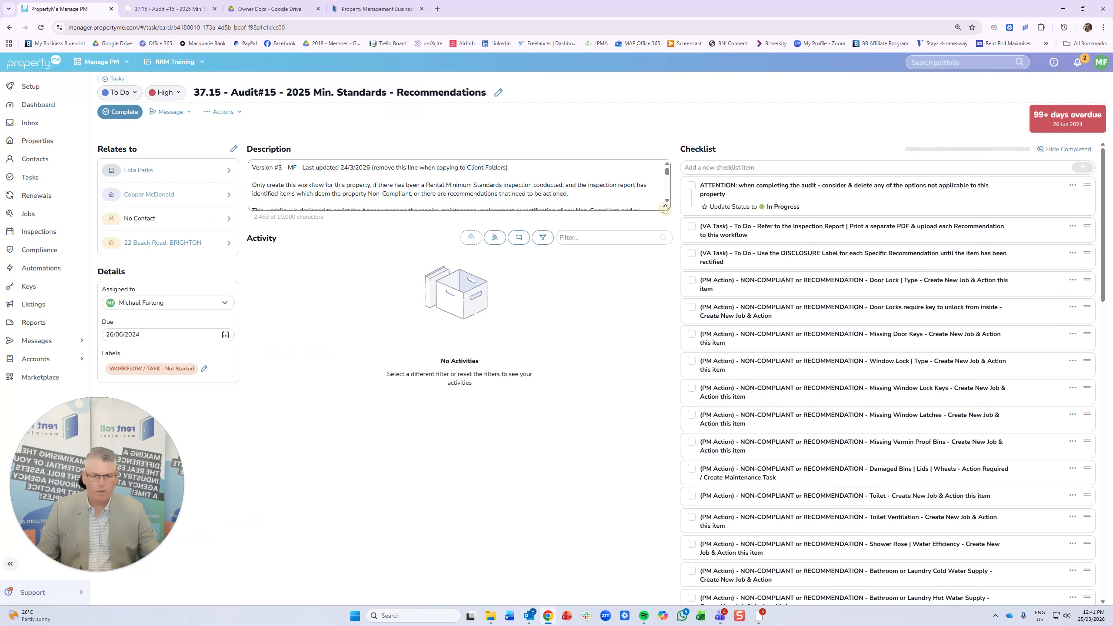
{"action": "left_click_drag", "start_coordinate": [665, 209], "coordinate": [651, 534]}
Delete the version and last-updated line from the task description, and shrink the box to fit the remaining text.
{"action": "triple_click", "coordinate": [263, 167]}
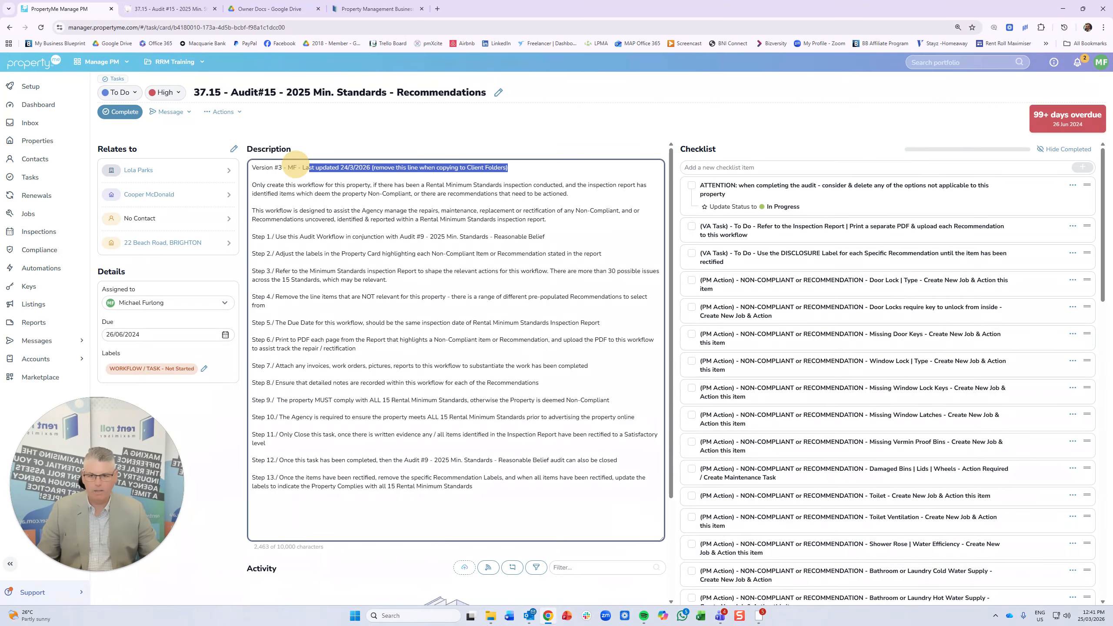
{"action": "key", "text": "BackSpace"}
{"action": "key", "text": "Delete"}
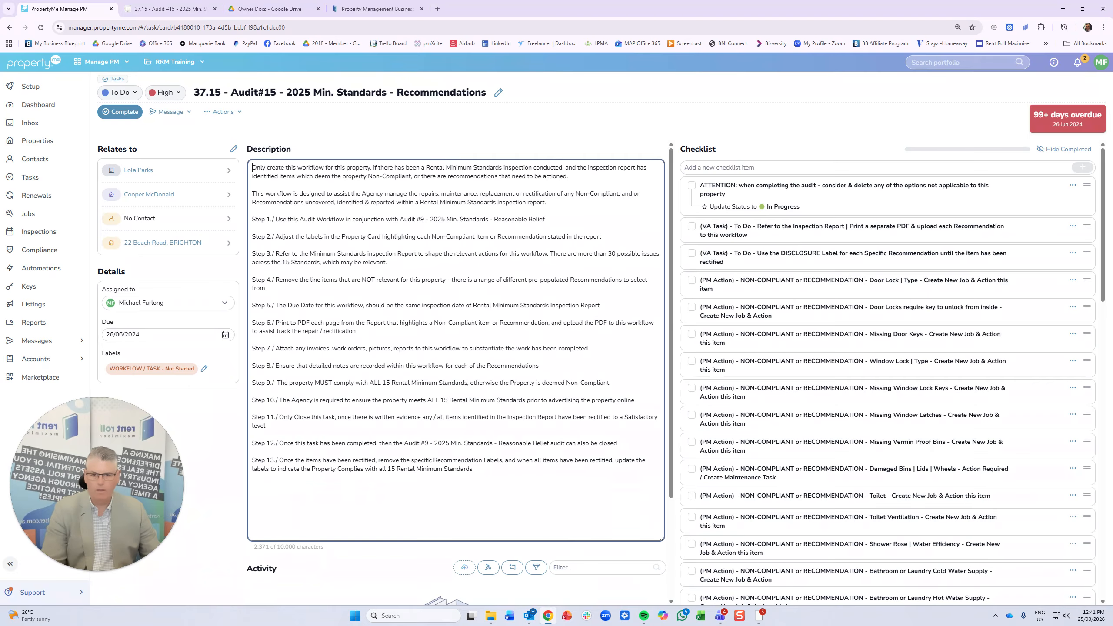
{"action": "left_click", "coordinate": [540, 505]}
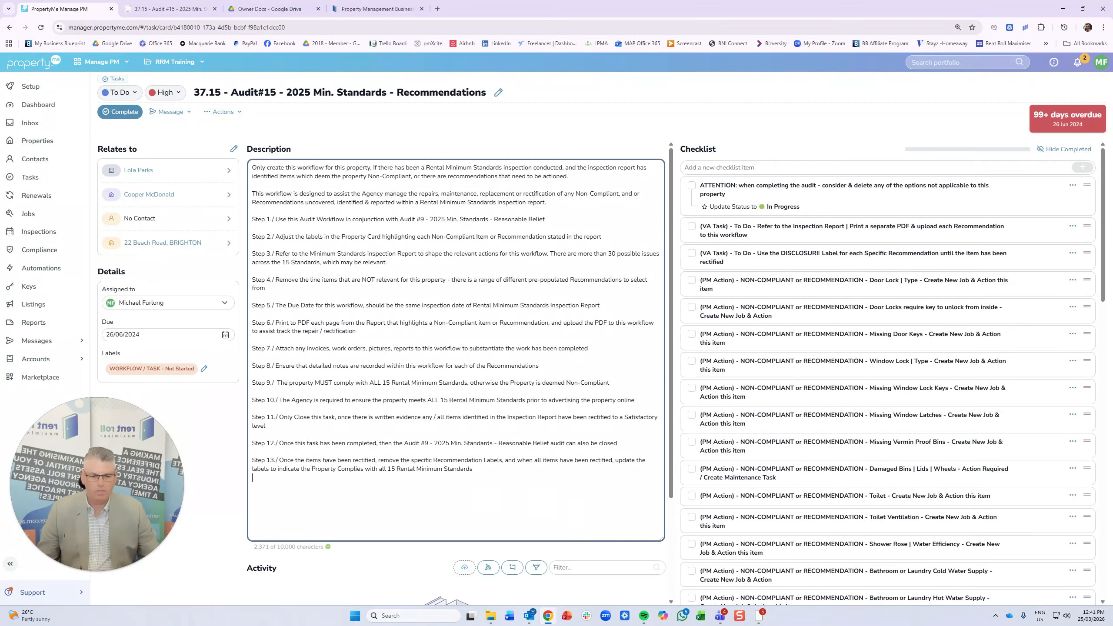
{"action": "left_click_drag", "start_coordinate": [661, 539], "coordinate": [655, 481]}
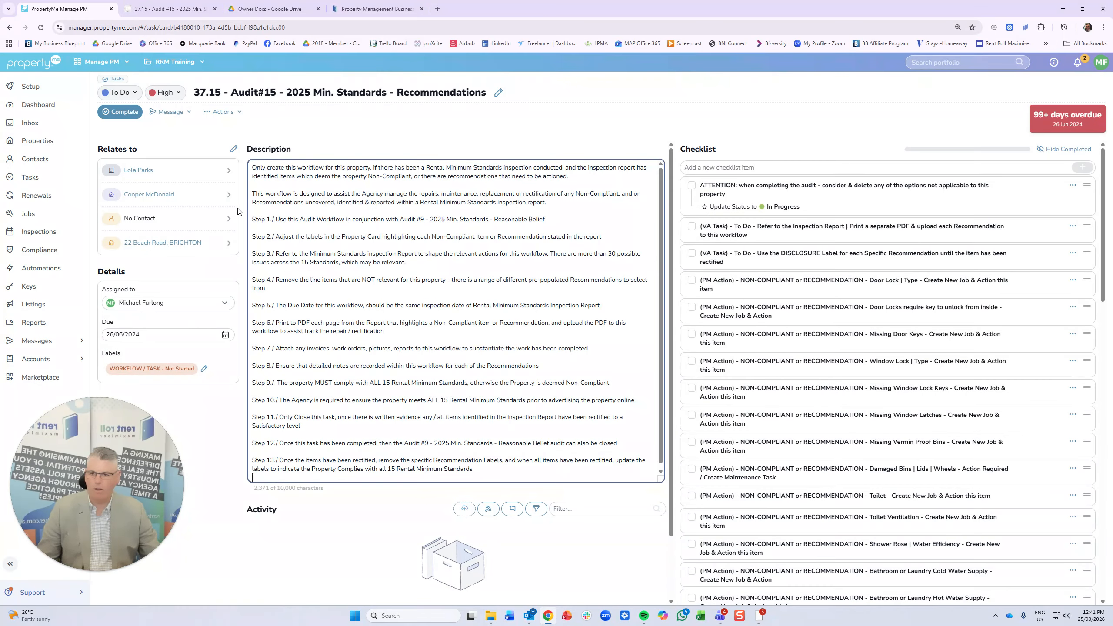
Change the tenant the task relates to to No Tenant.
{"action": "left_click", "coordinate": [228, 194]}
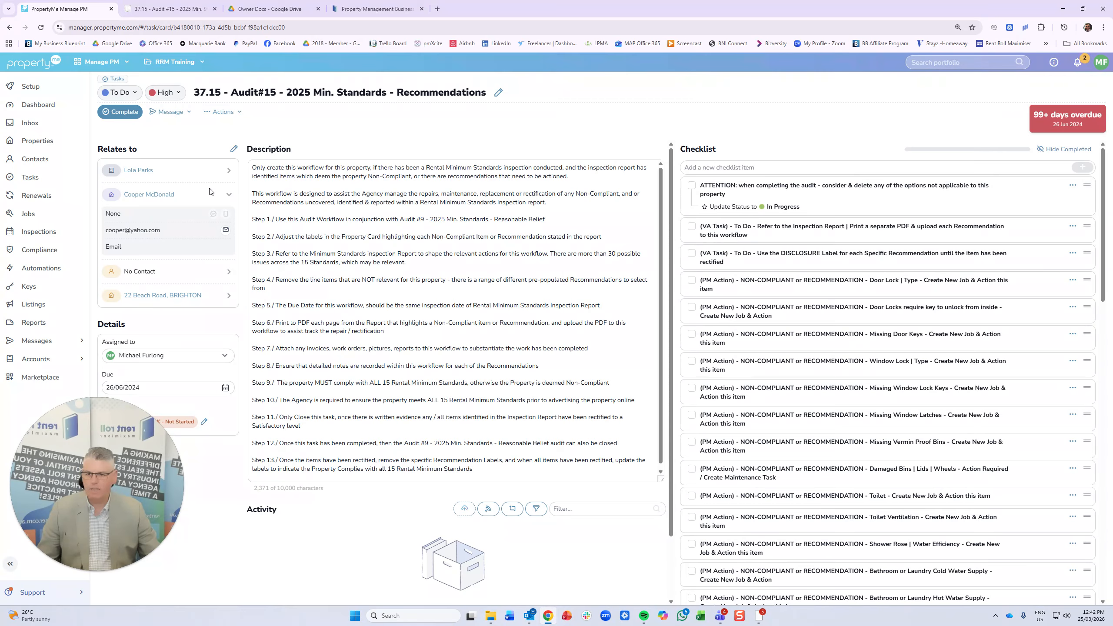
{"action": "left_click", "coordinate": [235, 149]}
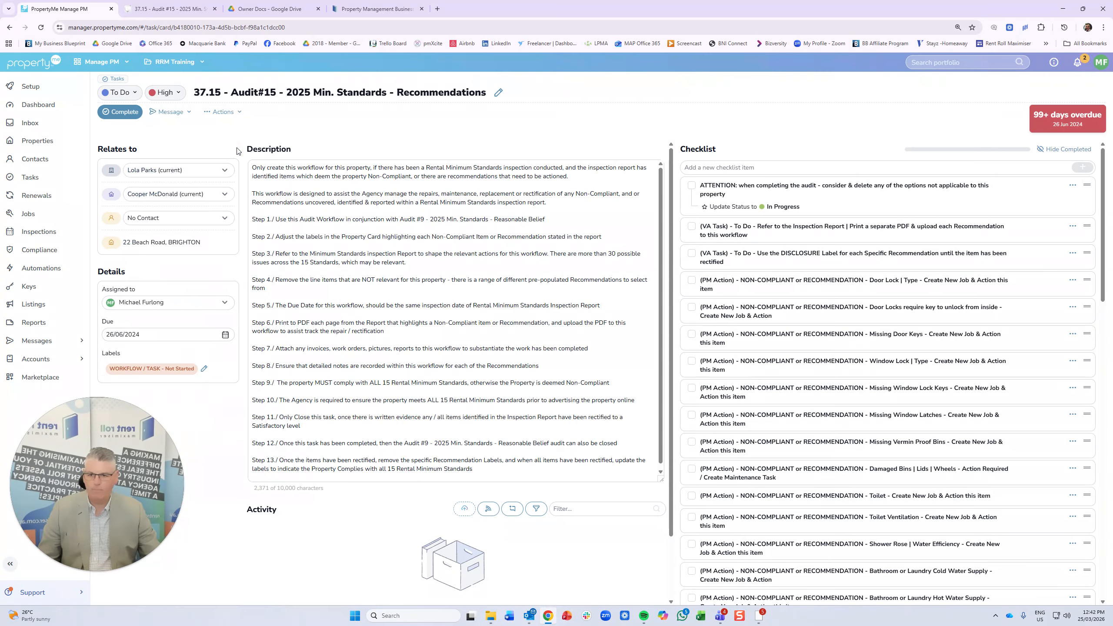
{"action": "left_click", "coordinate": [225, 194]}
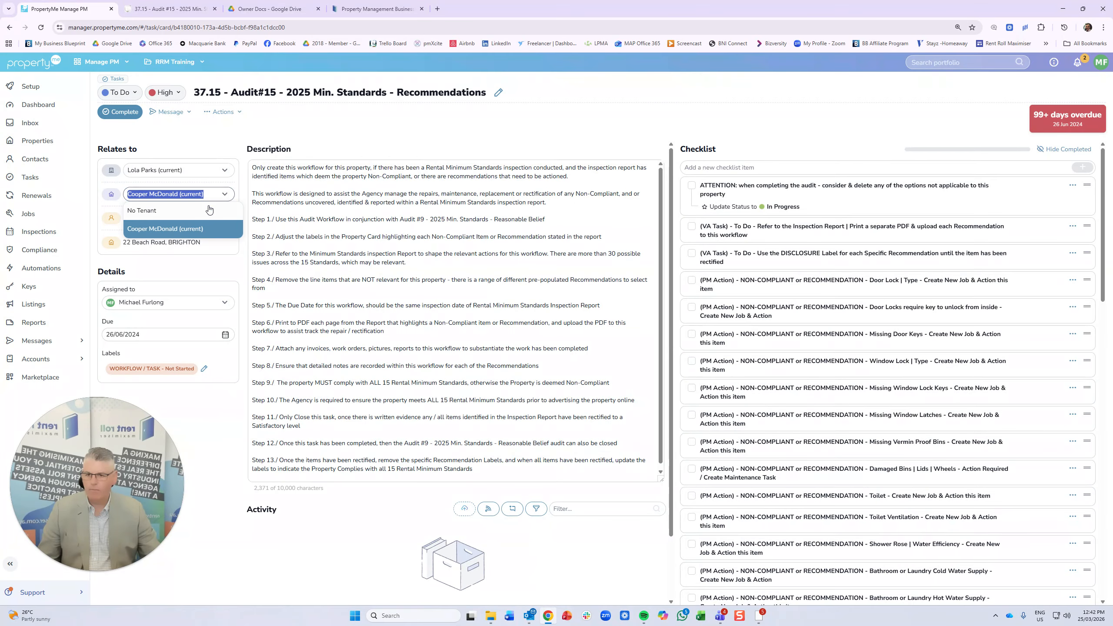
{"action": "left_click", "coordinate": [221, 220]}
{"action": "left_click", "coordinate": [317, 141]}
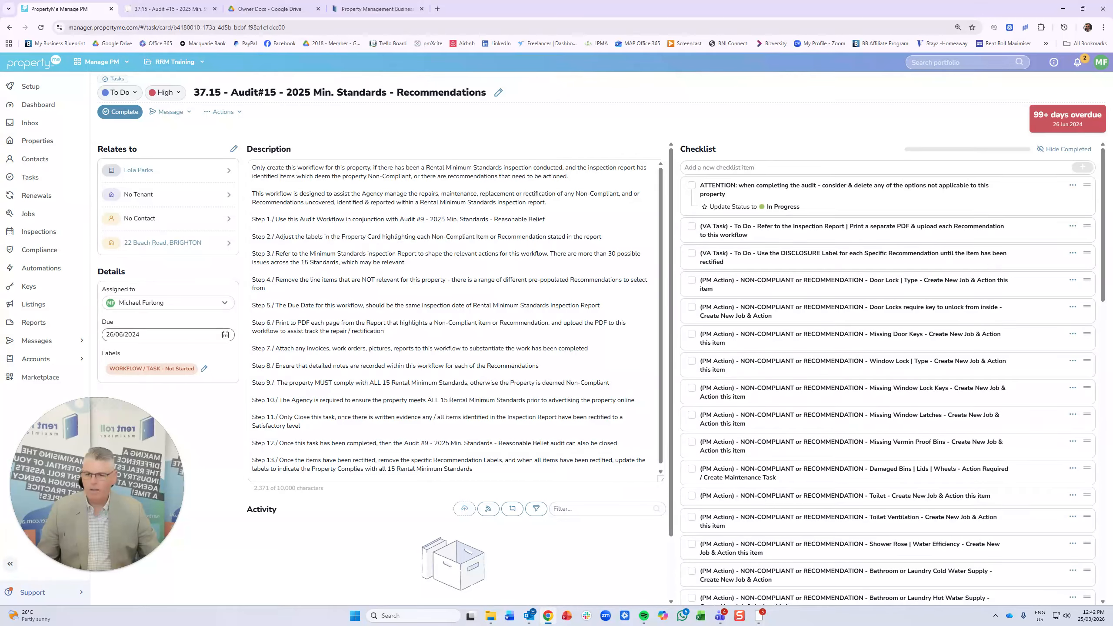
View the task's due date and its calendar, choosing no new date.
{"action": "left_click", "coordinate": [162, 334]}
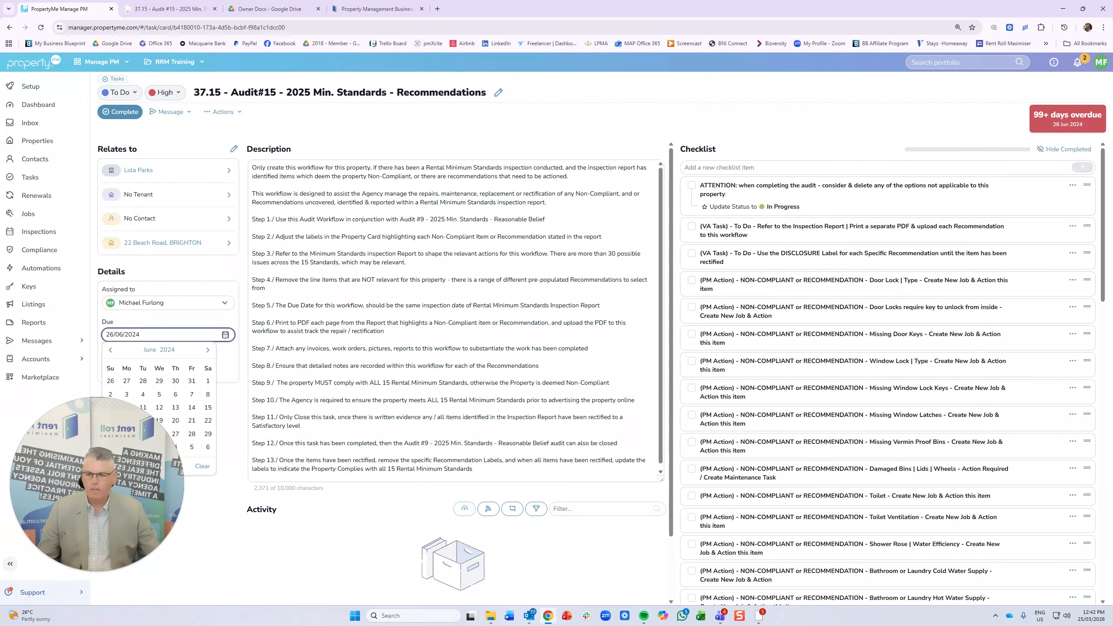
{"action": "triple_click", "coordinate": [114, 334]}
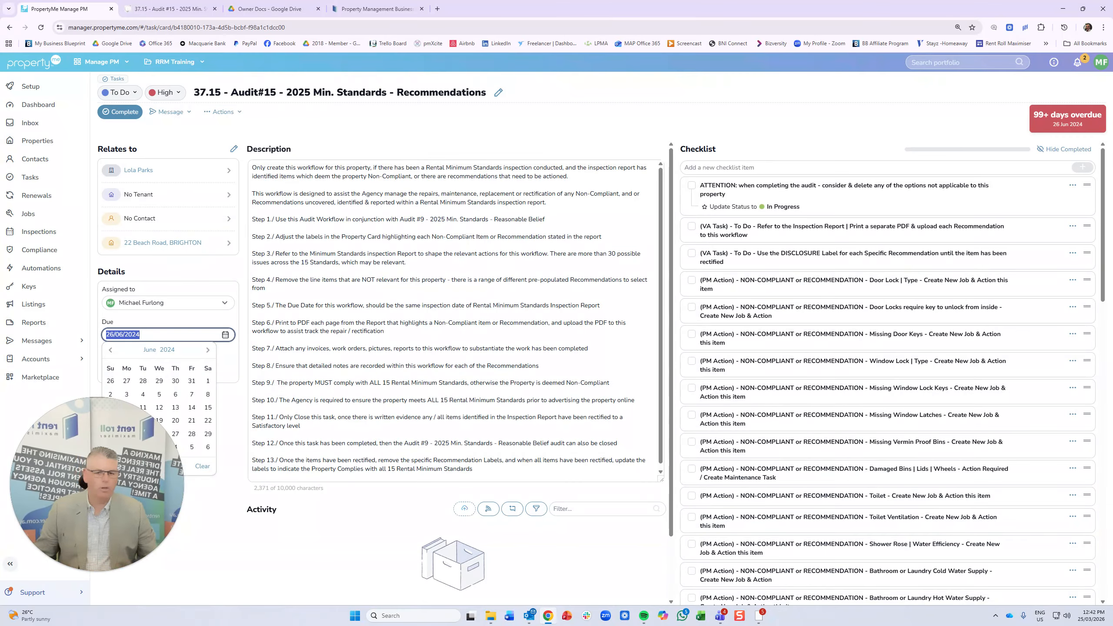
{"action": "left_click", "coordinate": [253, 544]}
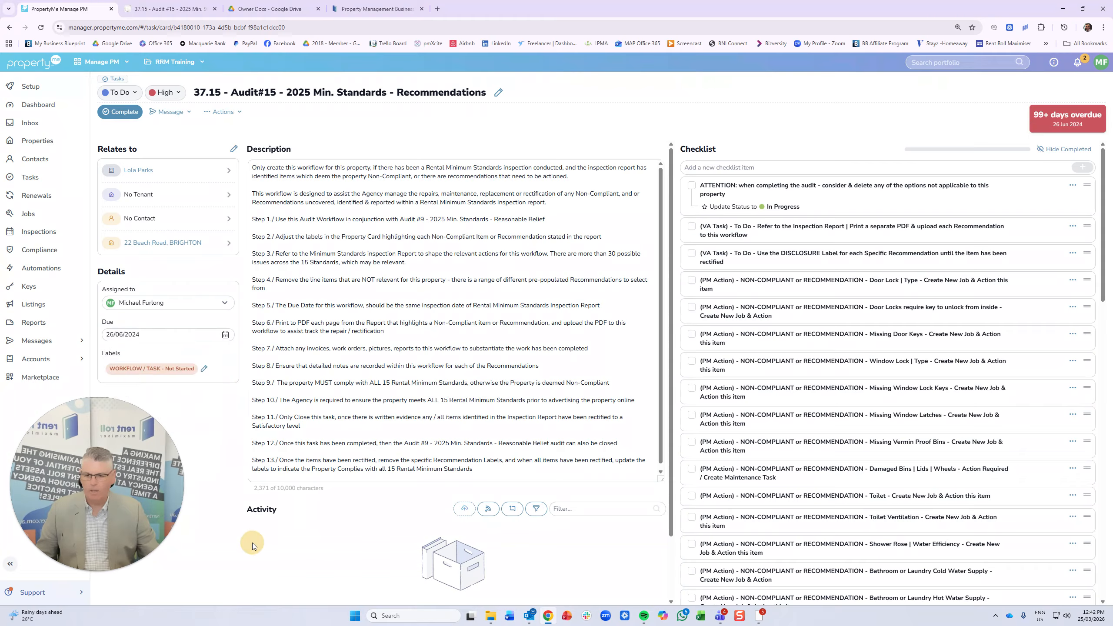
Replace the task's label with WORKFLOW / TASK - WIP / Incomplete, and complete the ATTENTION checklist item about deleting options not applicable to the property.
{"action": "left_click", "coordinate": [204, 370]}
{"action": "left_click", "coordinate": [197, 370]}
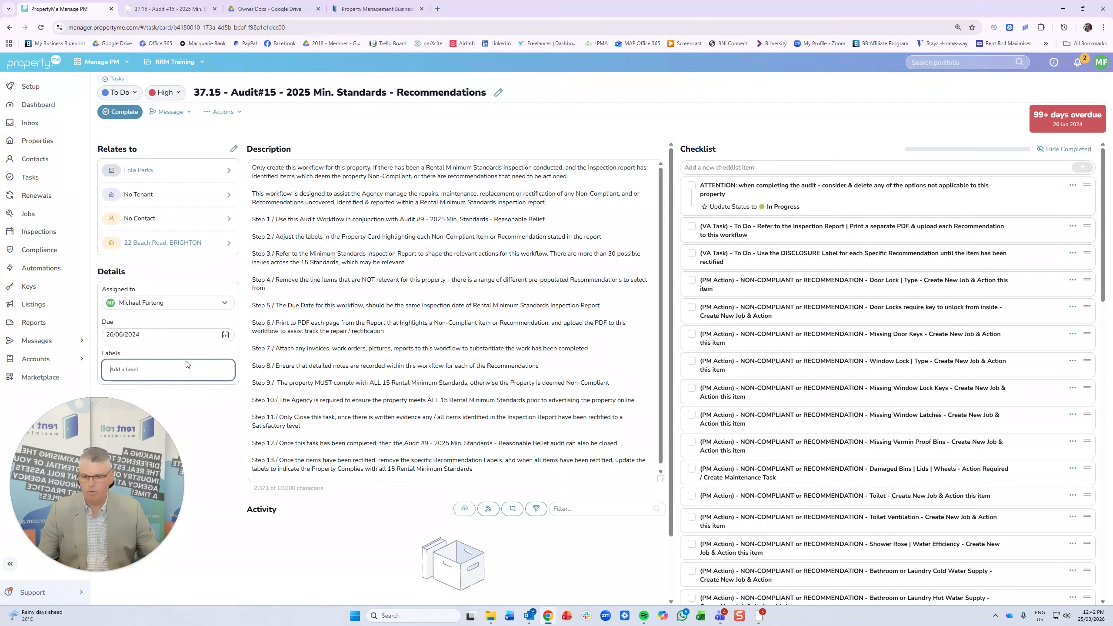
{"action": "type", "text": "wip"}
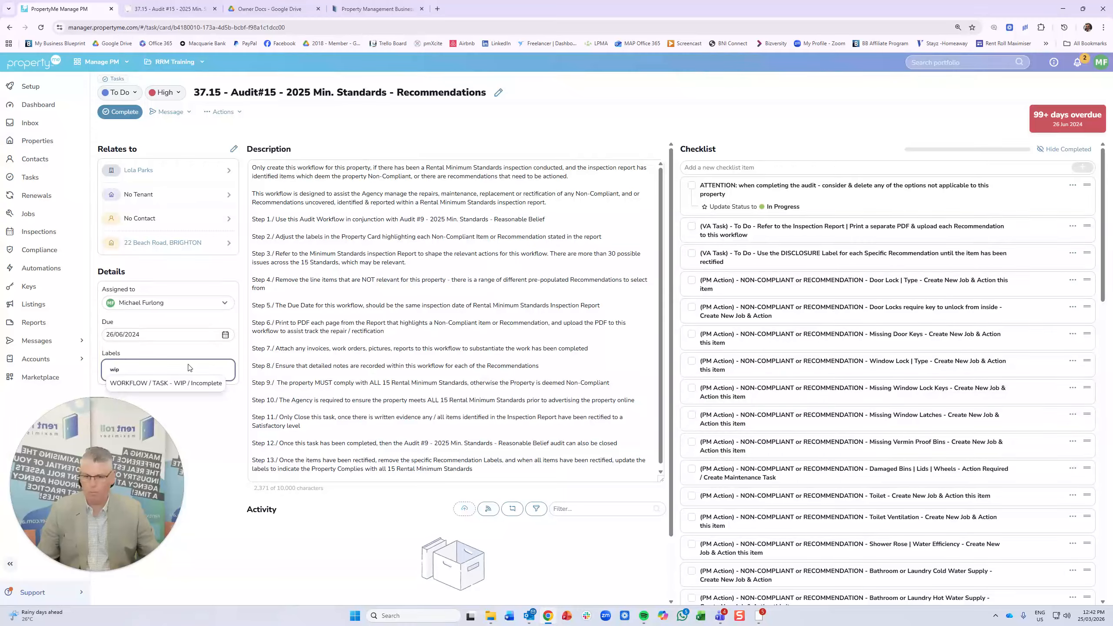
{"action": "left_click", "coordinate": [206, 383]}
{"action": "left_click", "coordinate": [300, 530]}
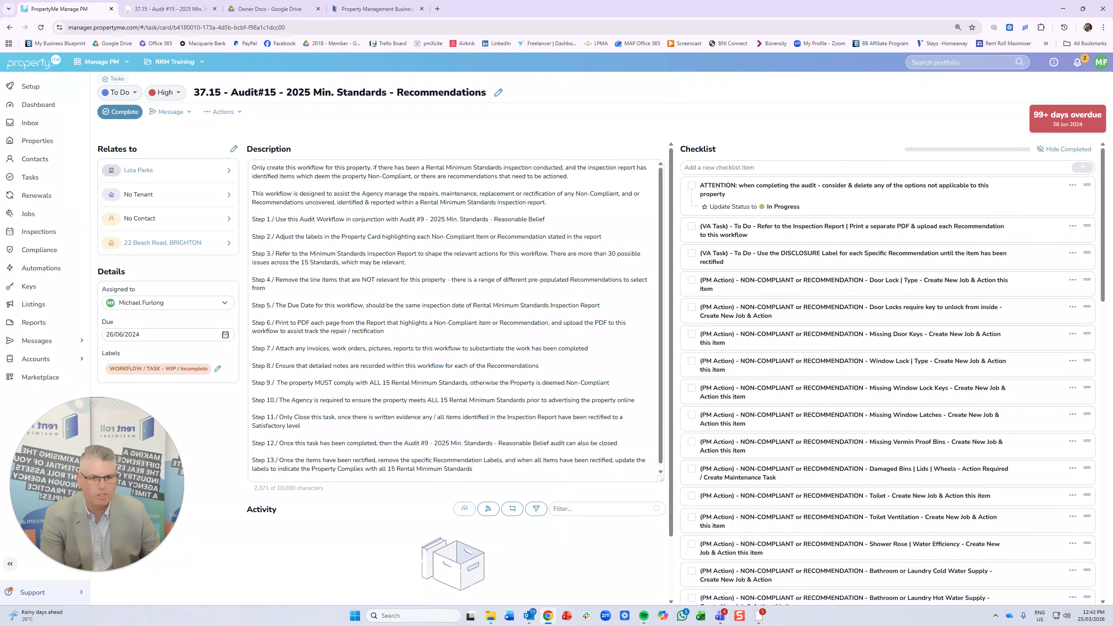
{"action": "left_click", "coordinate": [692, 187]}
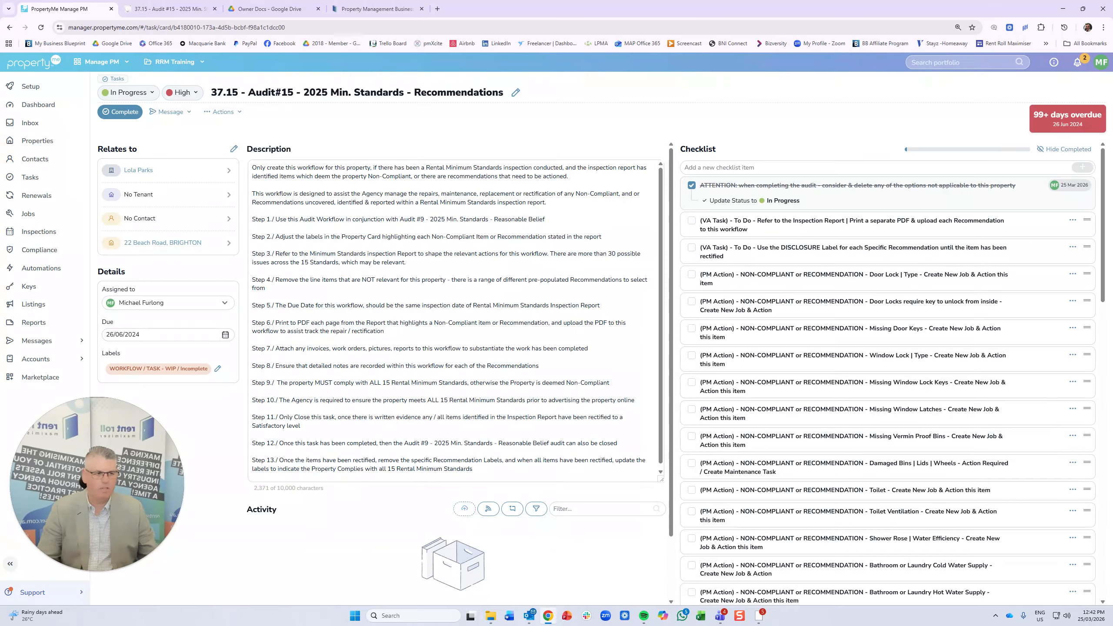
Switch to the non-compliant Legislative Audit report in Acrobat, close its tools pane and place the window beside the task checklist.
{"action": "key", "text": "alt+Tab"}
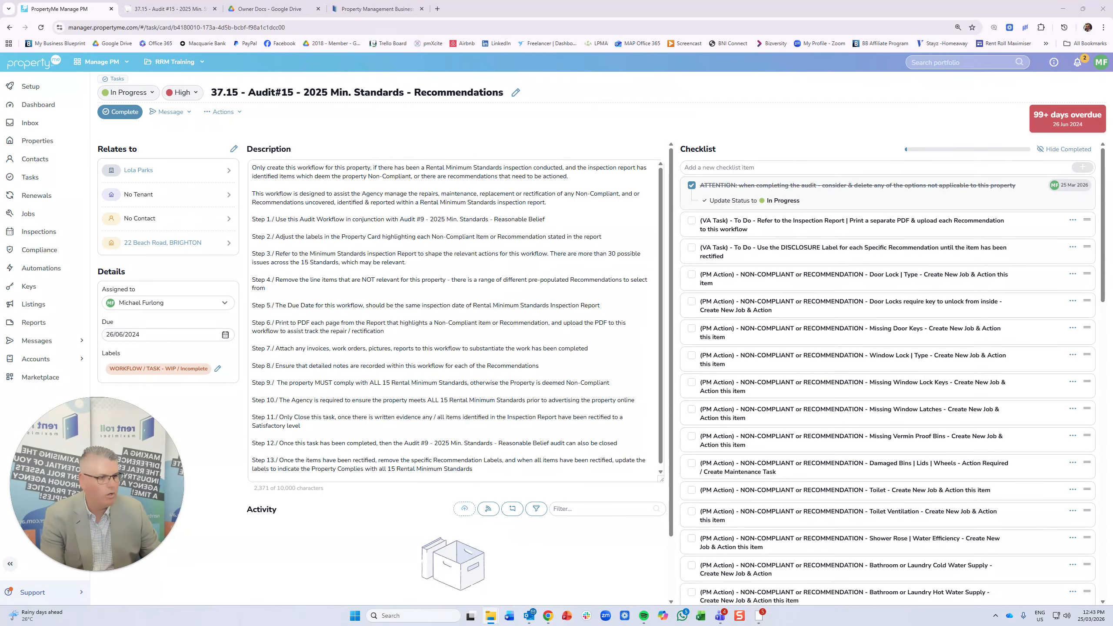
{"action": "left_click_drag", "start_coordinate": [0, 70], "coordinate": [484, 70]}
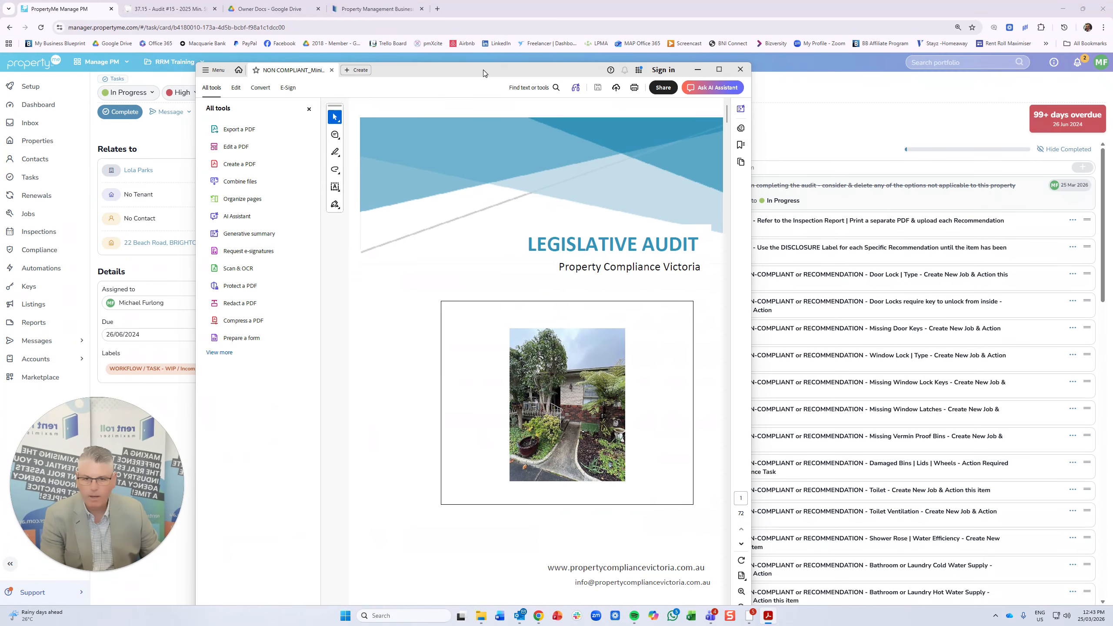
{"action": "left_click", "coordinate": [309, 111]}
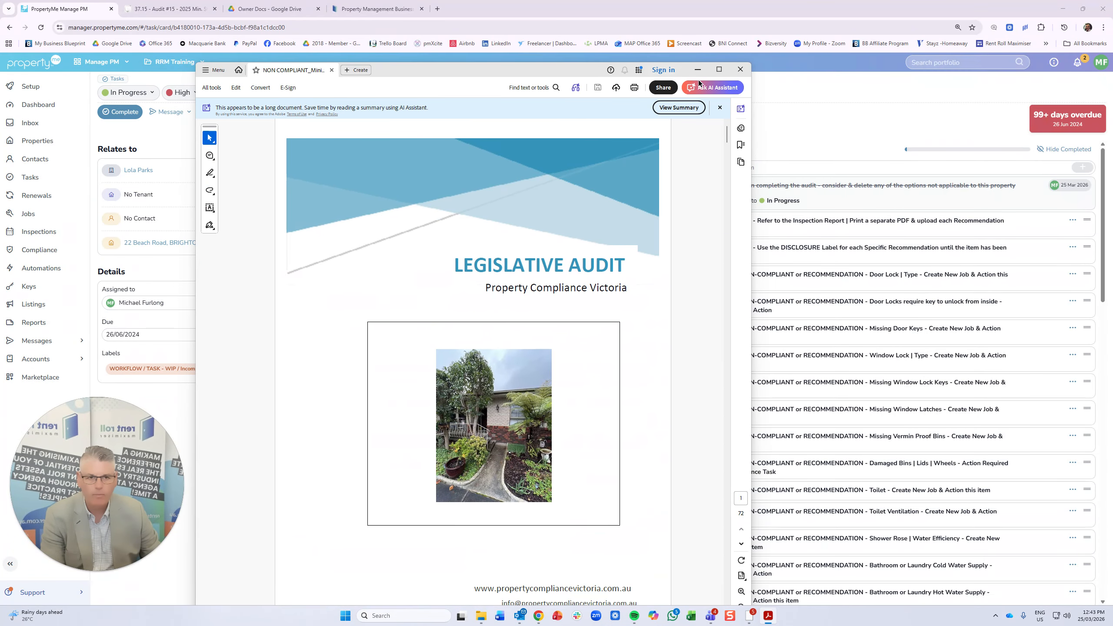
{"action": "left_click_drag", "start_coordinate": [562, 72], "coordinate": [456, 38]}
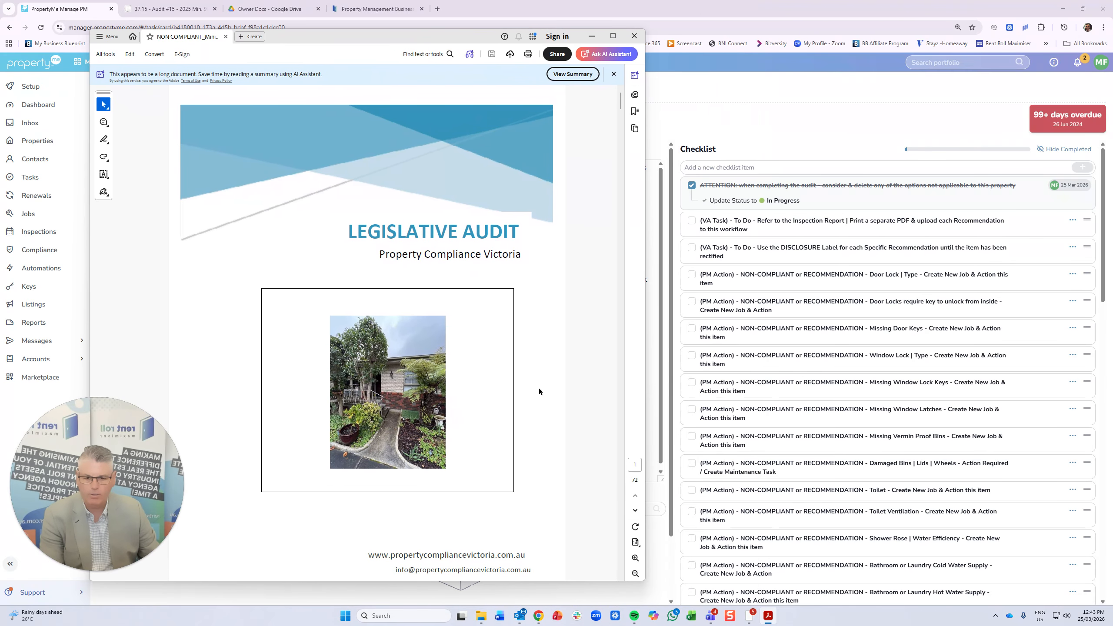
Examine the report's high order summary from Electrical Safety through to the Mould and Dampness results.
{"action": "scroll", "coordinate": [540, 392], "scroll_direction": "down", "scroll_amount": 10}
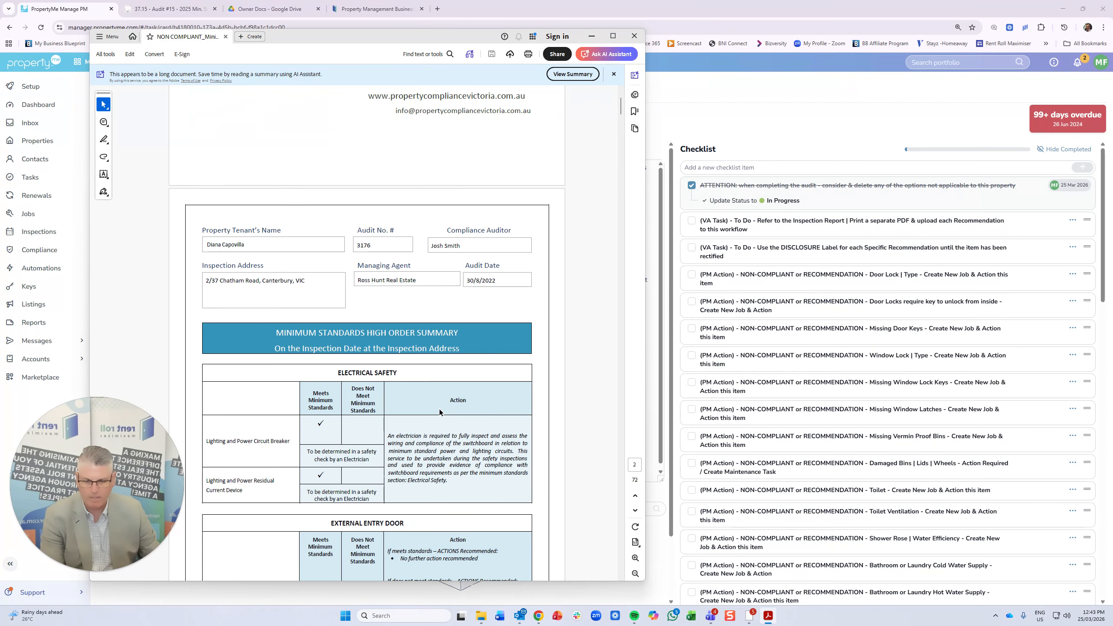
{"action": "scroll", "coordinate": [439, 410], "scroll_direction": "down", "scroll_amount": 15}
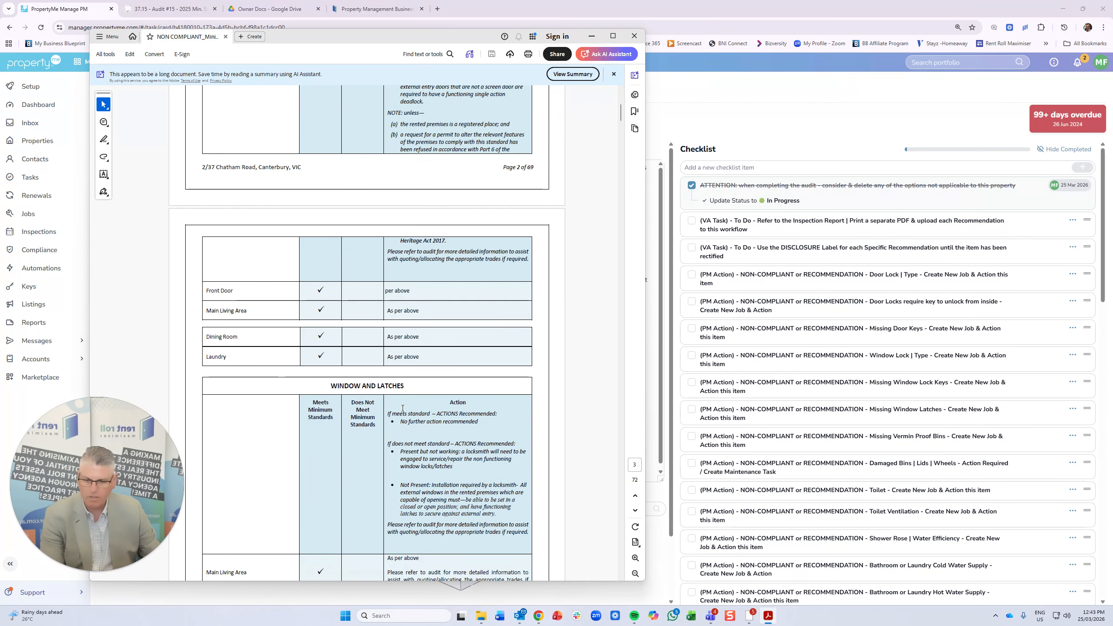
{"action": "scroll", "coordinate": [403, 409], "scroll_direction": "down", "scroll_amount": 15}
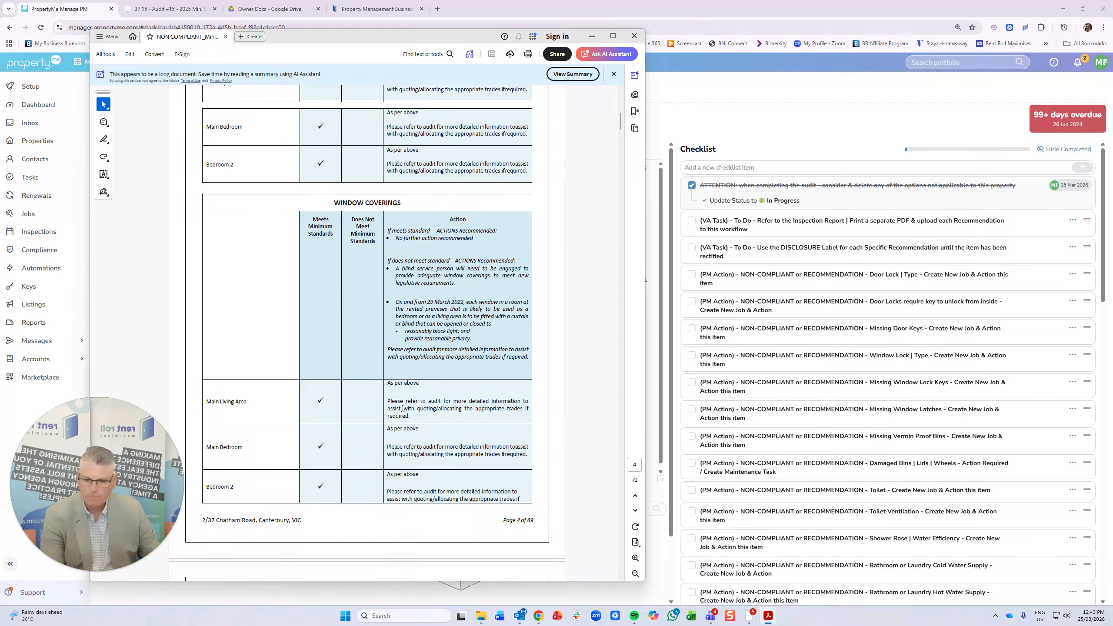
{"action": "scroll", "coordinate": [403, 409], "scroll_direction": "down", "scroll_amount": 15}
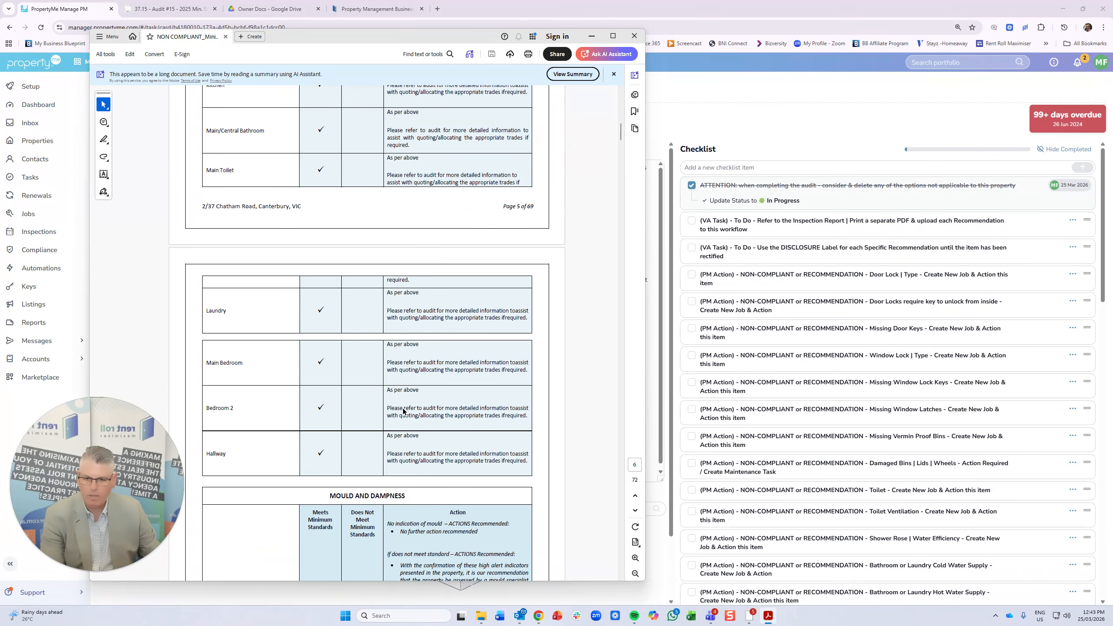
{"action": "scroll", "coordinate": [403, 410], "scroll_direction": "down", "scroll_amount": 12}
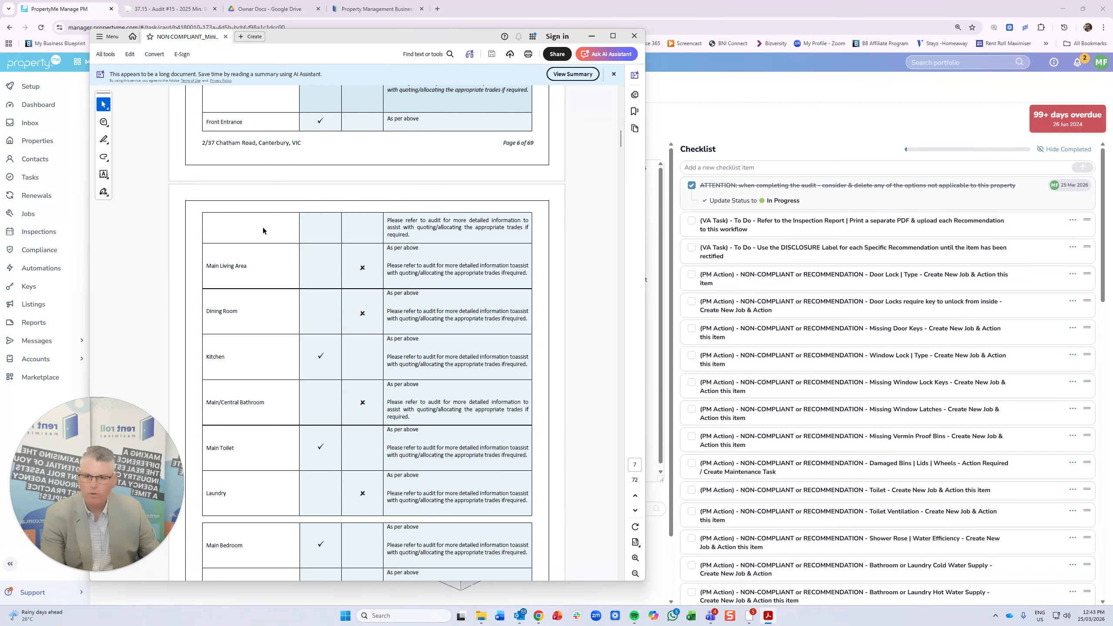
Highlight the Mould and Dampness heading and check which rooms do not meet the minimum standards.
{"action": "scroll", "coordinate": [263, 230], "scroll_direction": "up", "scroll_amount": 6}
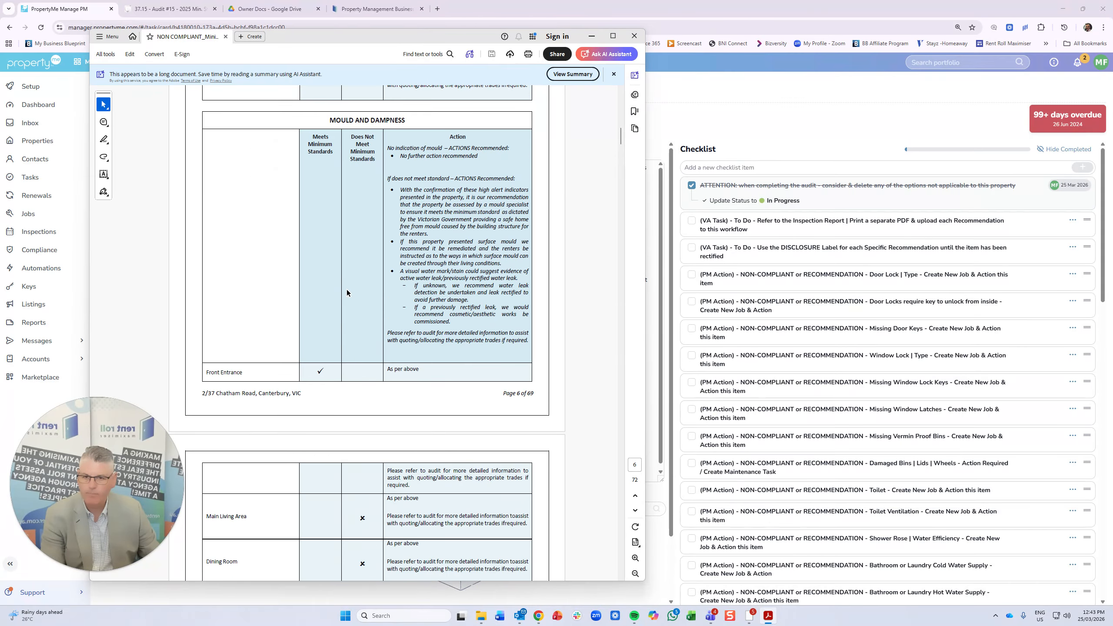
{"action": "left_click_drag", "start_coordinate": [323, 117], "coordinate": [416, 120]}
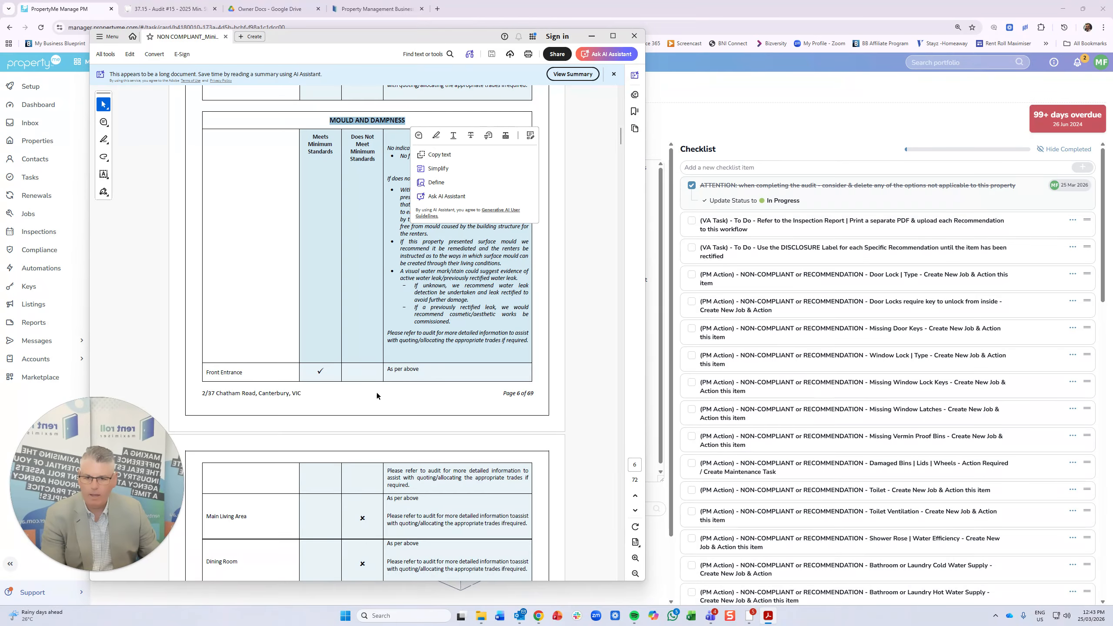
{"action": "scroll", "coordinate": [377, 396], "scroll_direction": "down", "scroll_amount": 5}
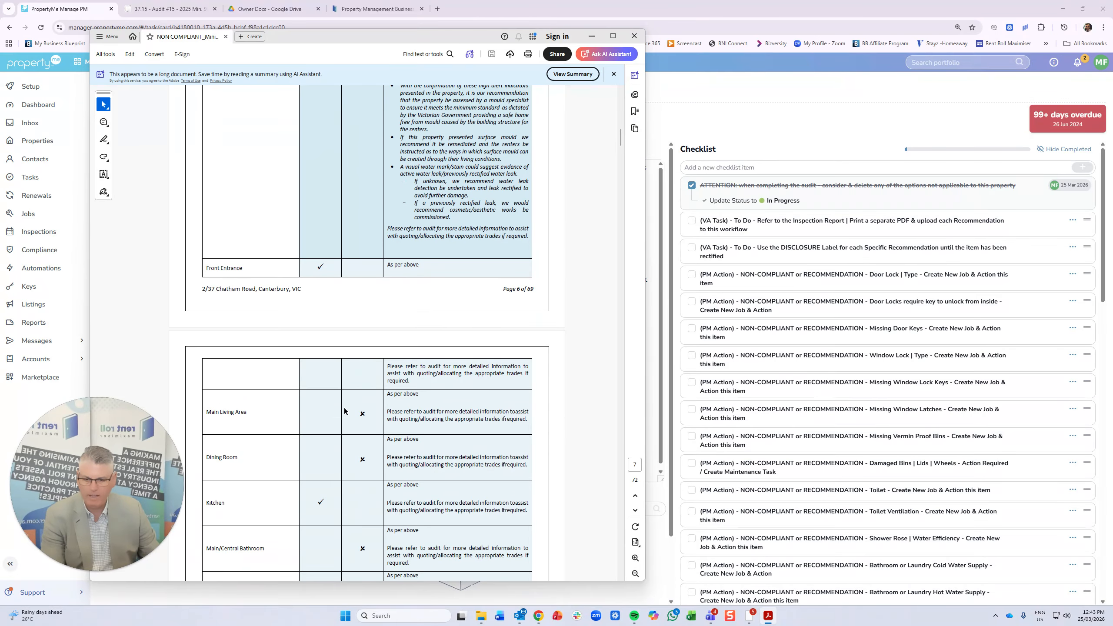
{"action": "scroll", "coordinate": [342, 414], "scroll_direction": "down", "scroll_amount": 5}
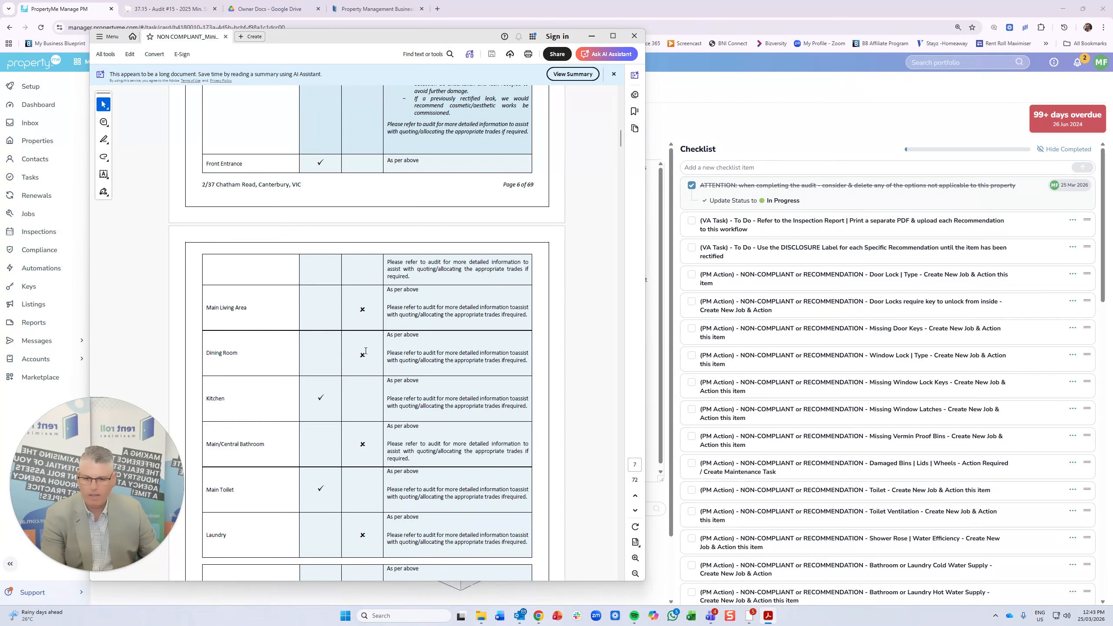
{"action": "scroll", "coordinate": [366, 351], "scroll_direction": "down", "scroll_amount": 4}
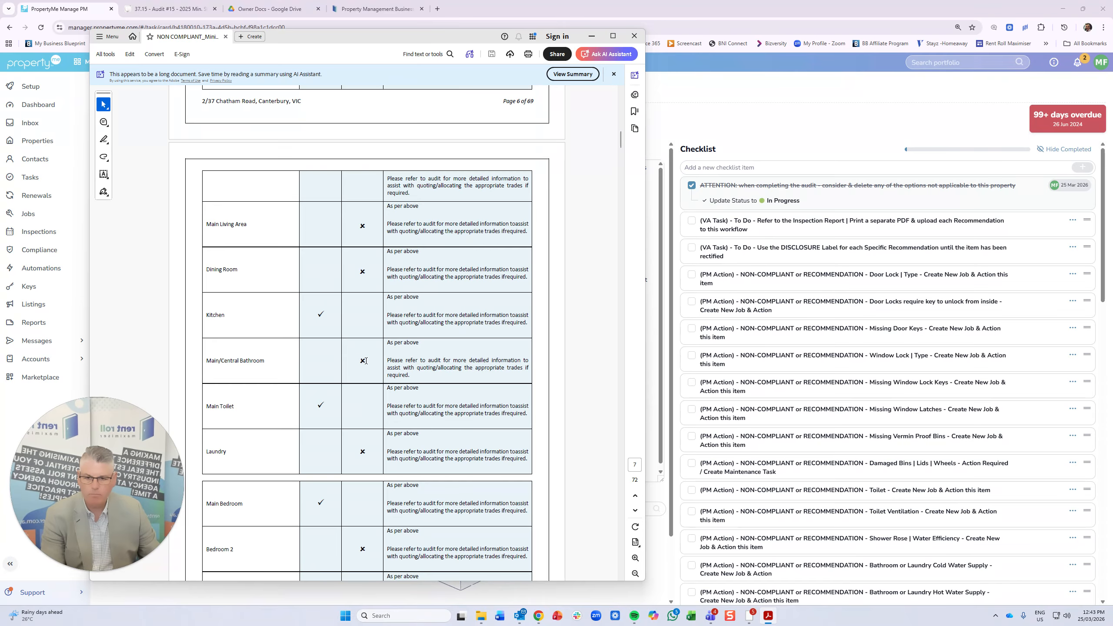
{"action": "scroll", "coordinate": [333, 427], "scroll_direction": "down", "scroll_amount": 4}
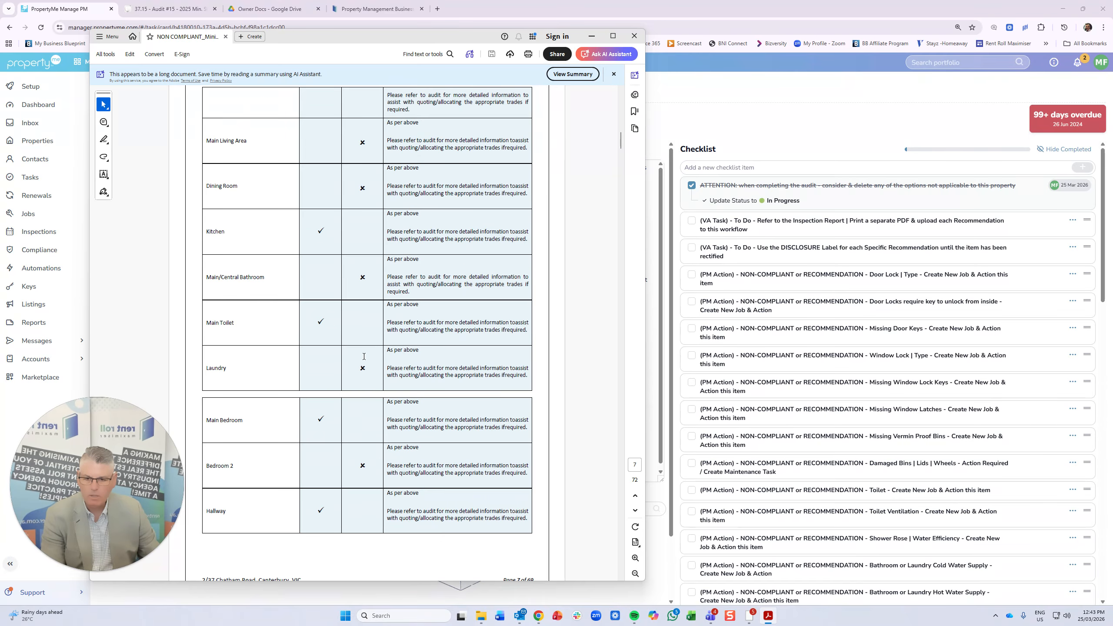
{"action": "scroll", "coordinate": [359, 369], "scroll_direction": "down", "scroll_amount": 5}
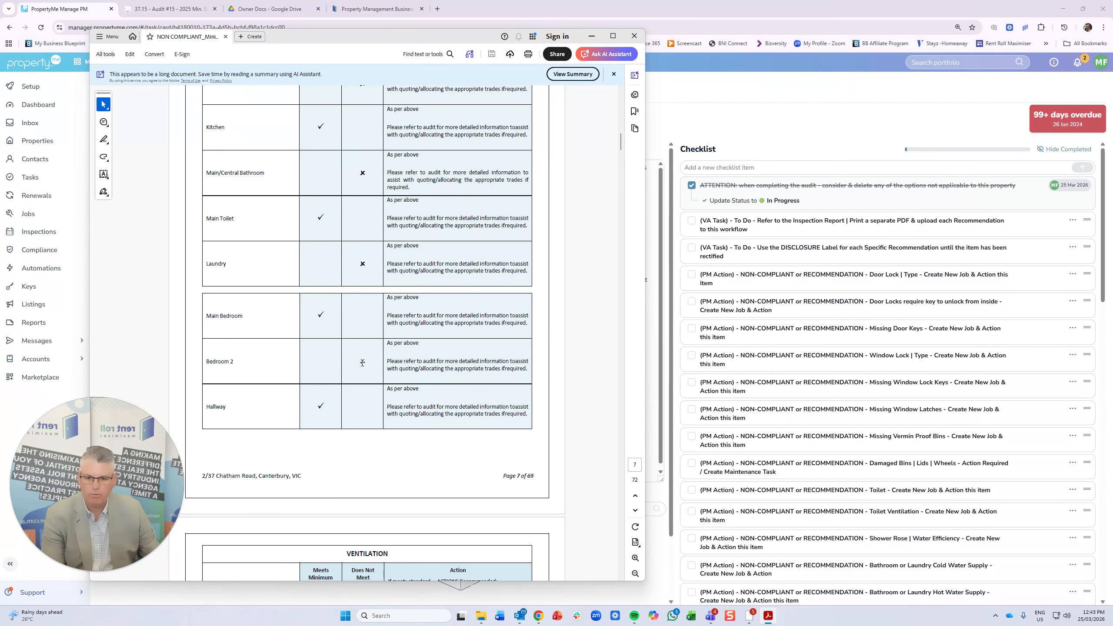
Review the Ventilation and water supply summaries and the detailed room pages up to the Kitchen, and close the report.
{"action": "scroll", "coordinate": [363, 363], "scroll_direction": "down", "scroll_amount": 20}
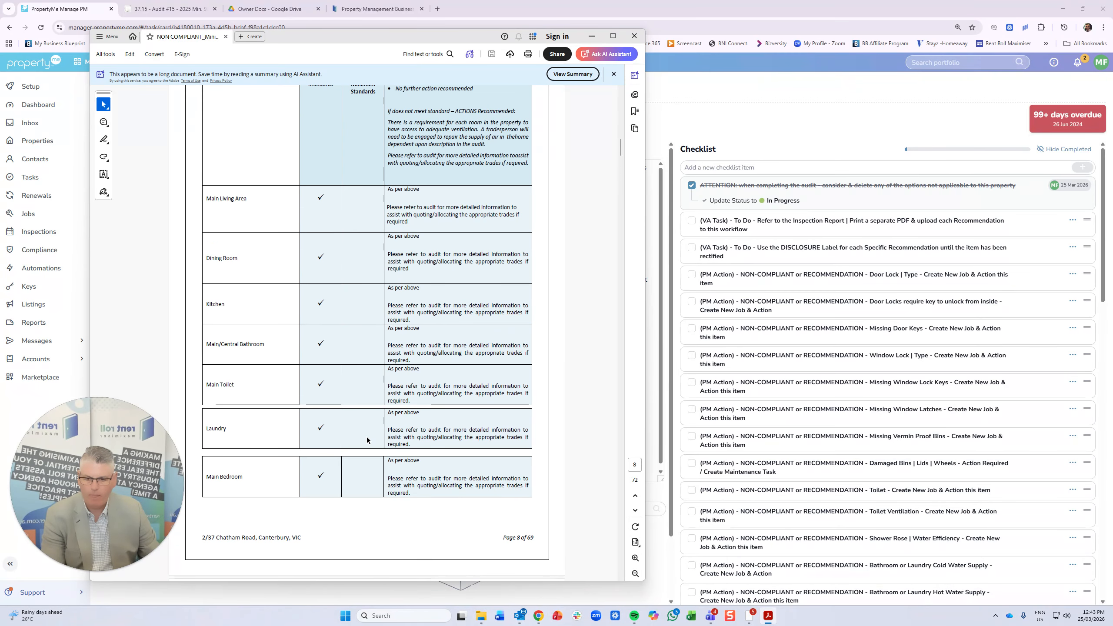
{"action": "scroll", "coordinate": [366, 437], "scroll_direction": "up", "scroll_amount": 16}
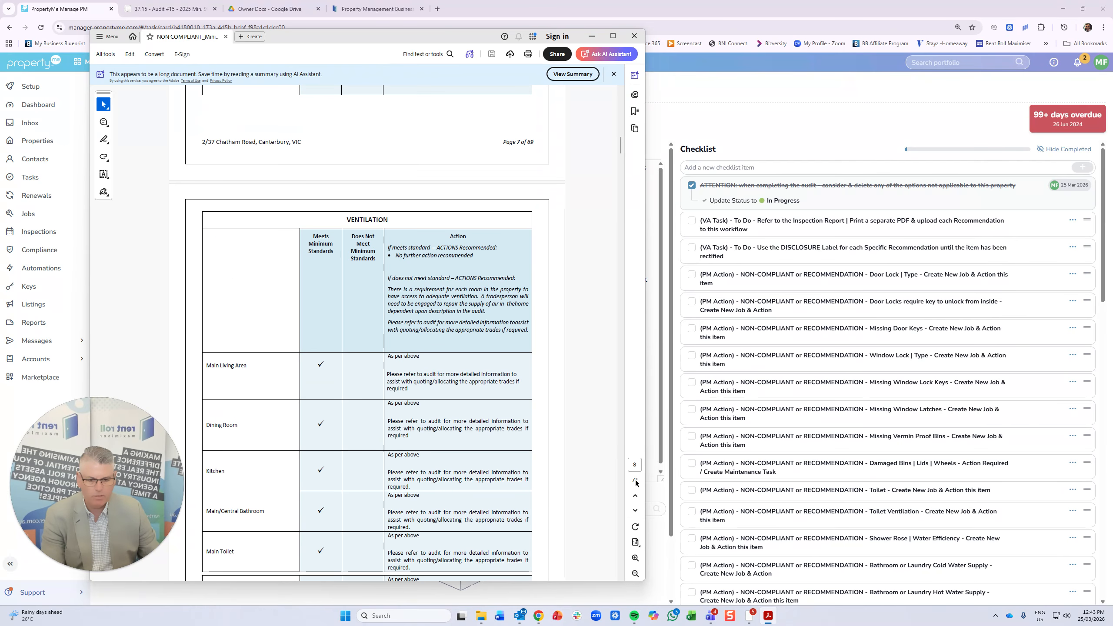
{"action": "scroll", "coordinate": [388, 374], "scroll_direction": "down", "scroll_amount": 6}
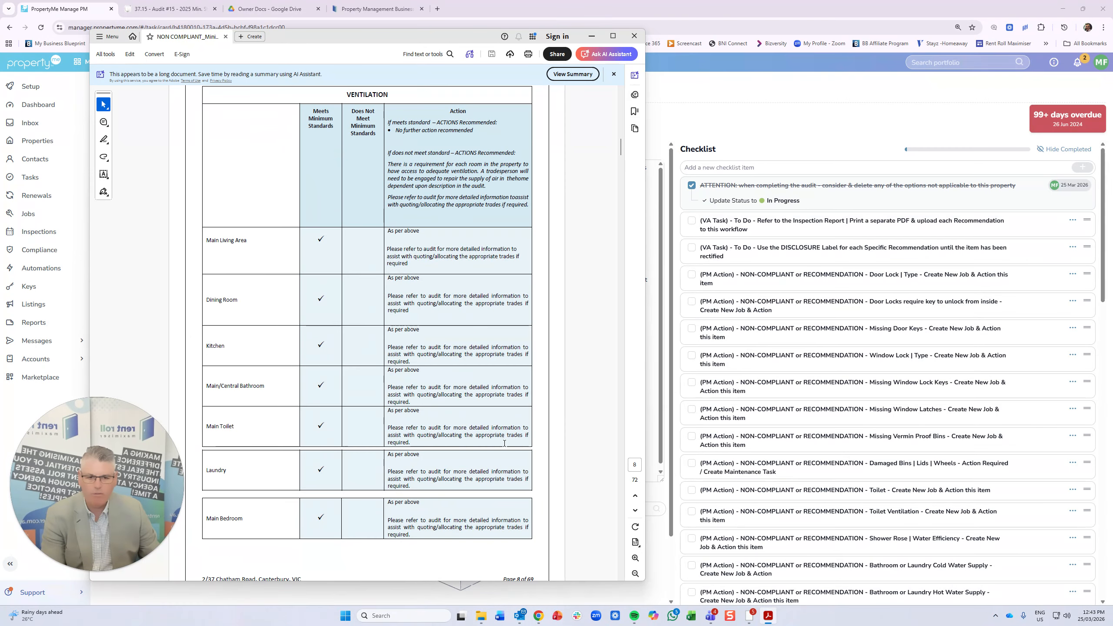
{"action": "scroll", "coordinate": [621, 560], "scroll_direction": "down", "scroll_amount": 20}
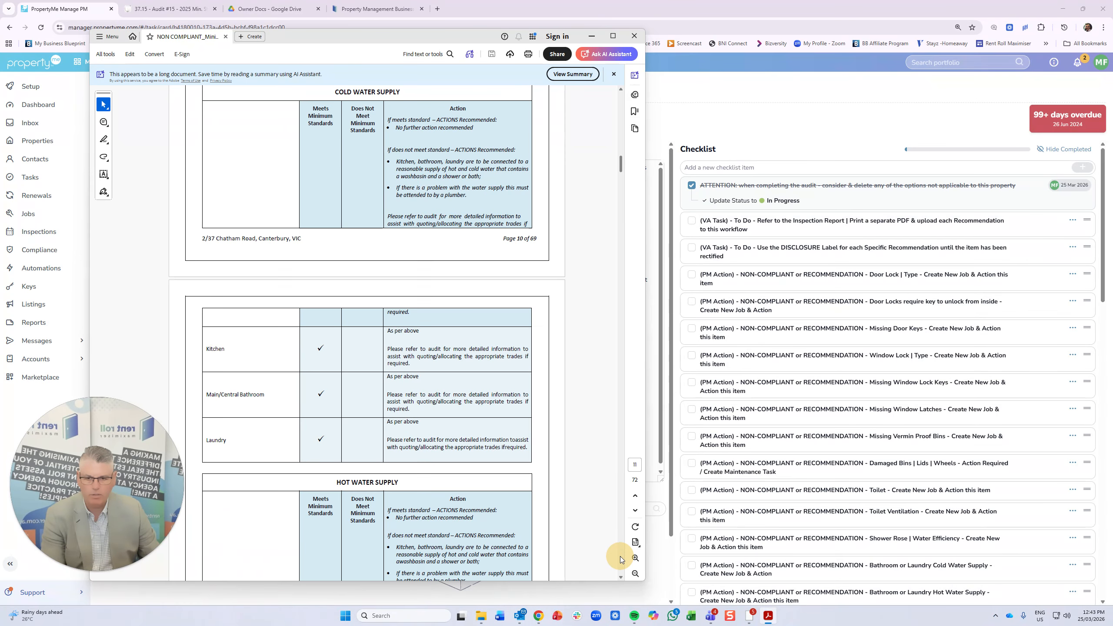
{"action": "scroll", "coordinate": [620, 560], "scroll_direction": "down", "scroll_amount": 20}
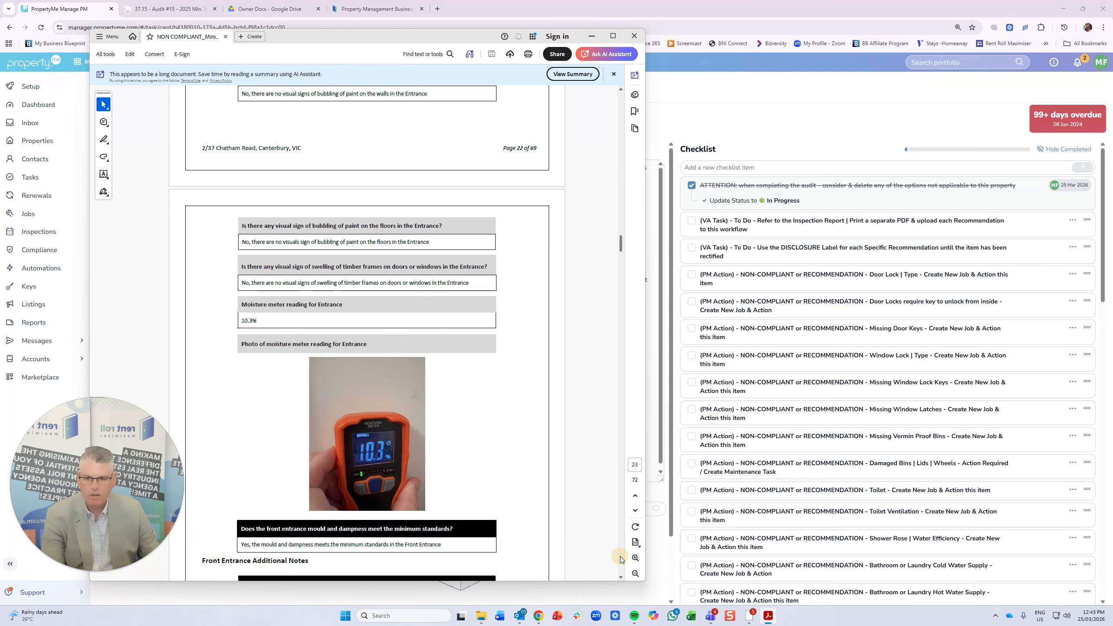
{"action": "scroll", "coordinate": [620, 559], "scroll_direction": "down", "scroll_amount": 20}
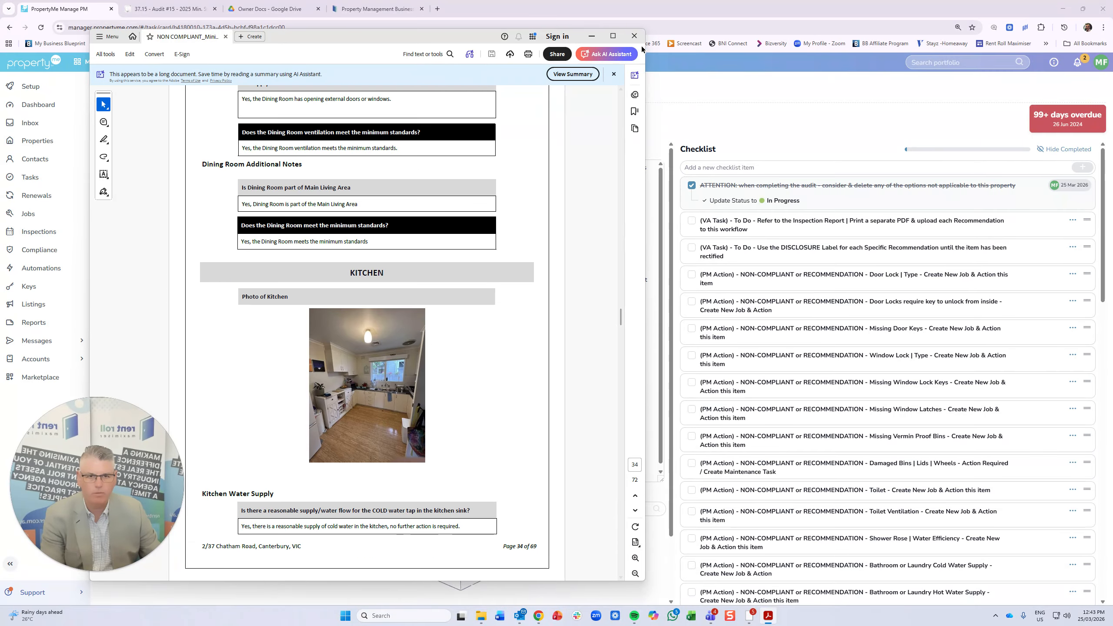
{"action": "left_click", "coordinate": [634, 36]}
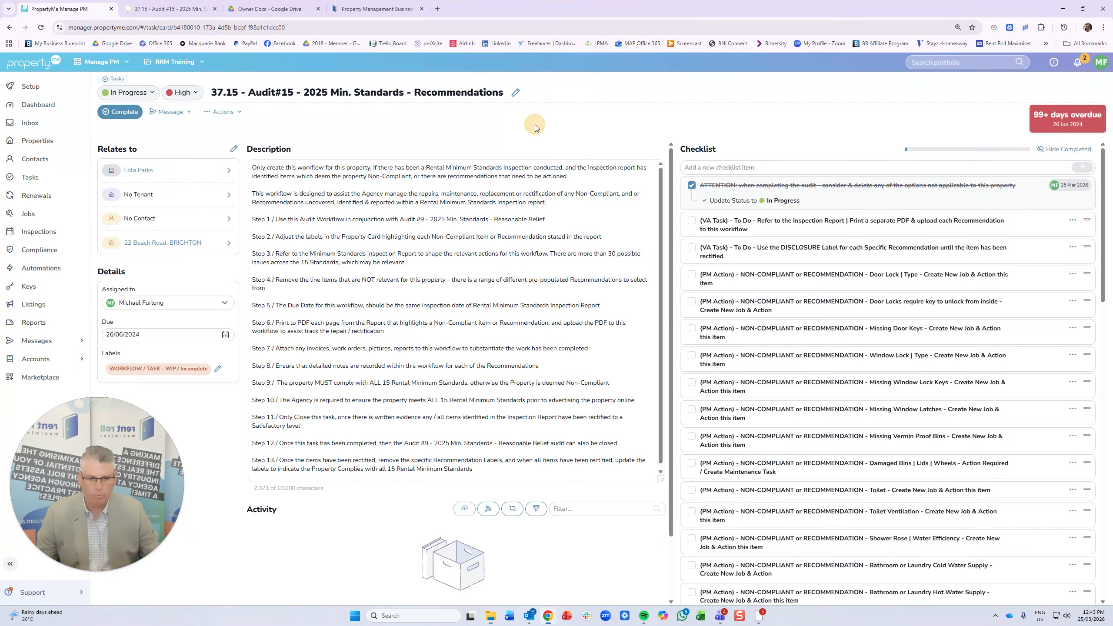
Open the NON COMPLIANT Report Summary PDF from the Owner Docs folder in Google Drive and view its inspection details.
{"action": "left_click", "coordinate": [249, 9]}
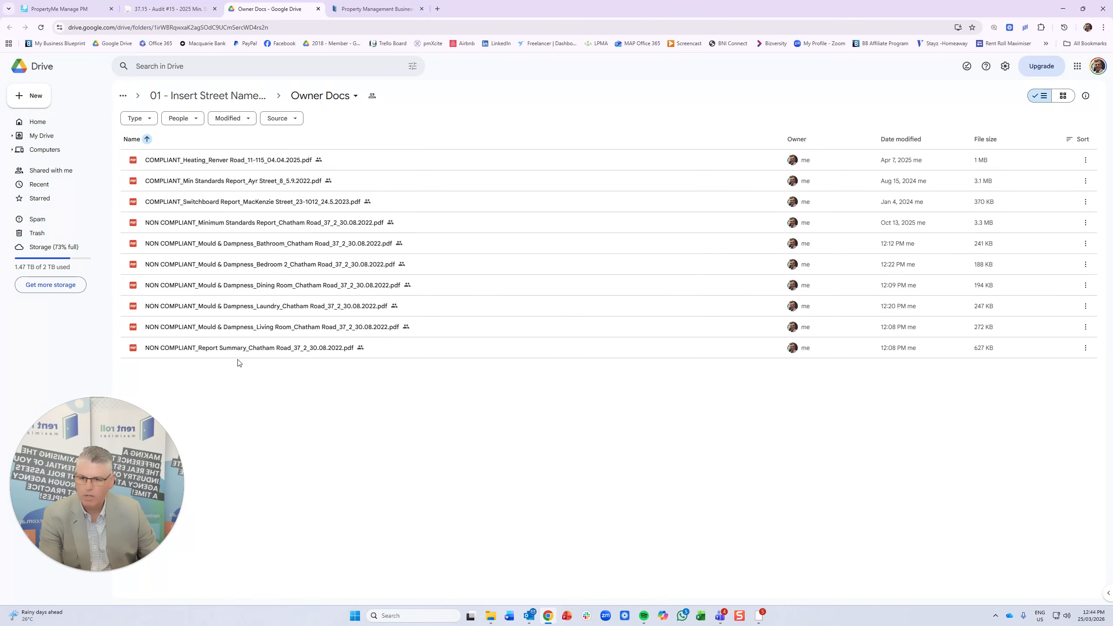
{"action": "double_click", "coordinate": [238, 348]}
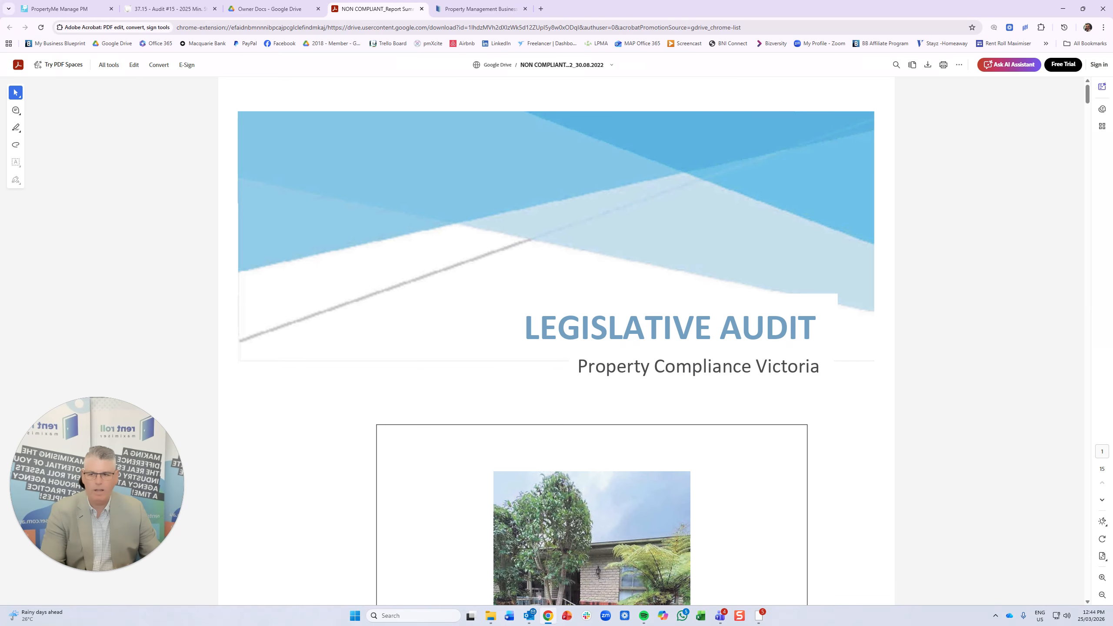
{"action": "scroll", "coordinate": [635, 436], "scroll_direction": "down", "scroll_amount": 12}
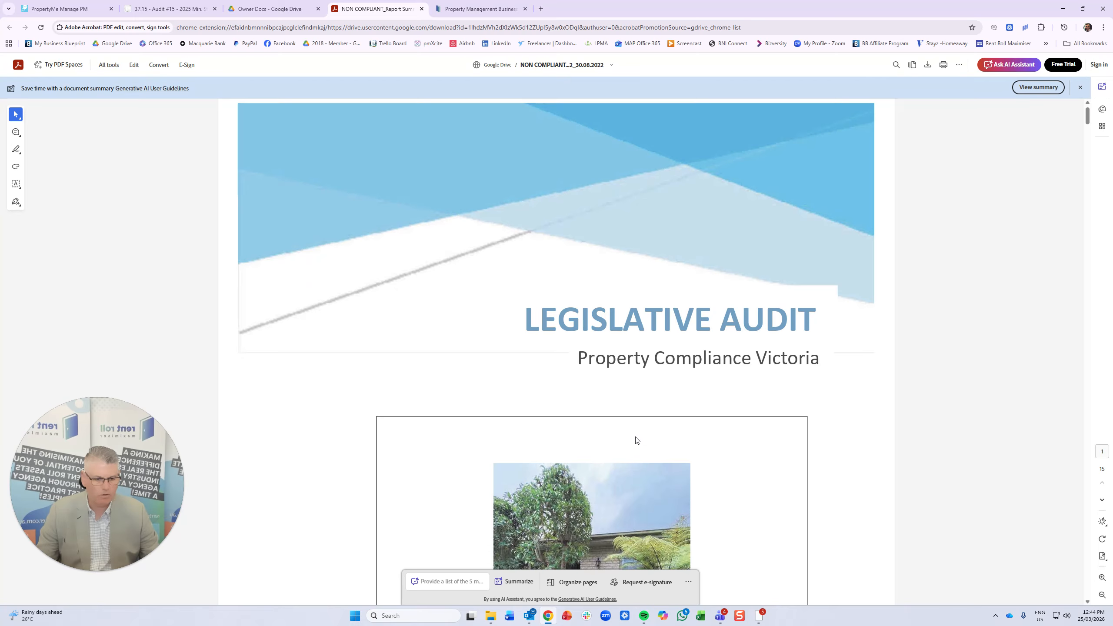
{"action": "scroll", "coordinate": [635, 439], "scroll_direction": "down", "scroll_amount": 5}
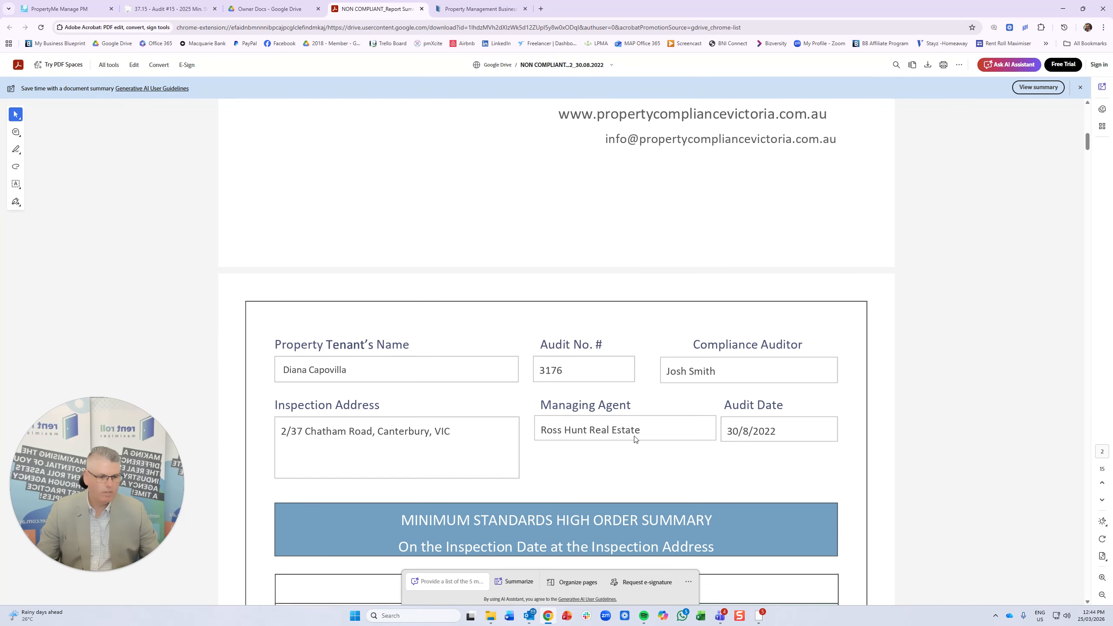
Review the report summary in two-page view from the cover through to the Overall section, and close the PDF.
{"action": "left_click", "coordinate": [1106, 560]}
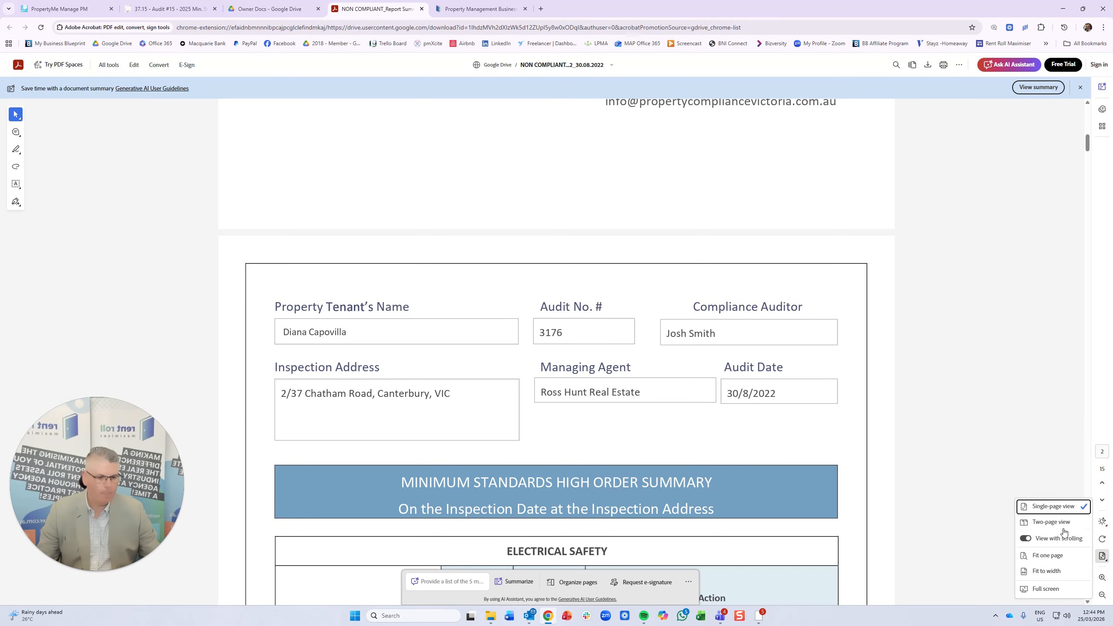
{"action": "left_click", "coordinate": [1050, 522]}
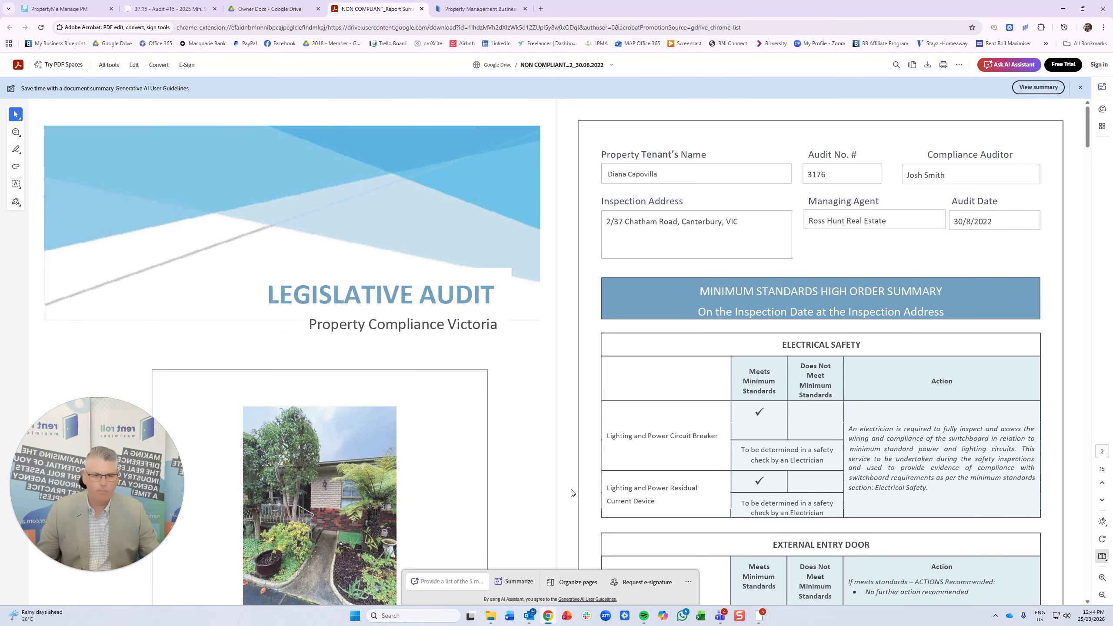
{"action": "scroll", "coordinate": [571, 493], "scroll_direction": "down", "scroll_amount": 20}
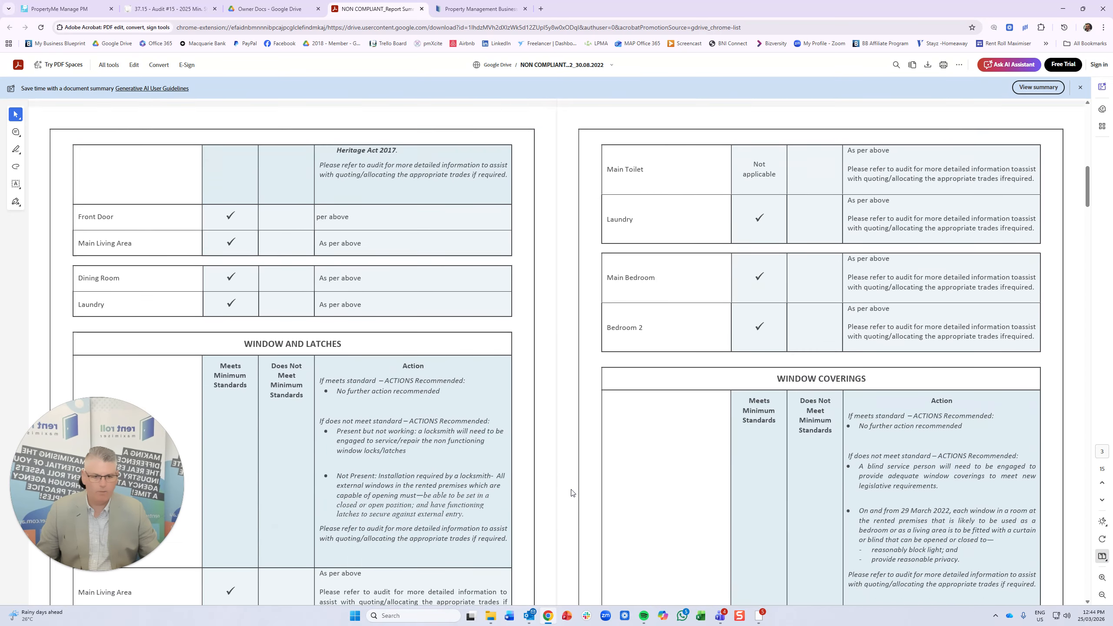
{"action": "scroll", "coordinate": [571, 492], "scroll_direction": "down", "scroll_amount": 20}
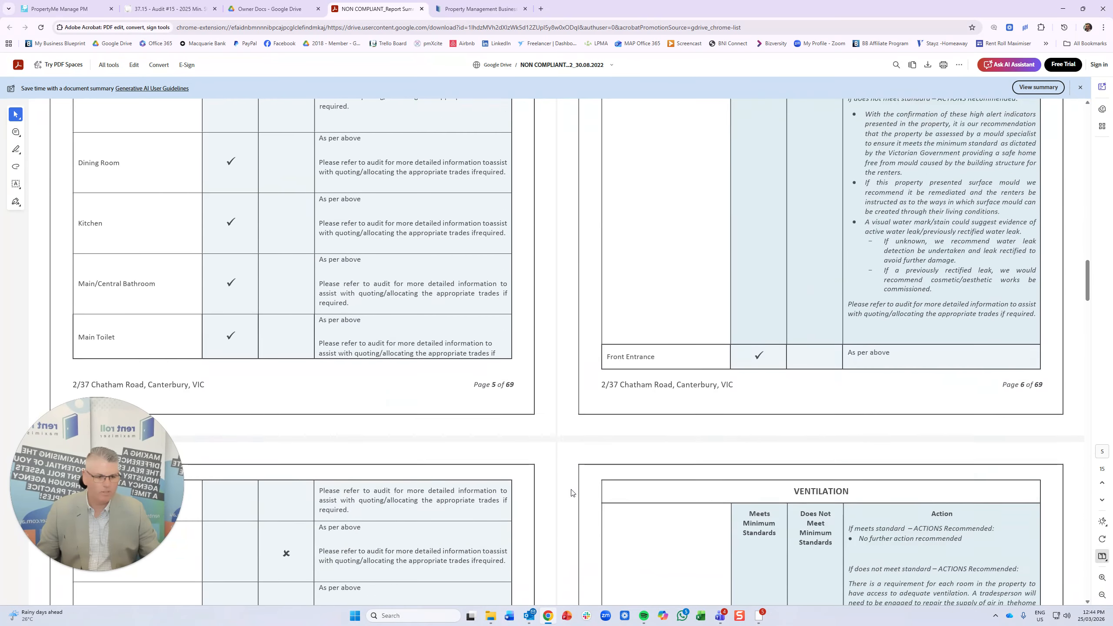
{"action": "scroll", "coordinate": [571, 493], "scroll_direction": "down", "scroll_amount": 15}
{"action": "scroll", "coordinate": [571, 493], "scroll_direction": "down", "scroll_amount": 20}
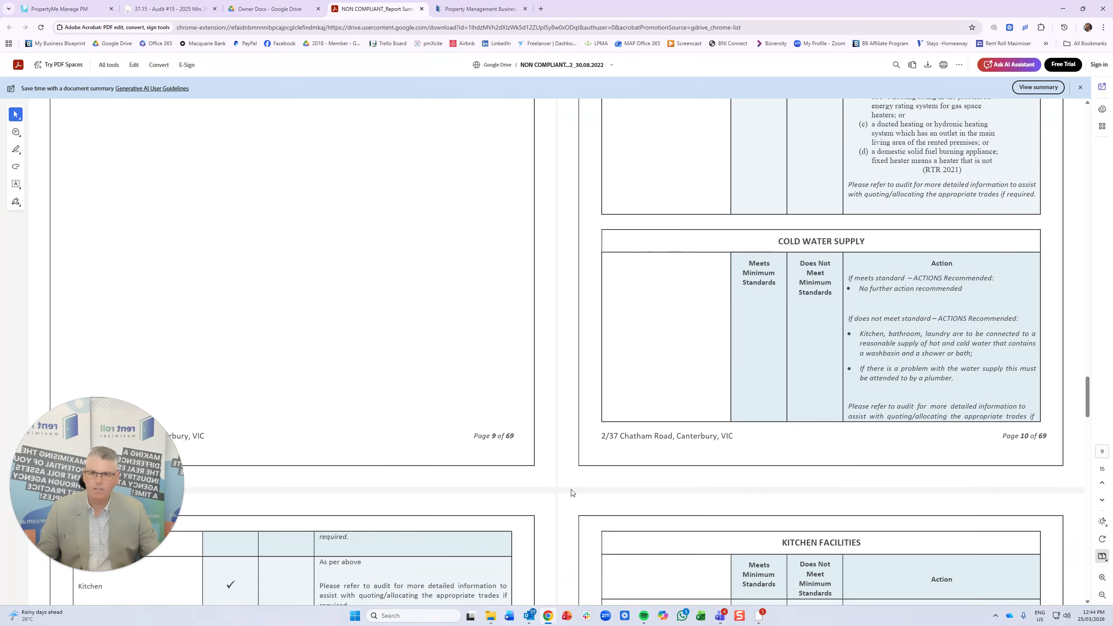
{"action": "scroll", "coordinate": [571, 493], "scroll_direction": "down", "scroll_amount": 20}
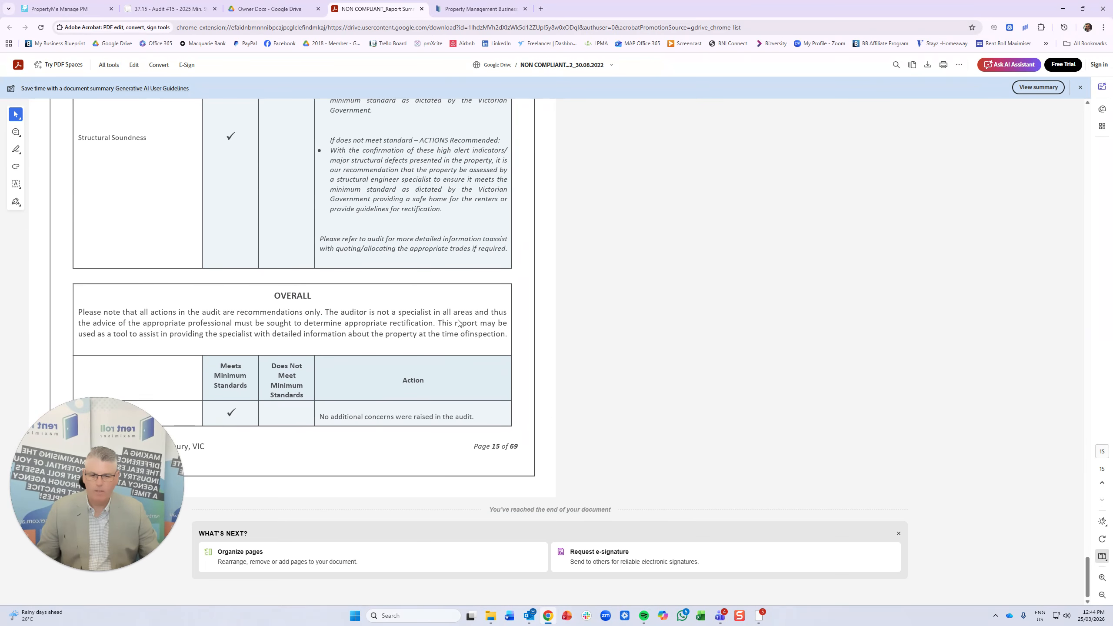
{"action": "left_click", "coordinate": [423, 10]}
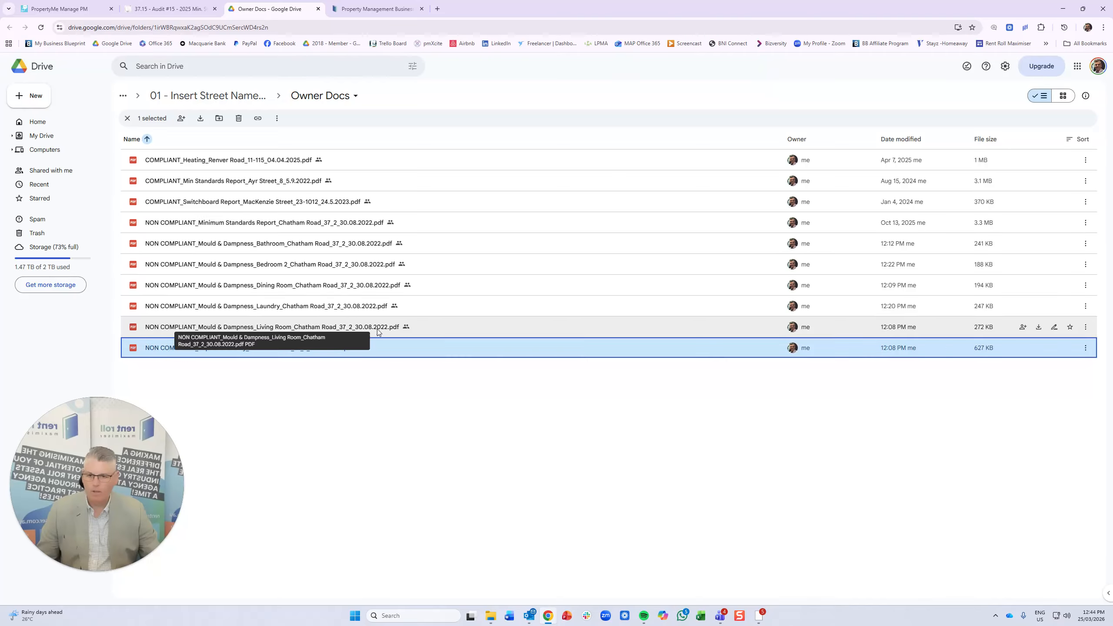
{"action": "left_click", "coordinate": [322, 393]}
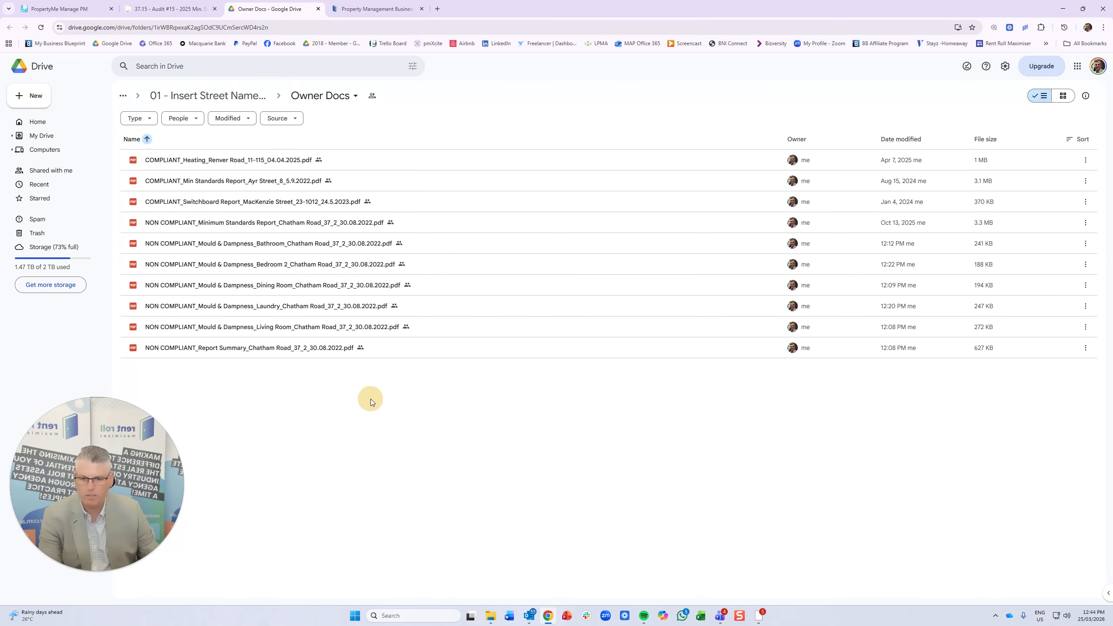
Set the due date of the 37.15 Audit#15 Recommendations task in PropertyMe to the inspection date, 30/08/2022.
{"action": "left_click", "coordinate": [72, 11]}
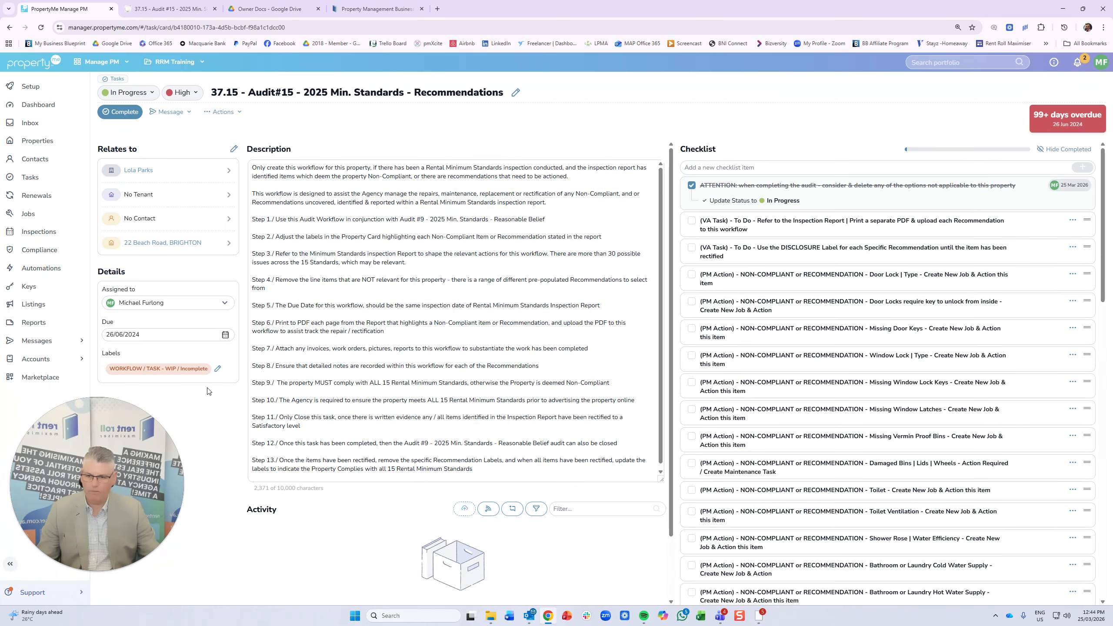
{"action": "left_click", "coordinate": [162, 333]}
{"action": "type", "text": "30/"}
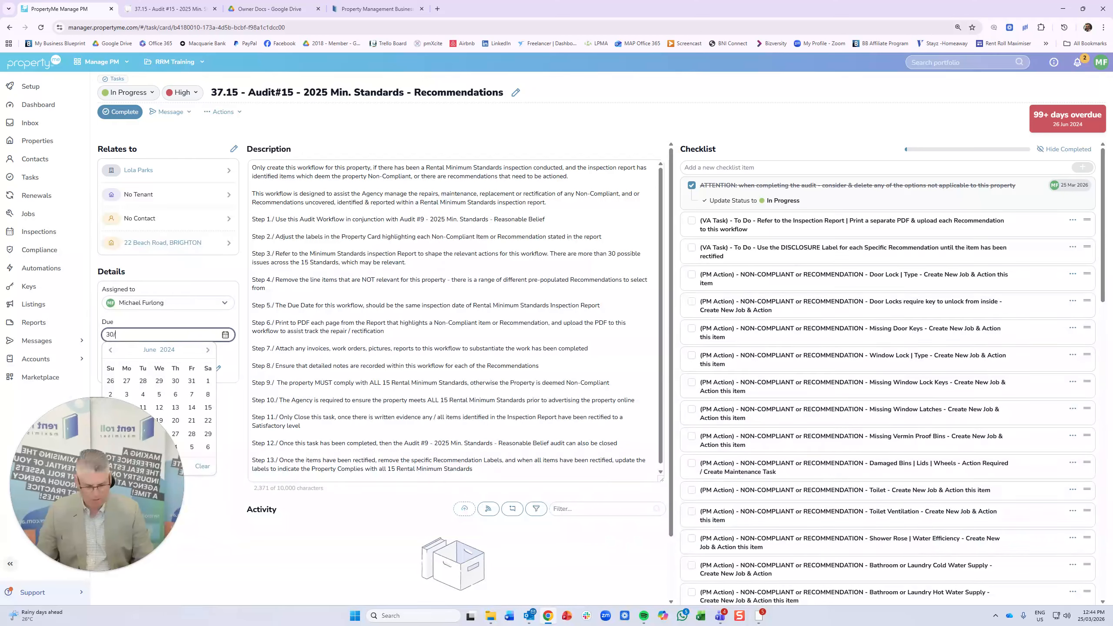
{"action": "type", "text": "08/2022"}
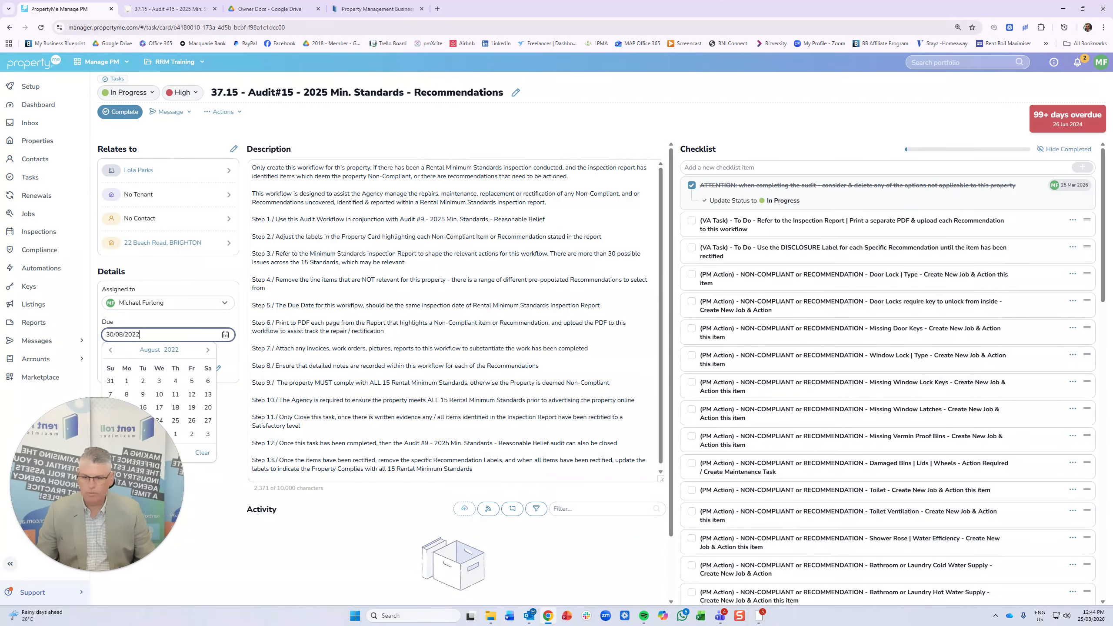
{"action": "left_click", "coordinate": [188, 324]}
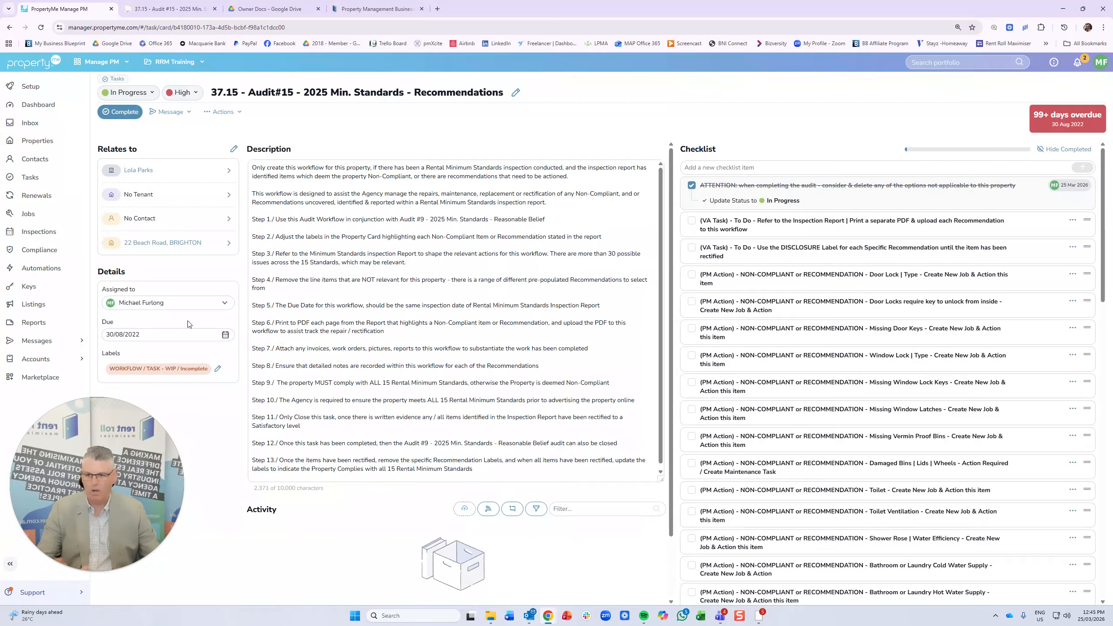
{"action": "left_click", "coordinate": [197, 354]}
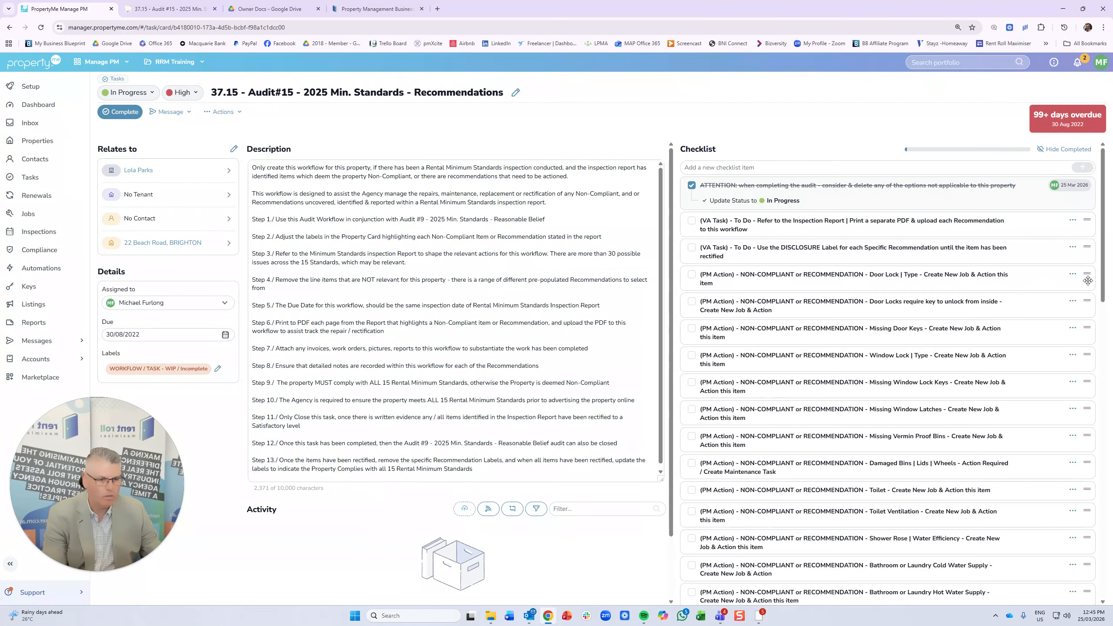
Delete the three door checklist items: Door Lock | Type, Door Locks require key to unlock from inside, and Missing Door Keys.
{"action": "left_click", "coordinate": [1073, 275]}
{"action": "left_click", "coordinate": [1057, 308]}
{"action": "left_click", "coordinate": [1068, 277]}
{"action": "left_click", "coordinate": [1073, 275]}
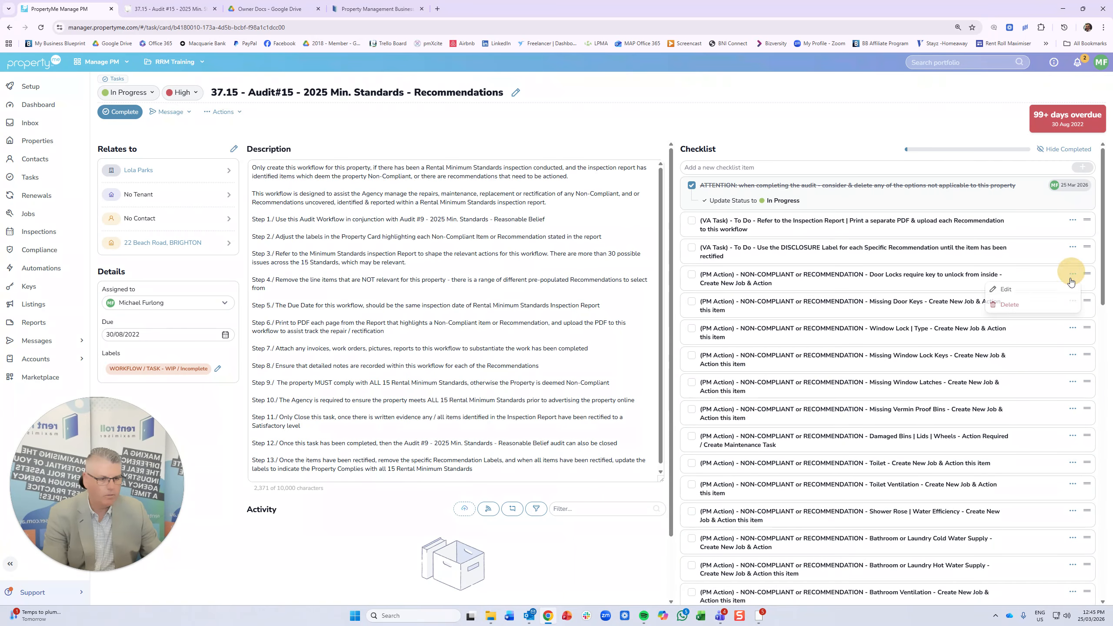
{"action": "left_click", "coordinate": [1057, 308]}
{"action": "left_click", "coordinate": [1072, 276]}
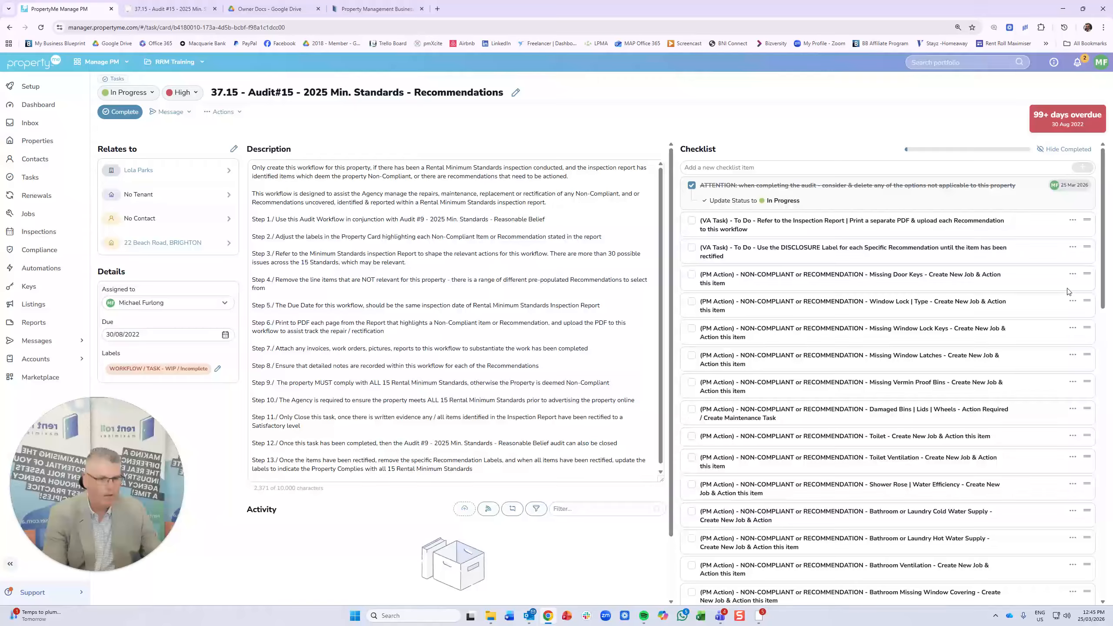
{"action": "left_click", "coordinate": [1073, 274]}
{"action": "left_click", "coordinate": [1063, 307]}
{"action": "left_click", "coordinate": [1072, 275]}
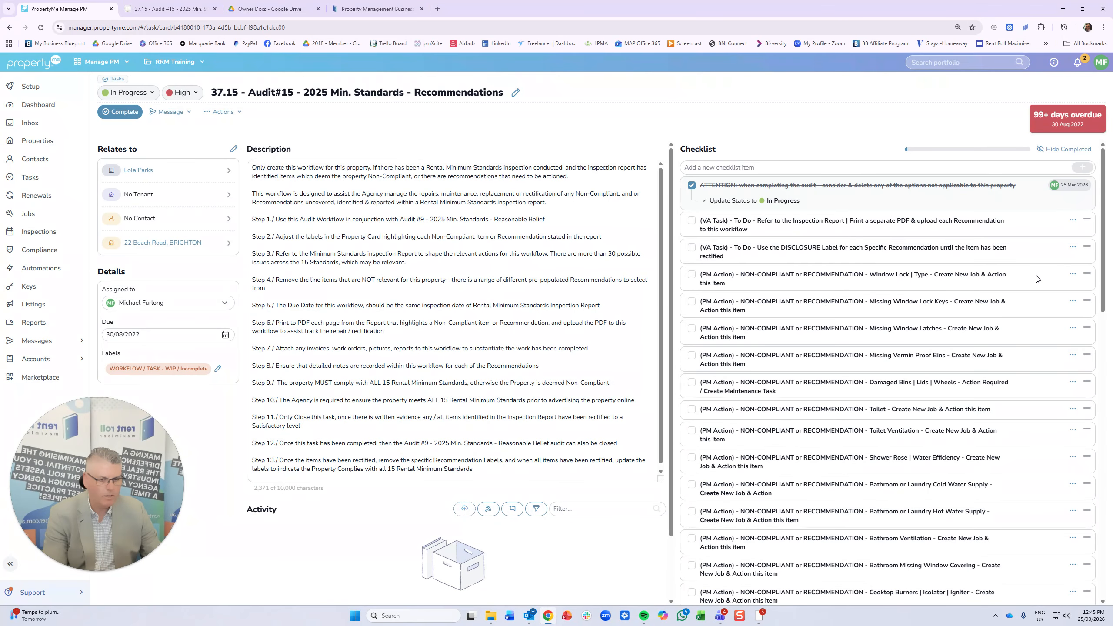
Delete the Window Lock | Type, Missing Window Lock Keys and Missing Window Latches items from the checklist.
{"action": "left_click", "coordinate": [1073, 274]}
{"action": "left_click", "coordinate": [1058, 308]}
{"action": "left_click", "coordinate": [1073, 277]}
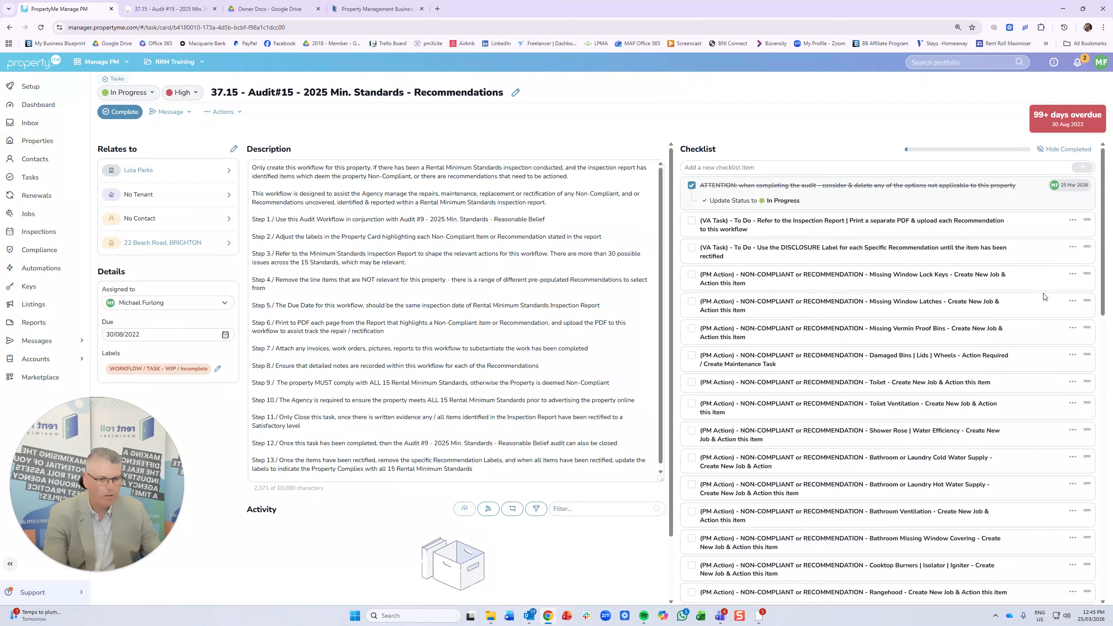
{"action": "left_click", "coordinate": [1078, 276]}
{"action": "left_click", "coordinate": [1058, 308]}
{"action": "left_click", "coordinate": [1066, 275]}
{"action": "left_click", "coordinate": [1073, 275]}
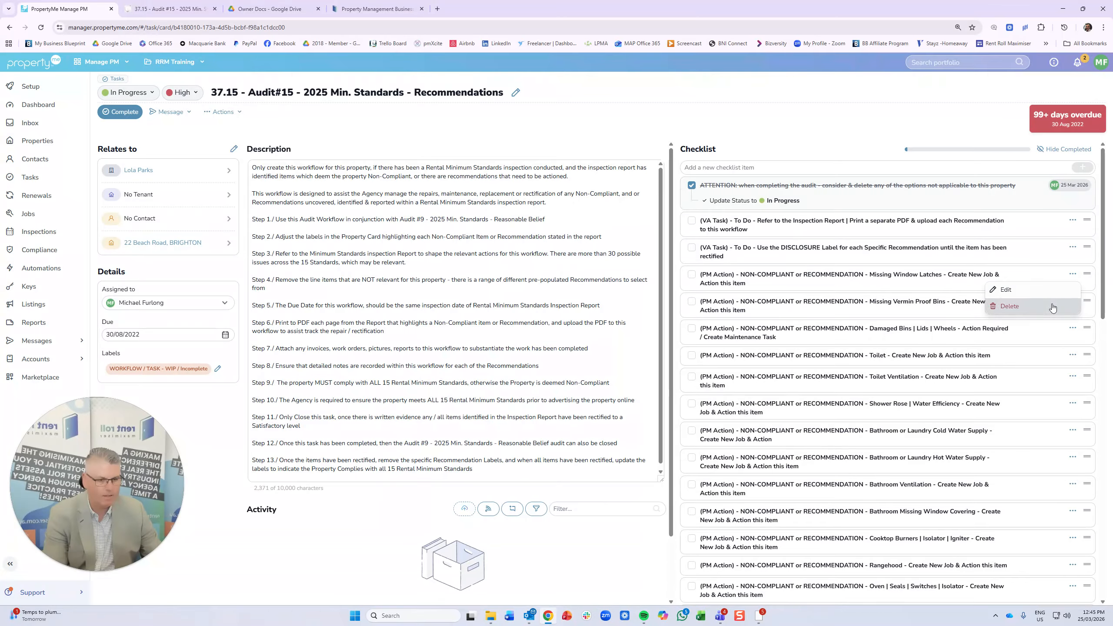
{"action": "left_click", "coordinate": [1004, 307]}
{"action": "left_click", "coordinate": [1073, 277]}
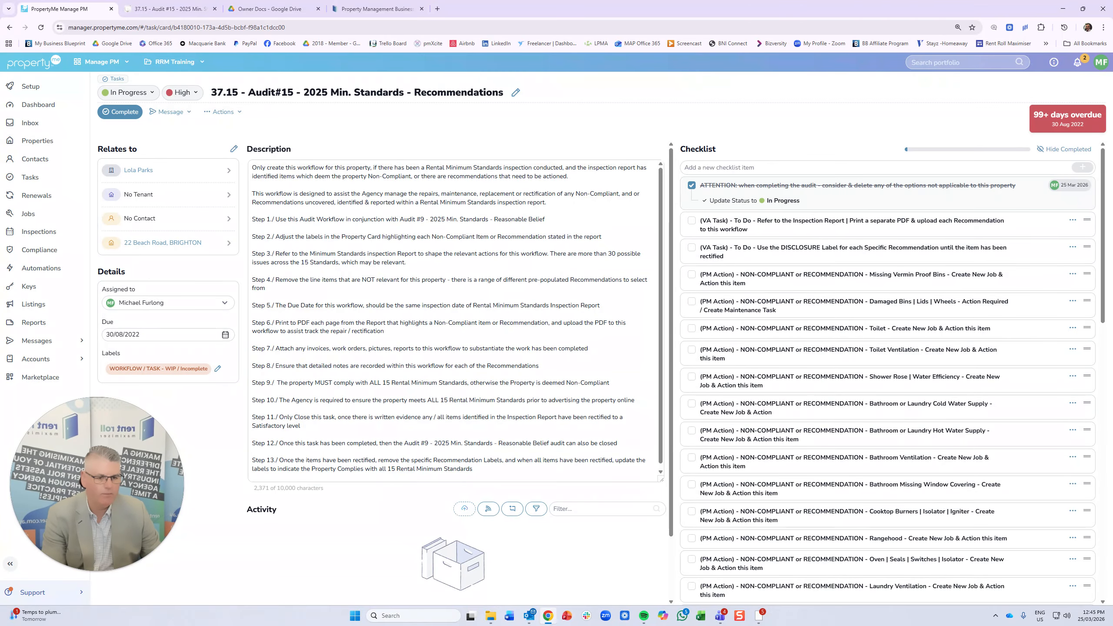
Delete the Bathroom Missing Window Covering and Cooktop Burners | Isolator | Igniter items from the checklist.
{"action": "scroll", "coordinate": [828, 356], "scroll_direction": "down", "scroll_amount": 1}
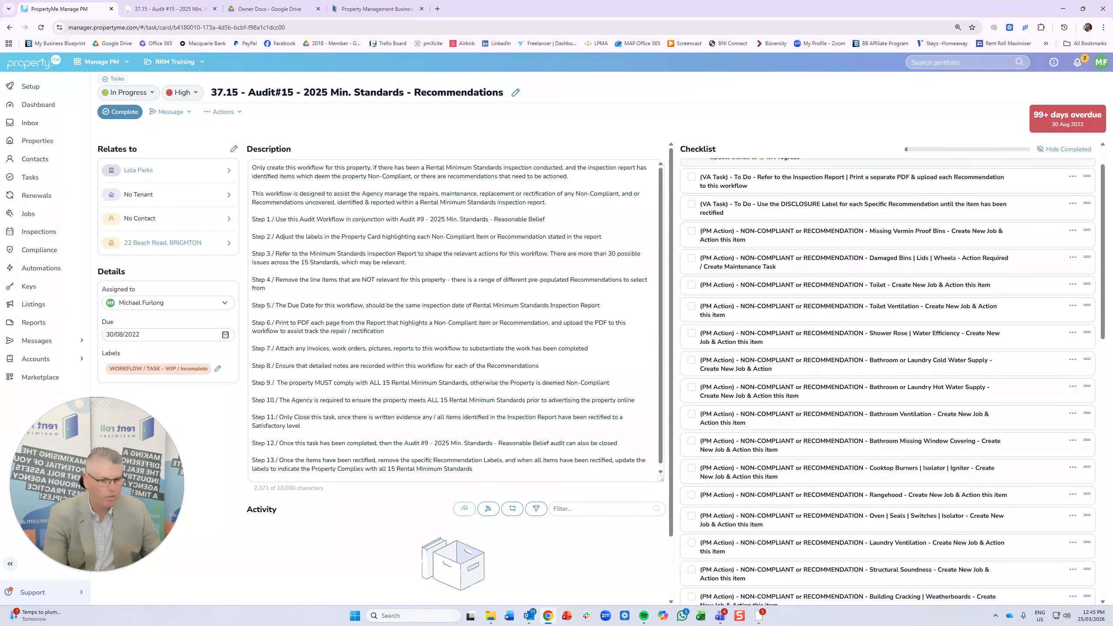
{"action": "scroll", "coordinate": [969, 380], "scroll_direction": "down", "scroll_amount": 1}
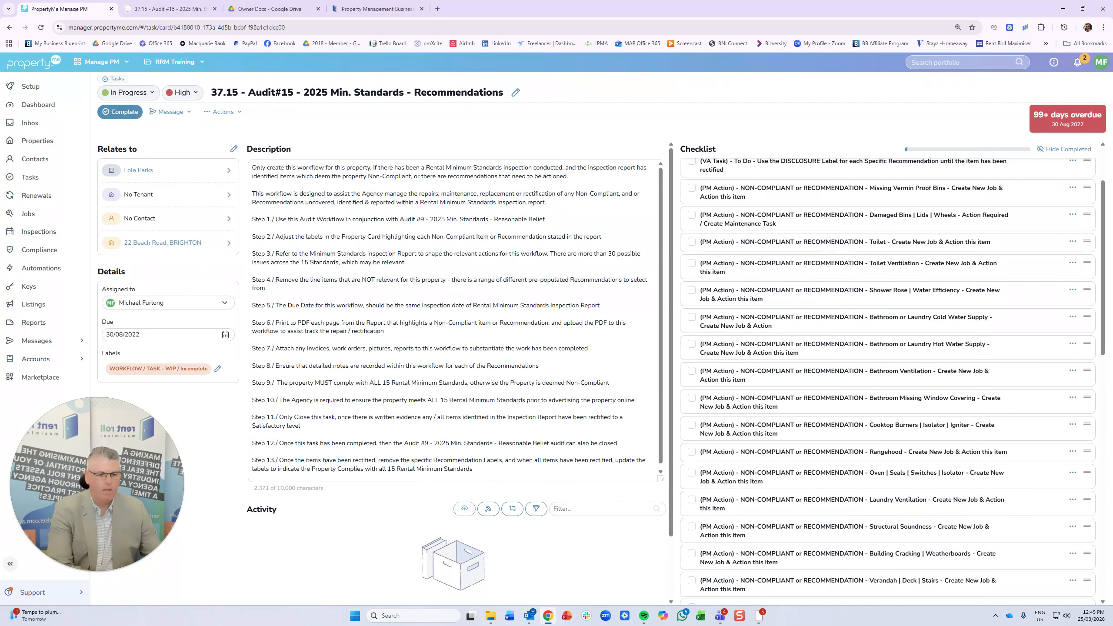
{"action": "left_click", "coordinate": [1072, 398]}
{"action": "left_click", "coordinate": [1053, 430]}
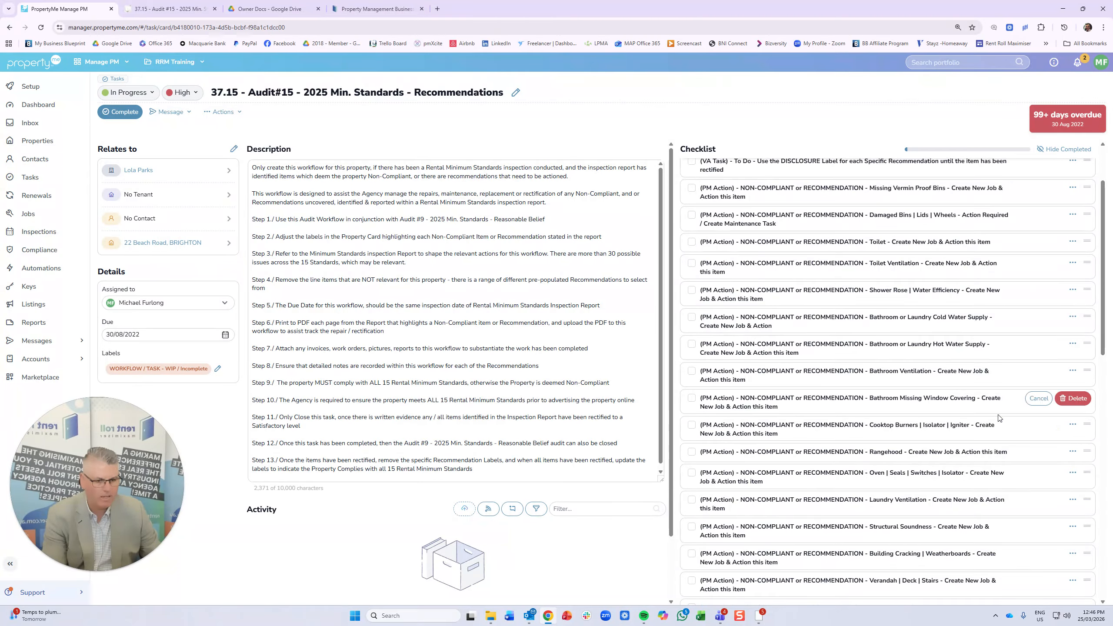
{"action": "left_click", "coordinate": [1088, 400]}
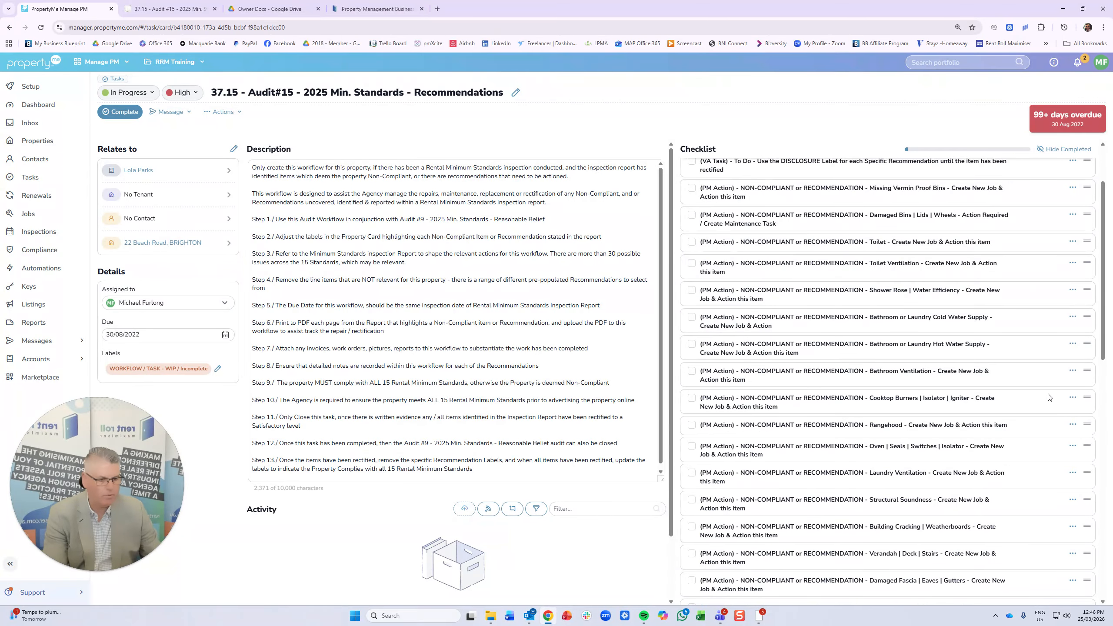
{"action": "left_click", "coordinate": [1074, 400]}
{"action": "left_click", "coordinate": [1062, 427]}
{"action": "left_click", "coordinate": [1083, 398]}
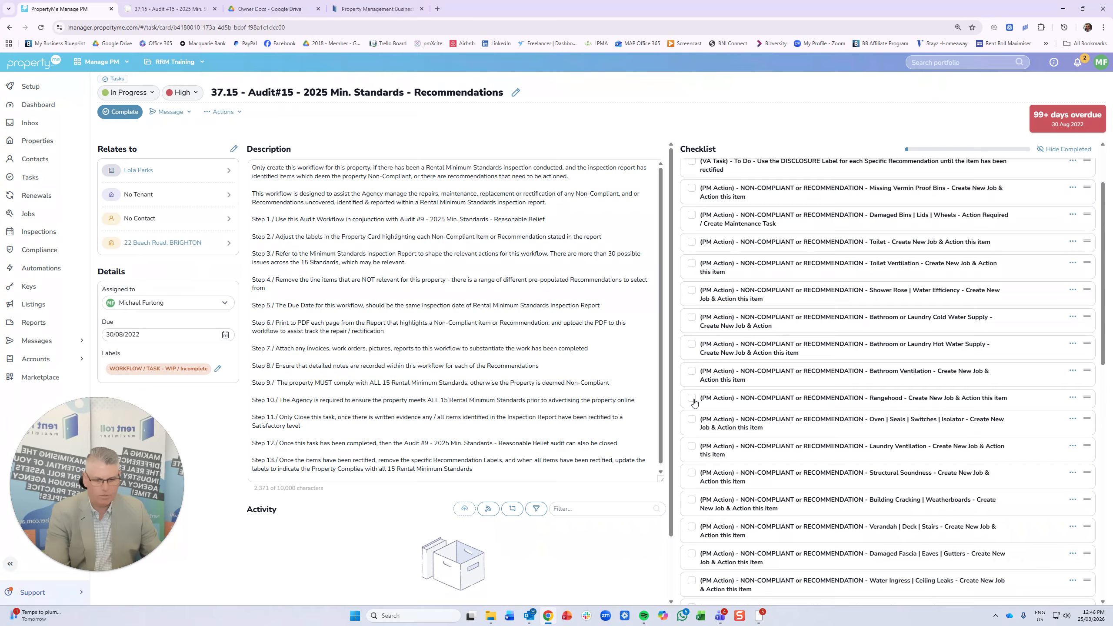
Mark the Rangehood, Oven, Building Cracking, Verandah and Damaged Fascia checklist items as completed.
{"action": "left_click", "coordinate": [693, 401]}
{"action": "left_click", "coordinate": [692, 420]}
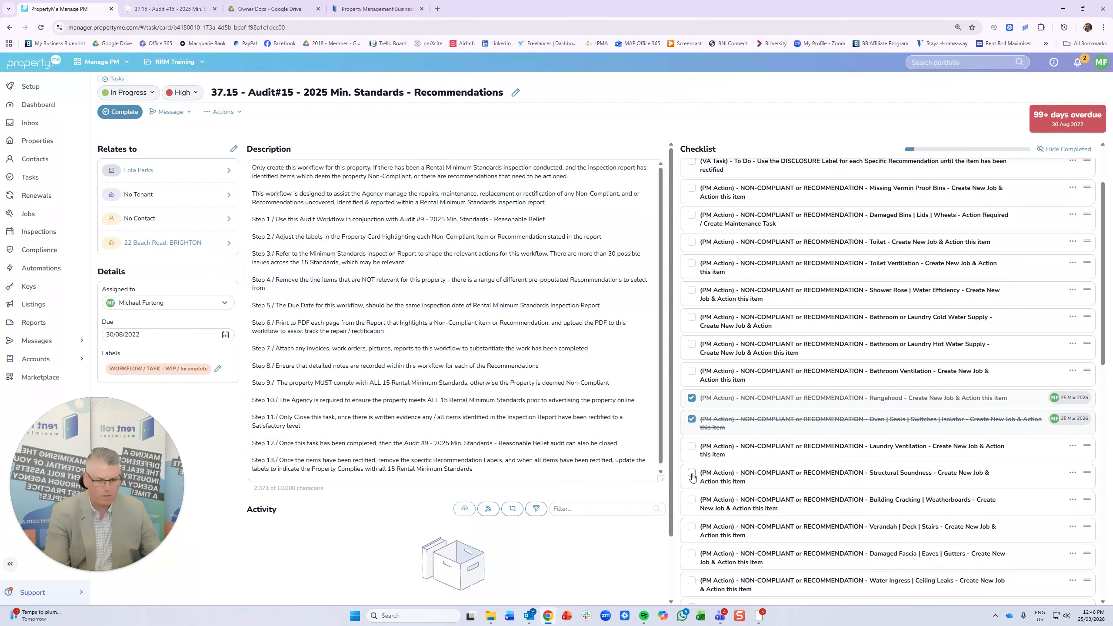
{"action": "left_click", "coordinate": [691, 501]}
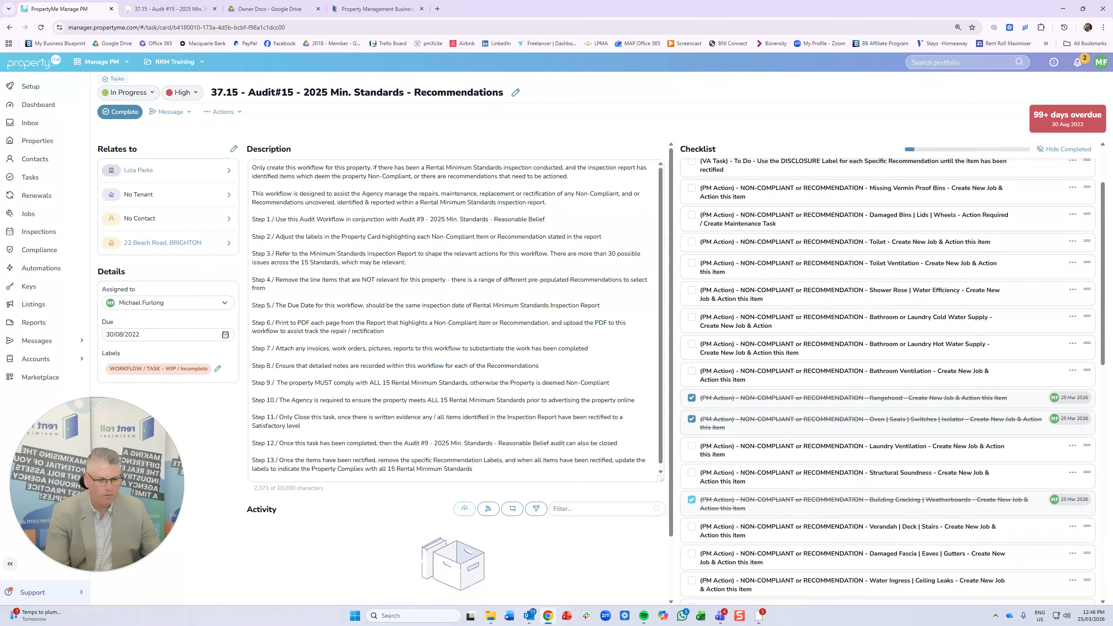
{"action": "left_click", "coordinate": [691, 527]}
{"action": "left_click", "coordinate": [691, 548]}
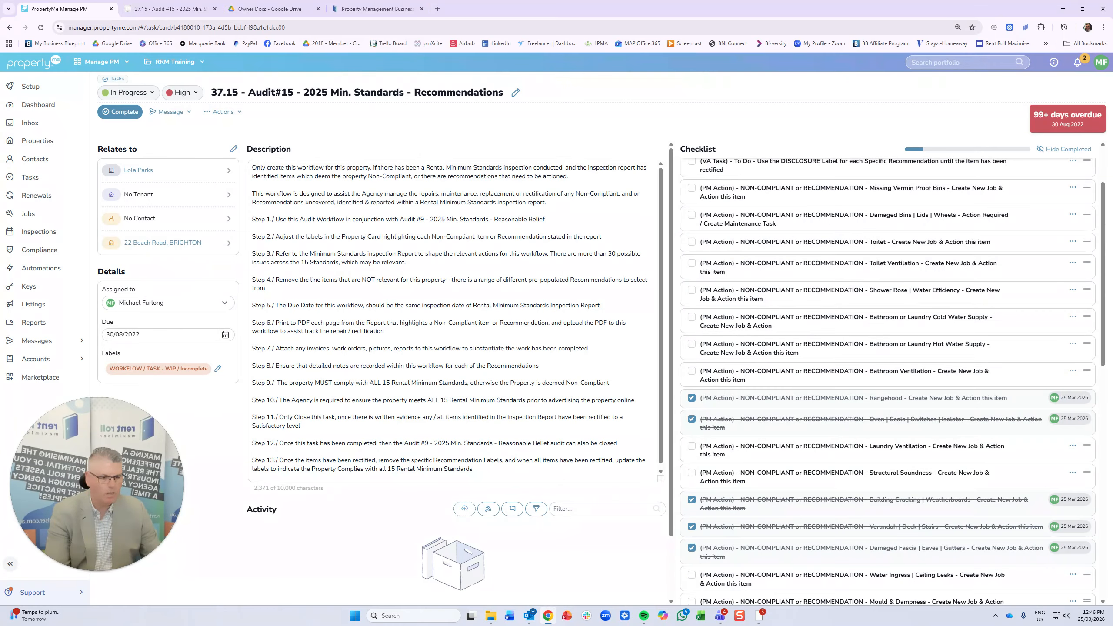
Clear the completed marks from the Rangehood, Oven, Building Cracking, Verandah and Damaged Fascia checklist items.
{"action": "left_click", "coordinate": [692, 399]}
{"action": "left_click", "coordinate": [692, 419]}
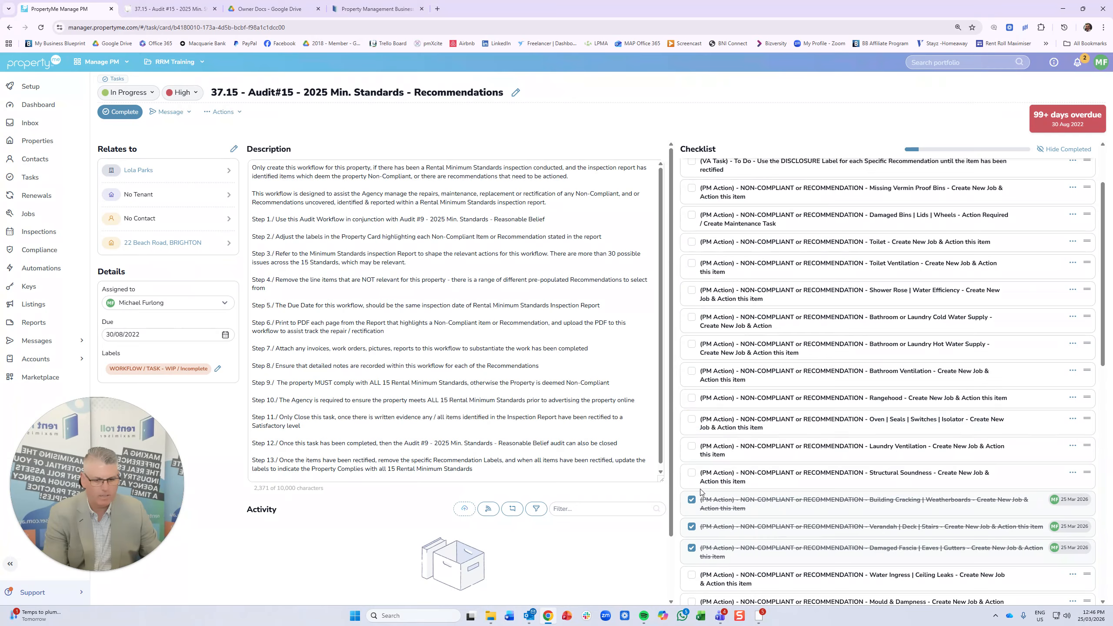
{"action": "left_click", "coordinate": [692, 501]}
{"action": "left_click", "coordinate": [692, 526]}
{"action": "left_click", "coordinate": [691, 553]}
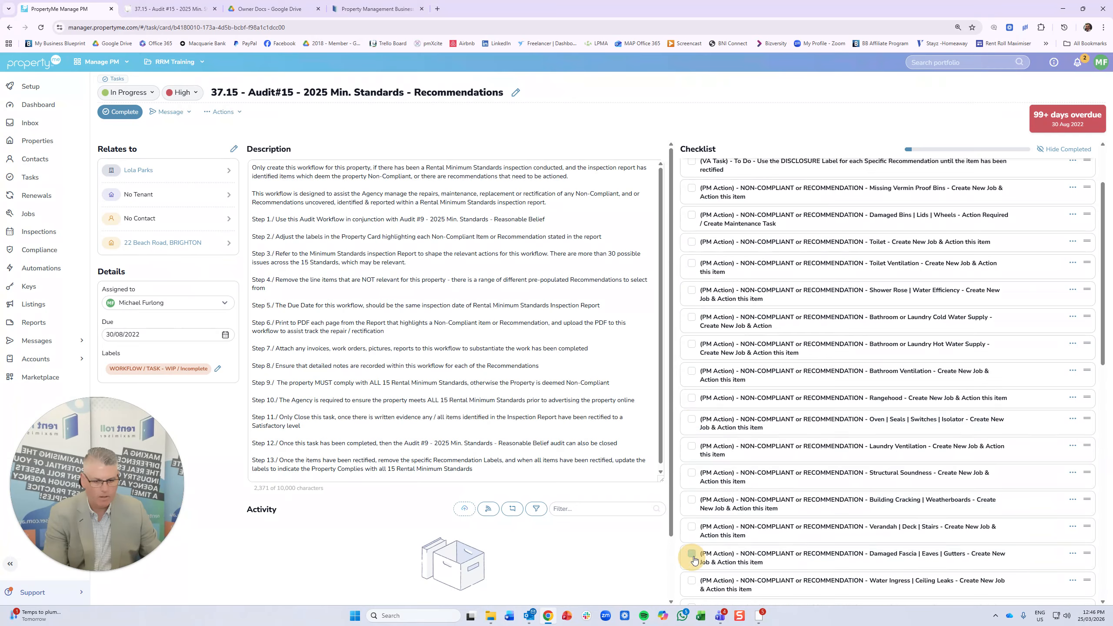
Delete the Rangehood and Oven | Seals | Switches | Isolator items from the checklist.
{"action": "left_click", "coordinate": [1072, 398]}
{"action": "left_click", "coordinate": [1068, 399]}
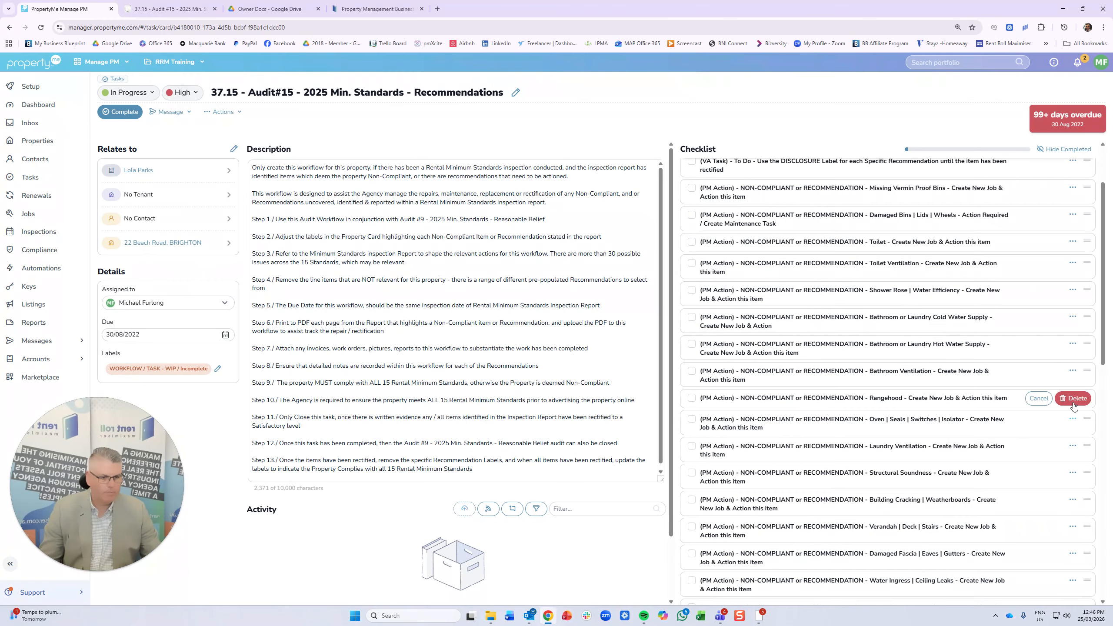
{"action": "left_click", "coordinate": [1073, 400]}
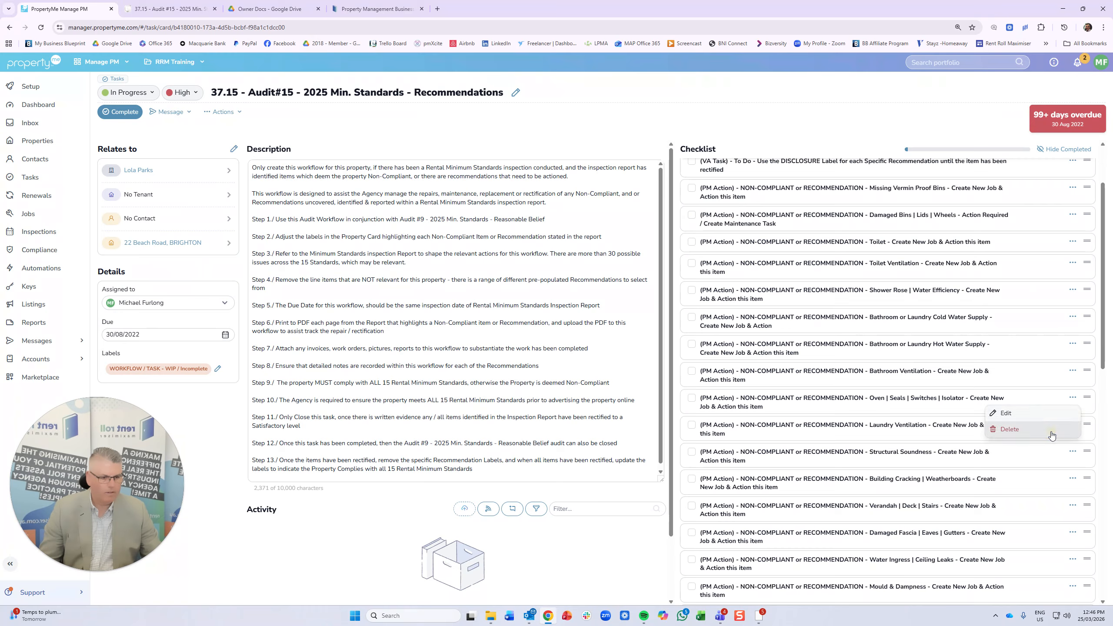
{"action": "left_click", "coordinate": [1035, 432]}
{"action": "left_click", "coordinate": [1072, 398]}
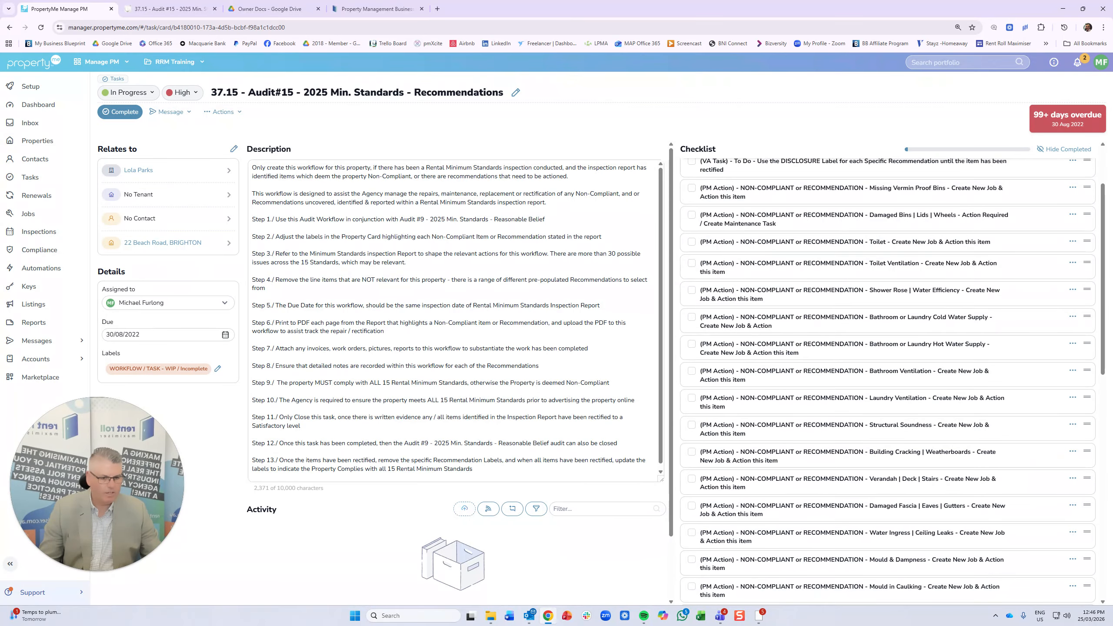
Delete the Verandah | Deck | Stairs item from the checklist and return to the start of the list.
{"action": "scroll", "coordinate": [1031, 461], "scroll_direction": "down", "scroll_amount": 1}
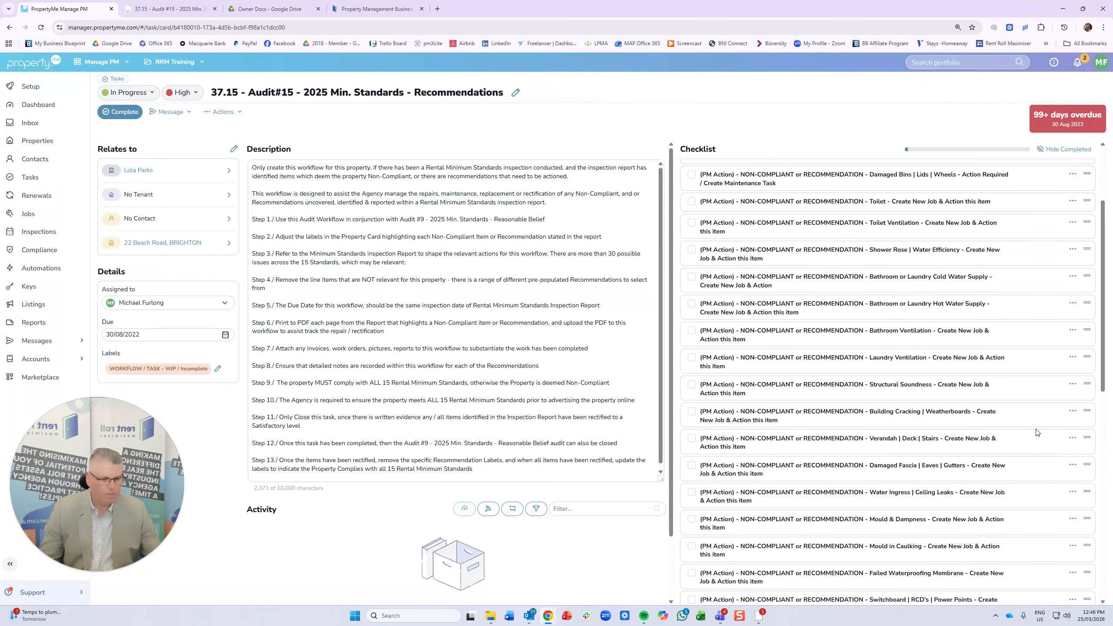
{"action": "left_click", "coordinate": [1073, 435]}
{"action": "left_click", "coordinate": [1021, 466]}
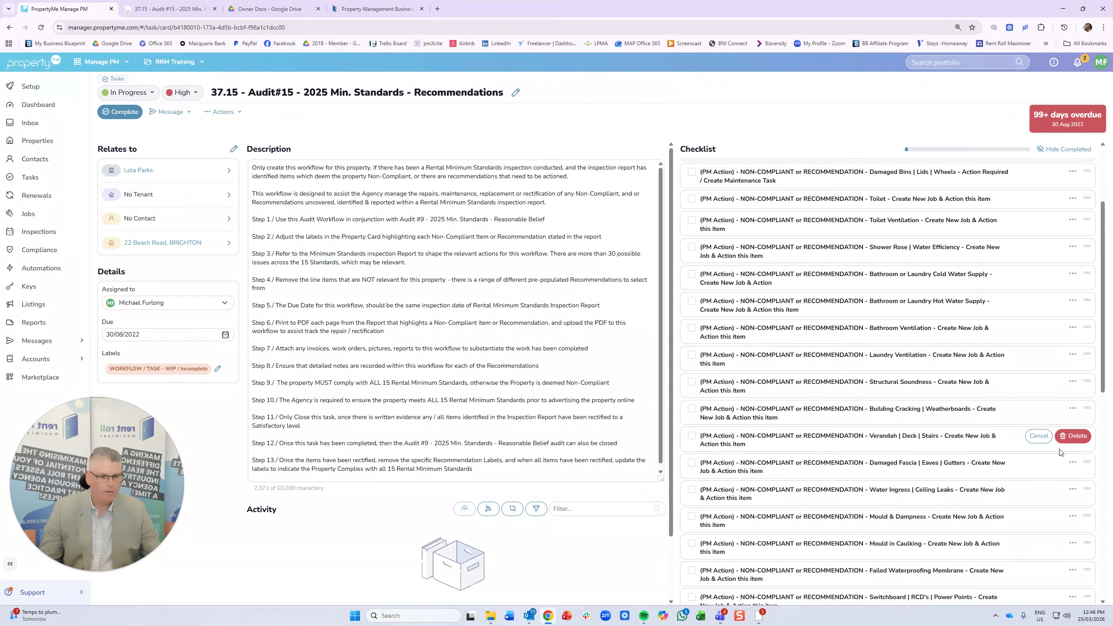
{"action": "left_click", "coordinate": [1072, 435]}
{"action": "scroll", "coordinate": [963, 301], "scroll_direction": "up", "scroll_amount": 3}
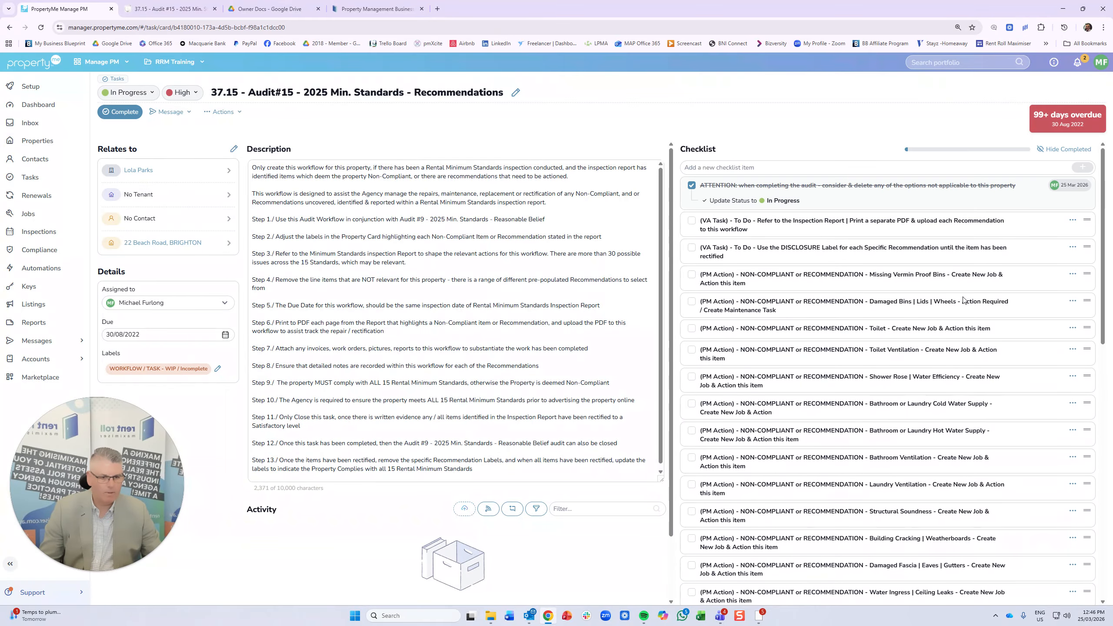
Delete the Missing Vermin Proof Bins and Damaged Bins | Lids | Wheels items from the checklist.
{"action": "left_click", "coordinate": [1073, 274]}
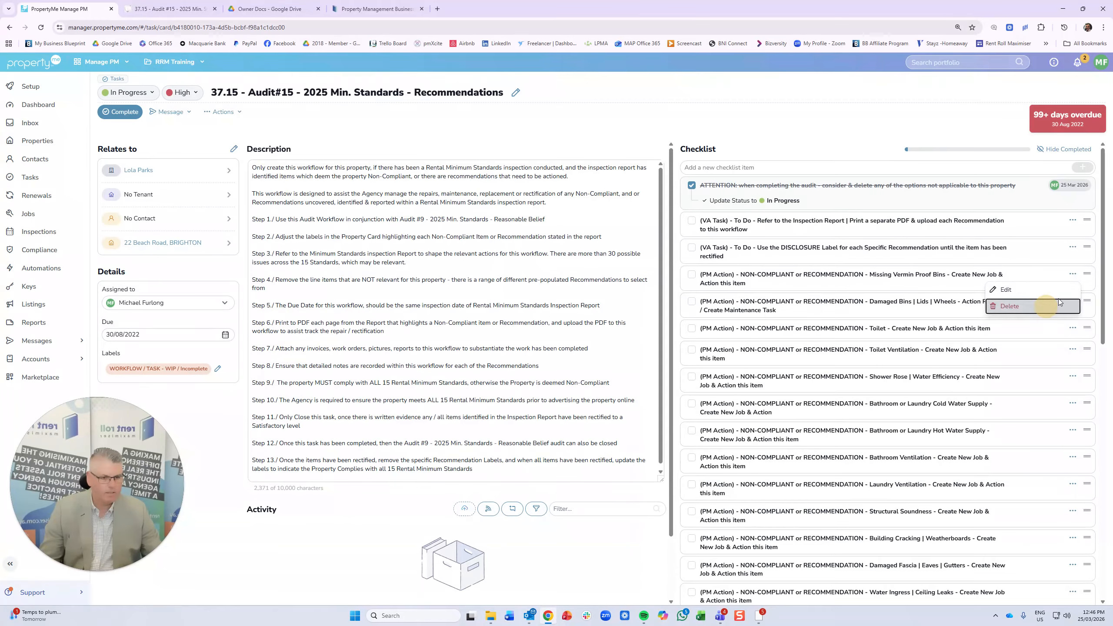
{"action": "left_click", "coordinate": [1059, 303]}
{"action": "left_click", "coordinate": [1069, 277]}
{"action": "left_click", "coordinate": [1072, 275]}
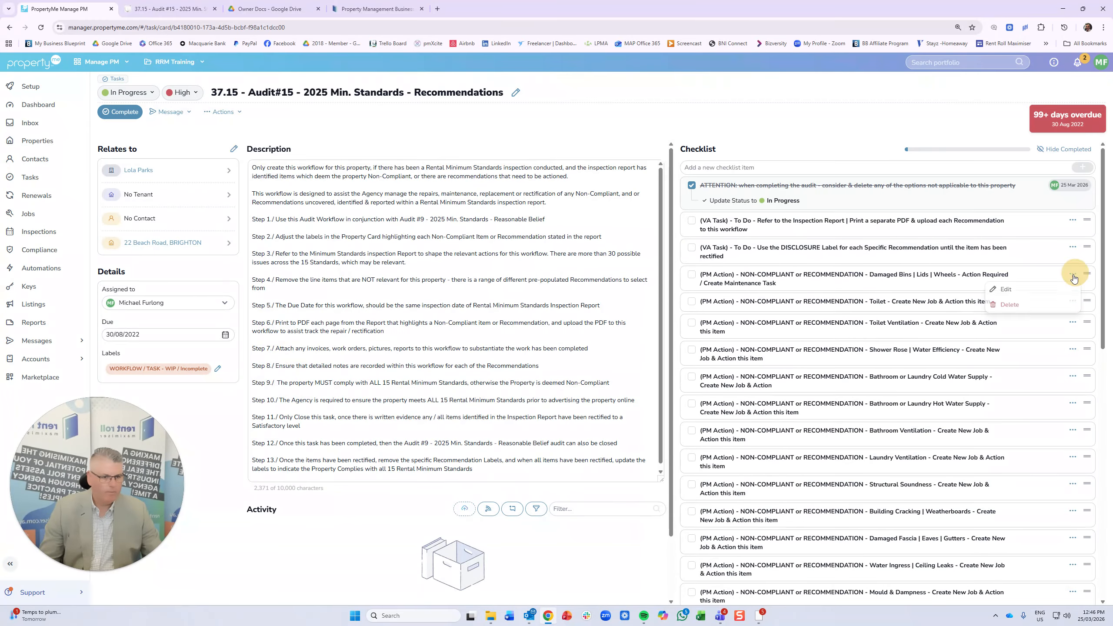
{"action": "left_click", "coordinate": [1057, 305]}
{"action": "left_click", "coordinate": [1072, 274]}
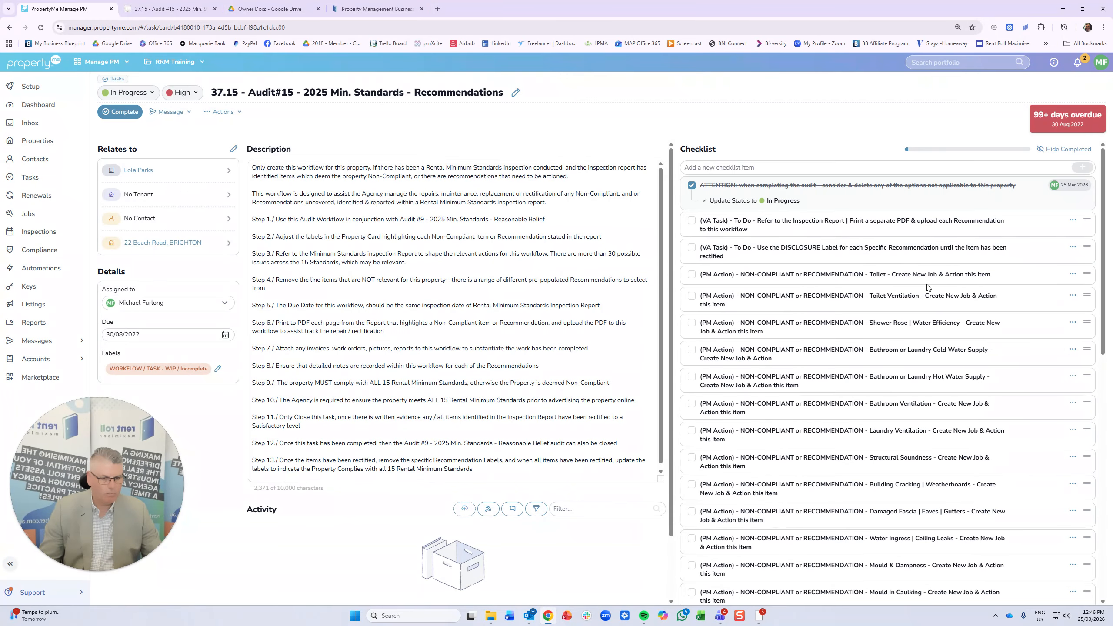
Delete the Toilet and Toilet Ventilation recommendation items from the checklist.
{"action": "left_click", "coordinate": [1073, 274]}
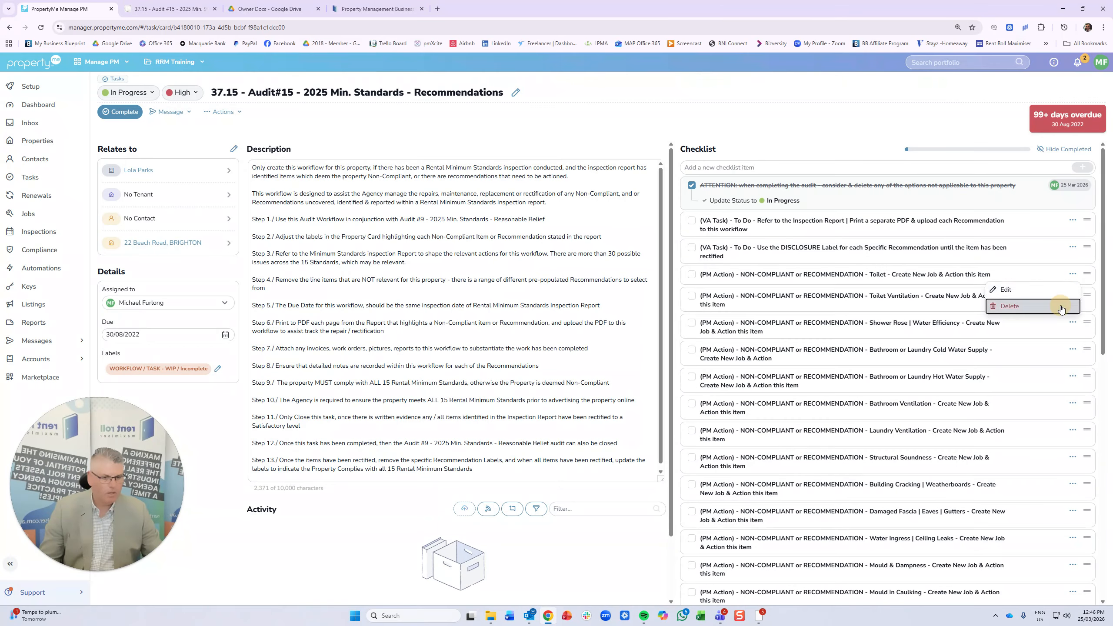
{"action": "left_click", "coordinate": [1058, 304]}
{"action": "left_click", "coordinate": [1073, 274]}
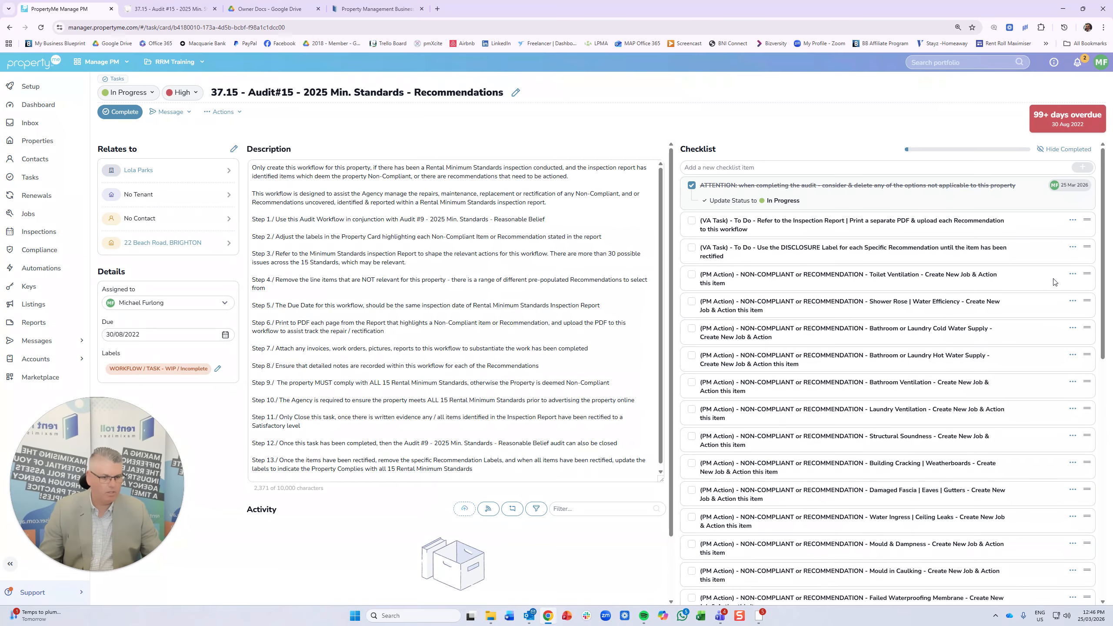
{"action": "left_click", "coordinate": [1073, 274]}
{"action": "left_click", "coordinate": [1057, 307]}
{"action": "left_click", "coordinate": [1076, 275]}
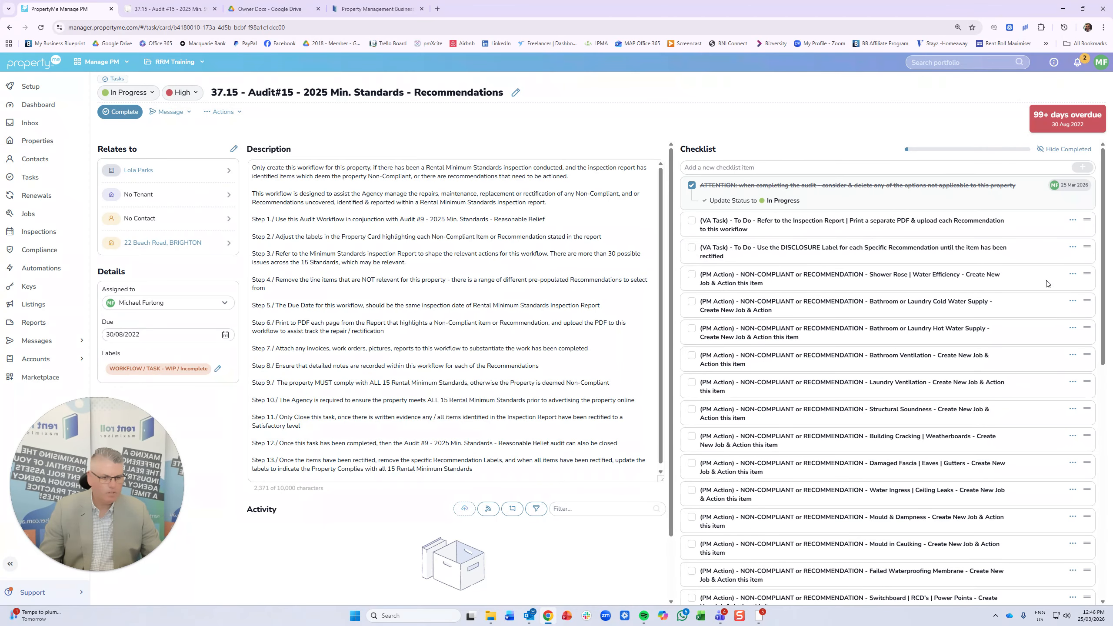
Delete the Shower Rose | Water Efficiency item and the Bathroom or Laundry Cold and Hot Water Supply items from the checklist.
{"action": "left_click", "coordinate": [1073, 275]}
{"action": "left_click", "coordinate": [1056, 307]}
{"action": "left_click", "coordinate": [1072, 276]}
{"action": "left_click", "coordinate": [1073, 274]}
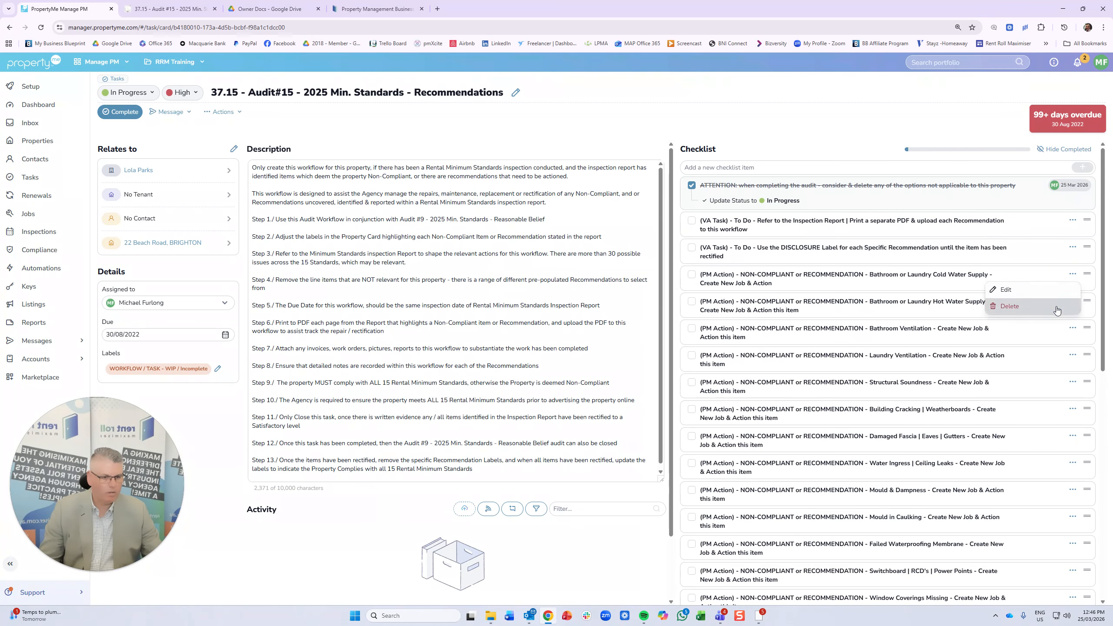
{"action": "left_click", "coordinate": [1057, 306]}
{"action": "left_click", "coordinate": [1071, 276]}
{"action": "left_click", "coordinate": [1073, 275]}
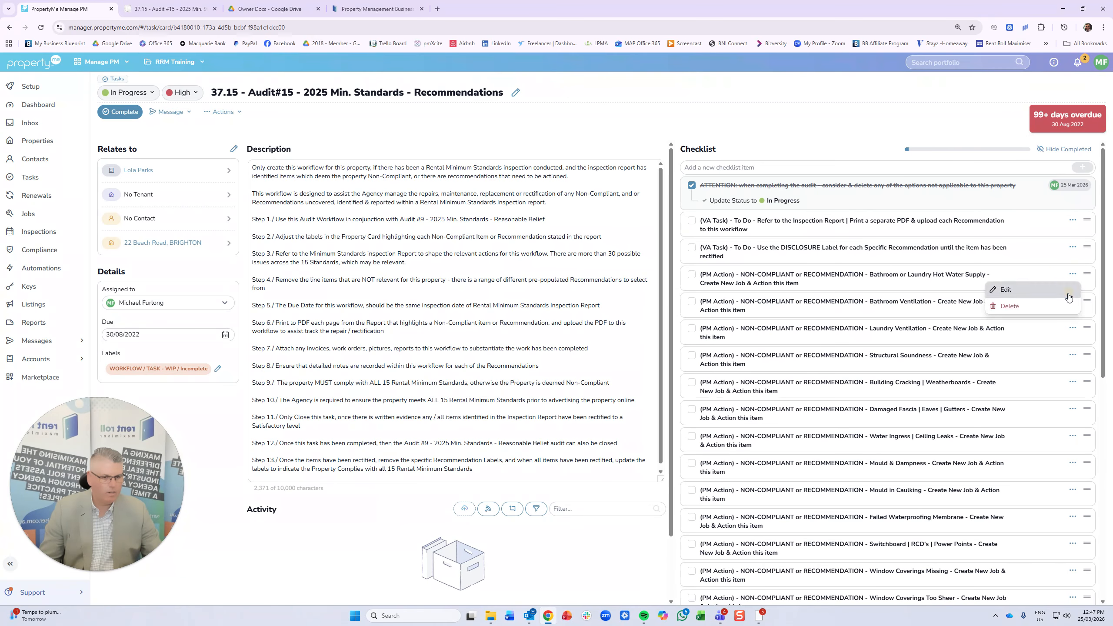
{"action": "left_click", "coordinate": [1057, 306]}
{"action": "left_click", "coordinate": [1072, 276]}
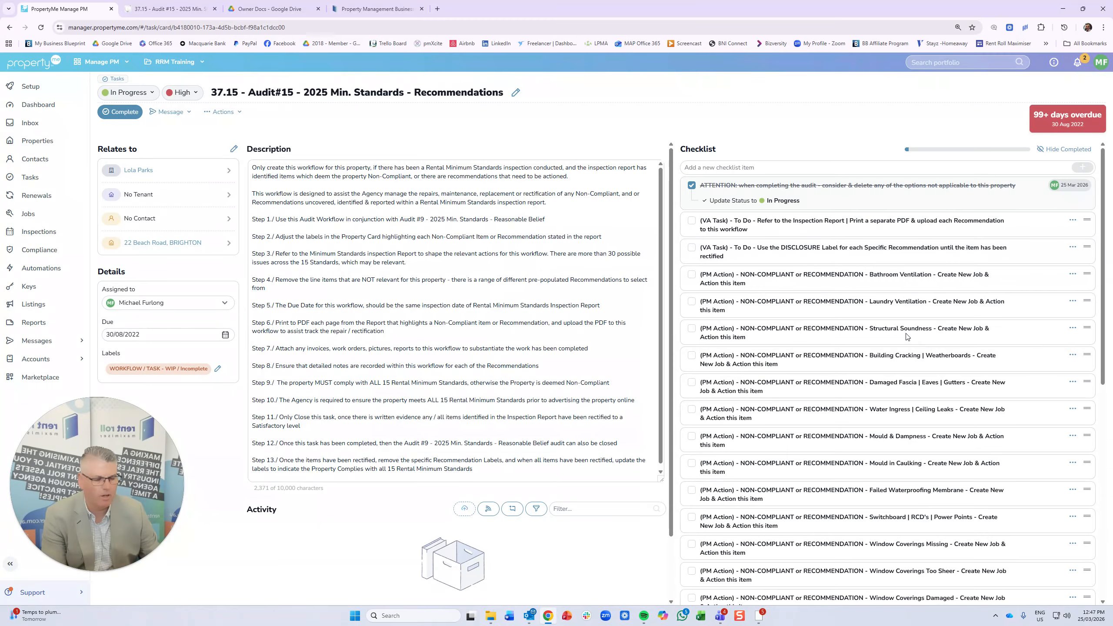
Delete the Building Cracking | Weatherboards and Damaged Fascia | Eaves | Gutters items from the checklist.
{"action": "scroll", "coordinate": [969, 336], "scroll_direction": "down", "scroll_amount": 1}
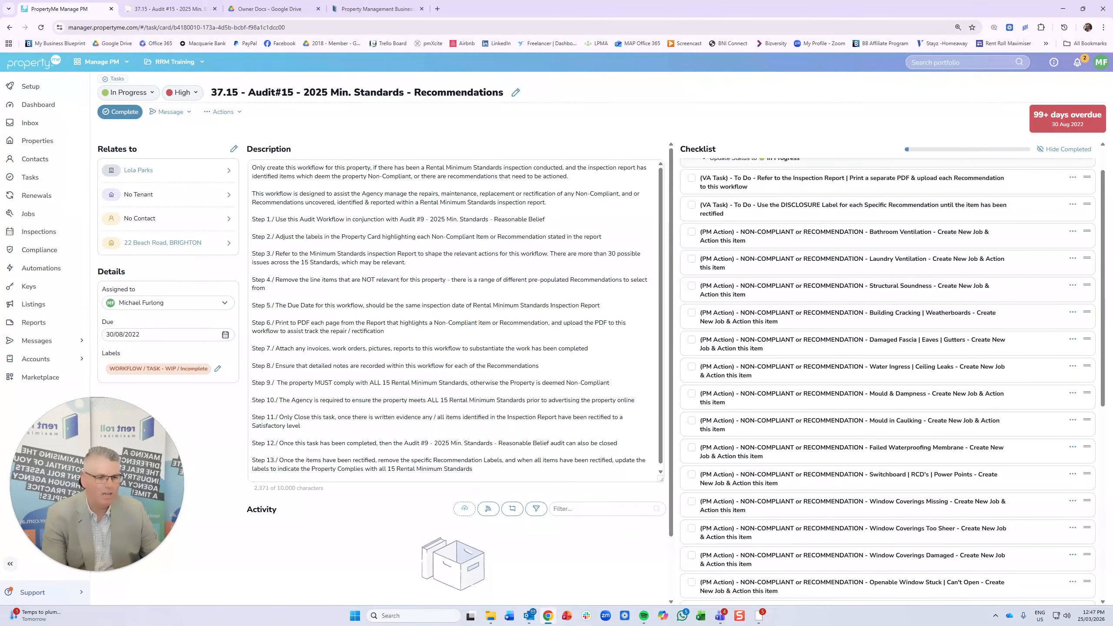
{"action": "left_click", "coordinate": [1072, 312]}
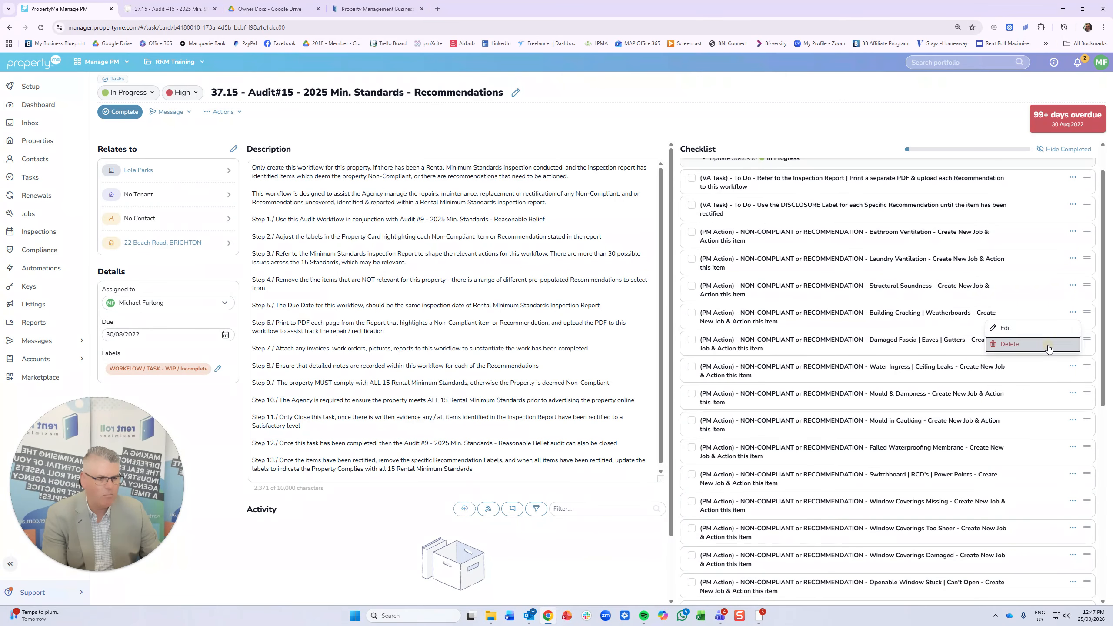
{"action": "left_click", "coordinate": [1048, 344]}
{"action": "left_click", "coordinate": [1073, 313]}
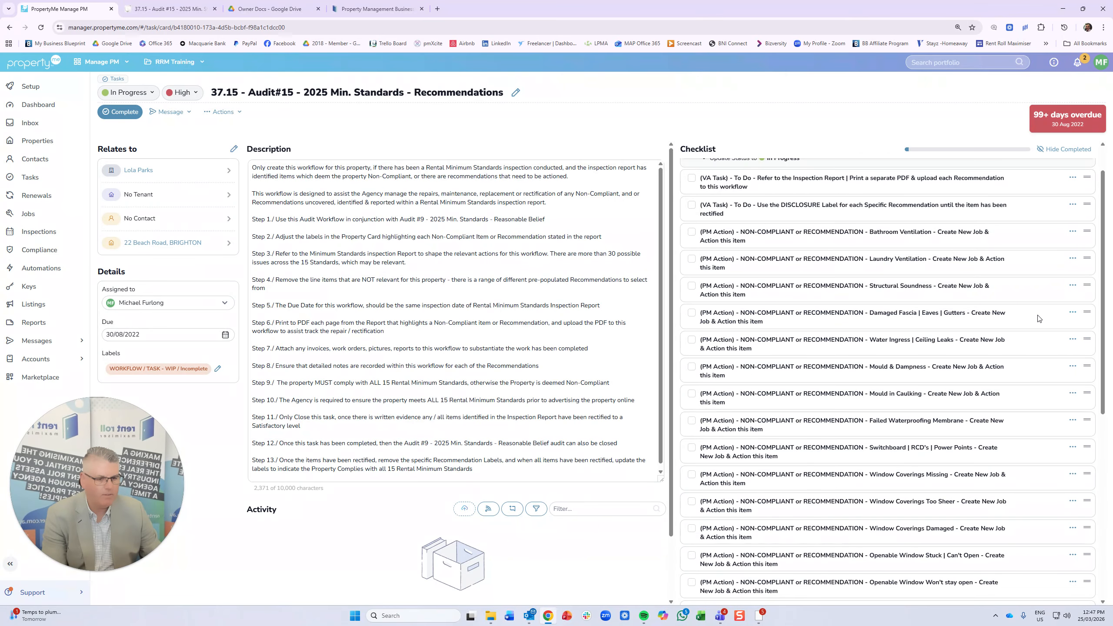
{"action": "left_click", "coordinate": [1072, 313]}
{"action": "left_click", "coordinate": [1048, 345]}
{"action": "left_click", "coordinate": [1074, 313]}
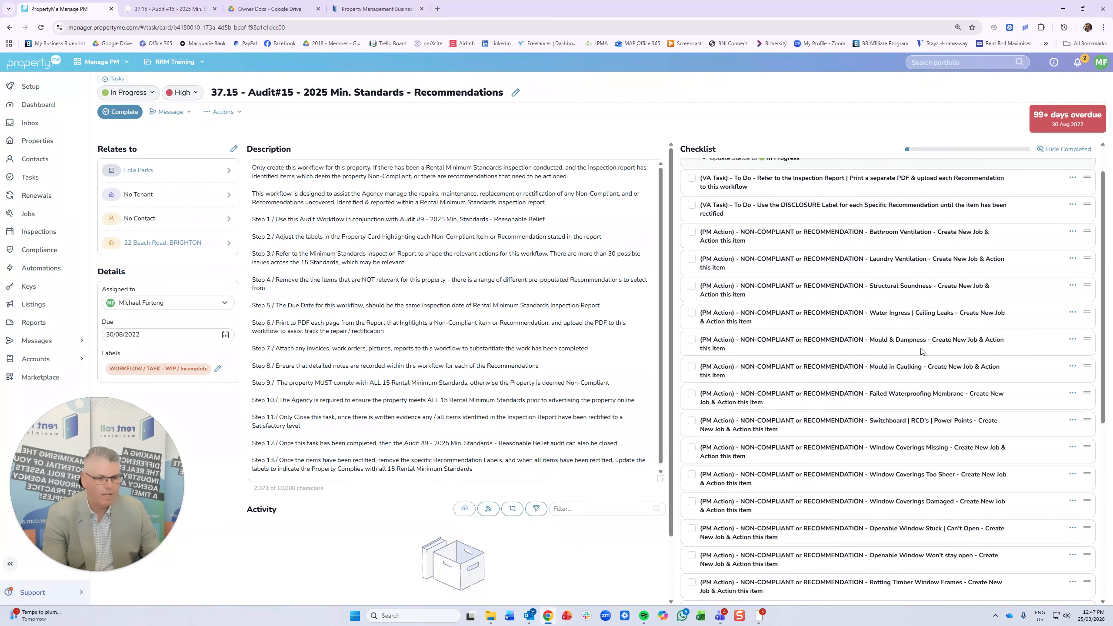
Delete the Mould in Caulking and Failed Waterproofing Membrane items from the checklist.
{"action": "scroll", "coordinate": [882, 350], "scroll_direction": "down", "scroll_amount": 1}
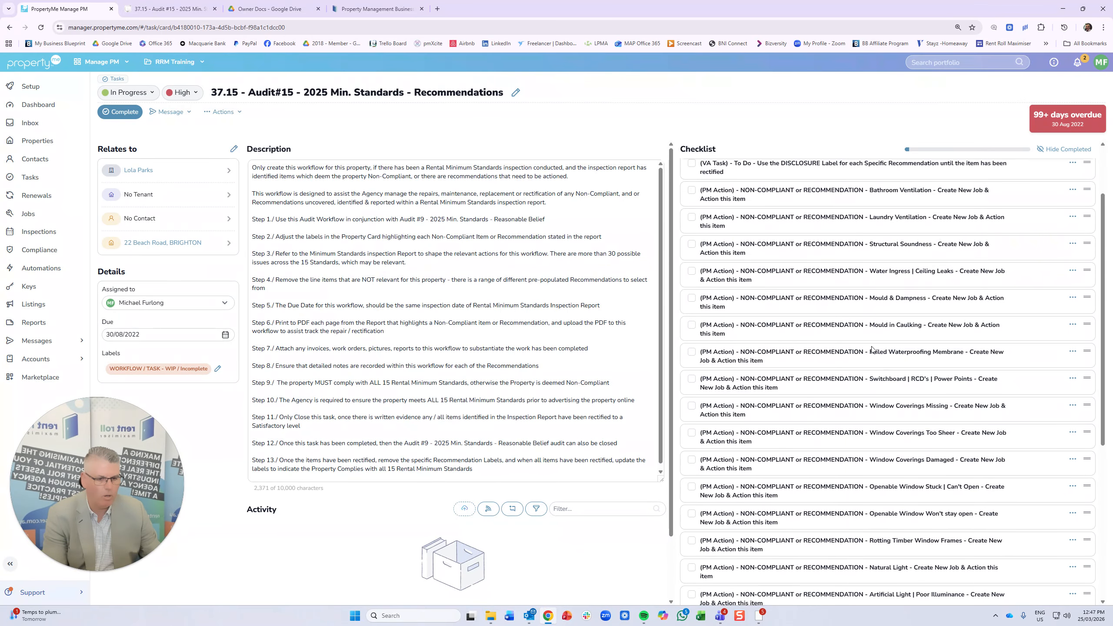
{"action": "left_click", "coordinate": [1074, 325]}
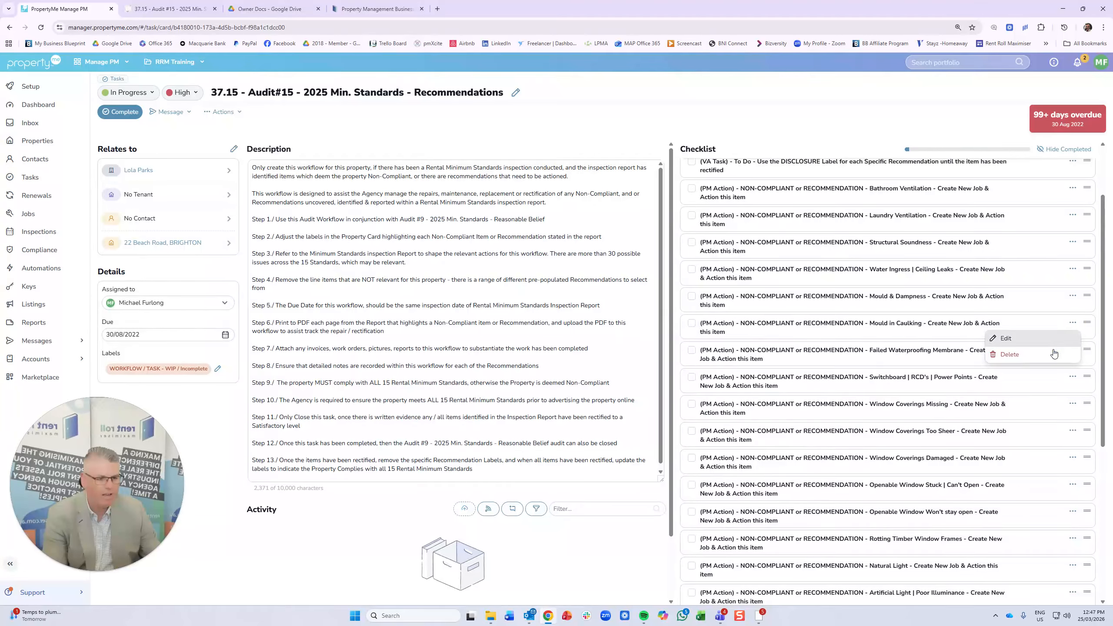
{"action": "left_click", "coordinate": [1052, 353]}
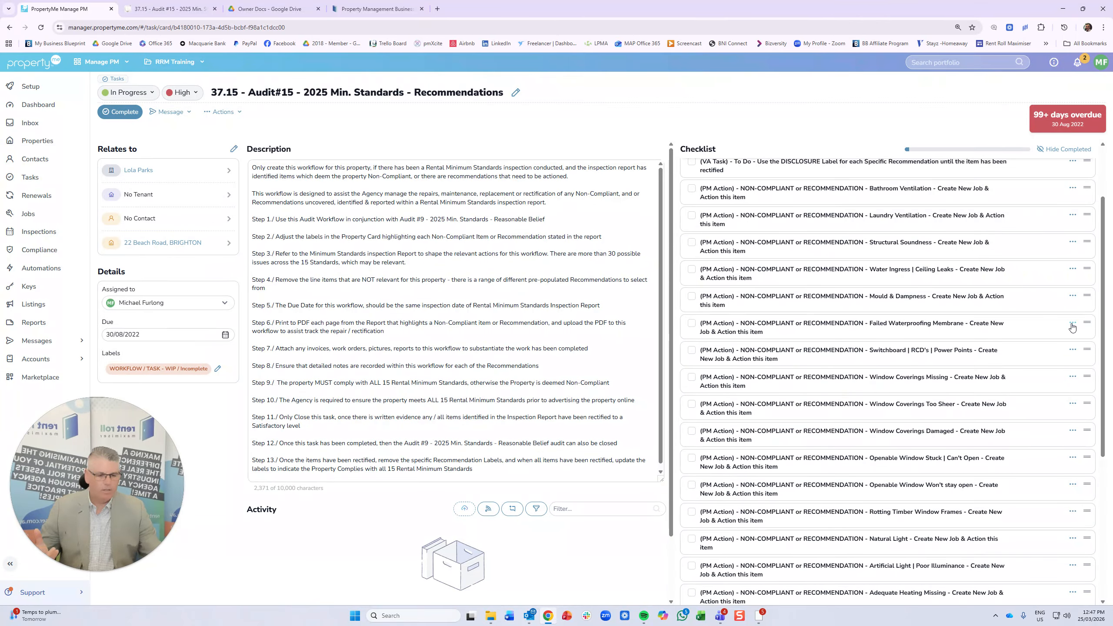
{"action": "left_click", "coordinate": [1072, 325]}
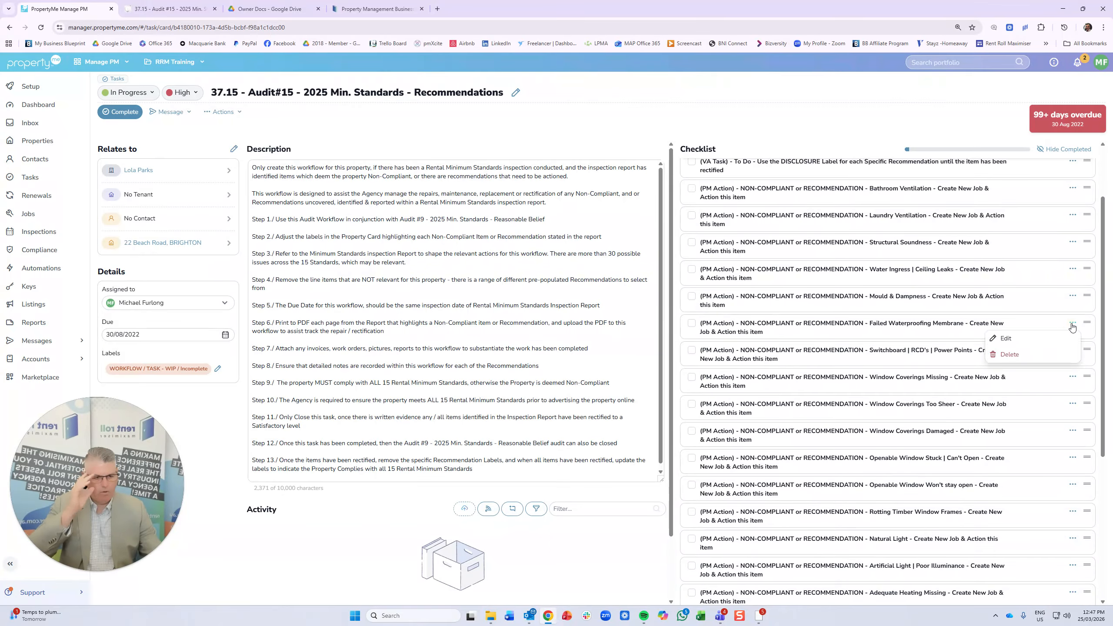
{"action": "left_click", "coordinate": [1040, 357]}
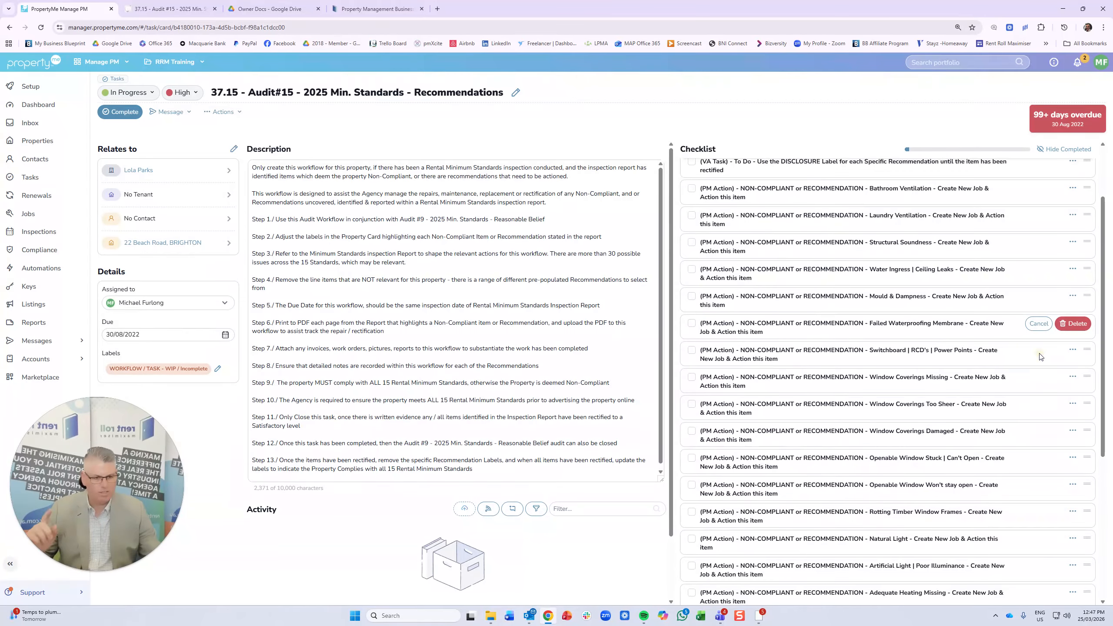
{"action": "left_click", "coordinate": [1074, 324]}
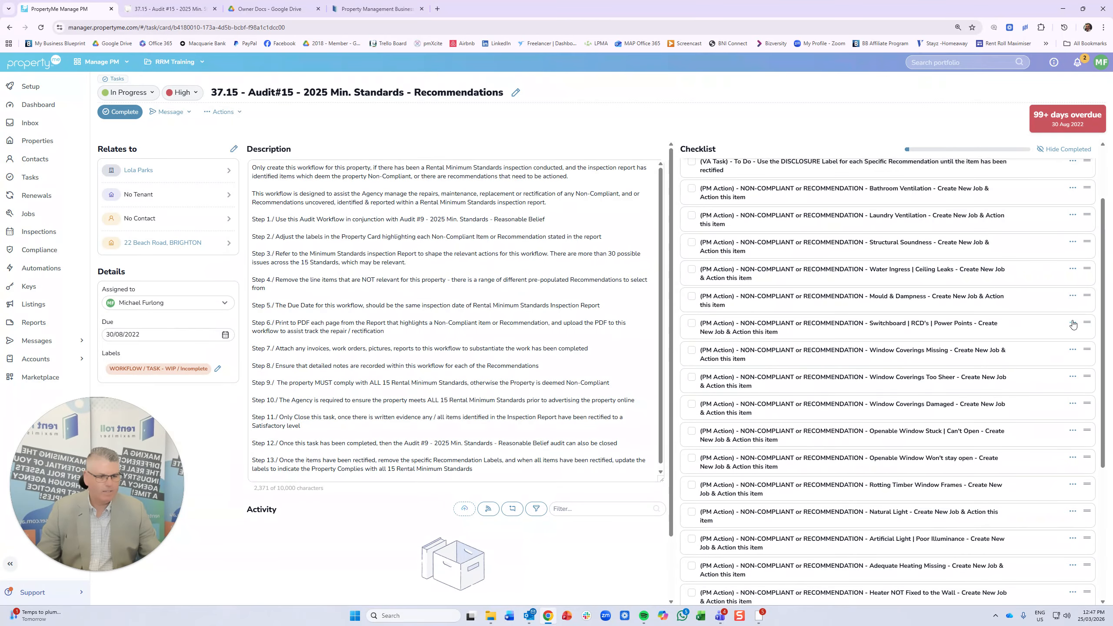
Delete the Switchboard | RCD's | Power Points item from the checklist.
{"action": "left_click", "coordinate": [1073, 324]}
{"action": "left_click", "coordinate": [1034, 357]}
{"action": "left_click", "coordinate": [1073, 324]}
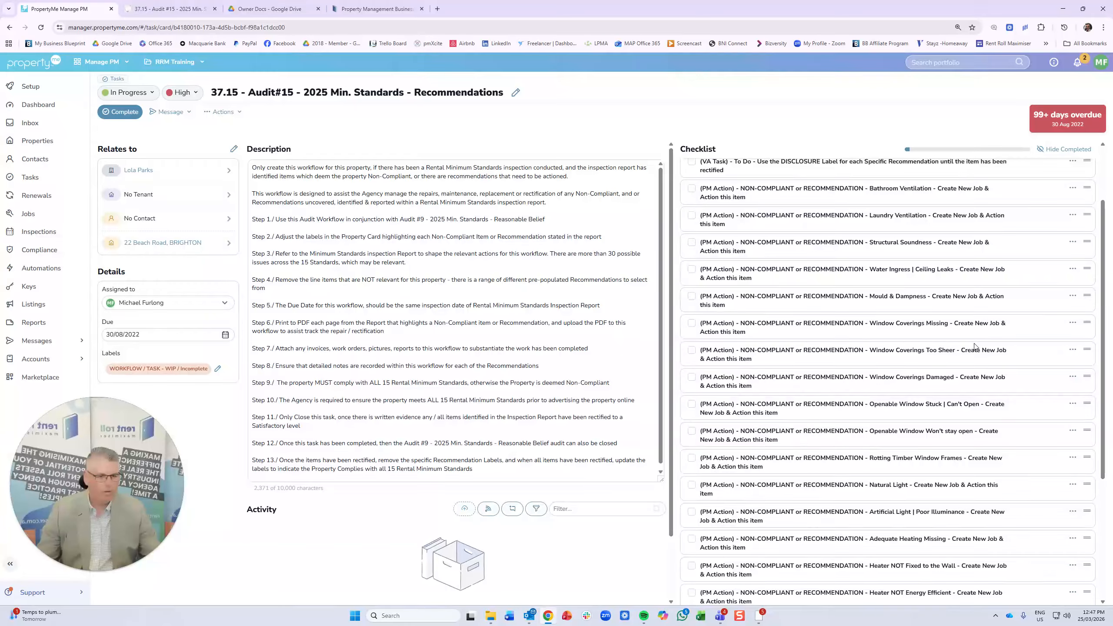
Delete the Window Coverings Missing, Window Coverings Too Sheer and Window Coverings Damaged items from the checklist.
{"action": "left_click", "coordinate": [1073, 323]}
{"action": "left_click", "coordinate": [1035, 357]}
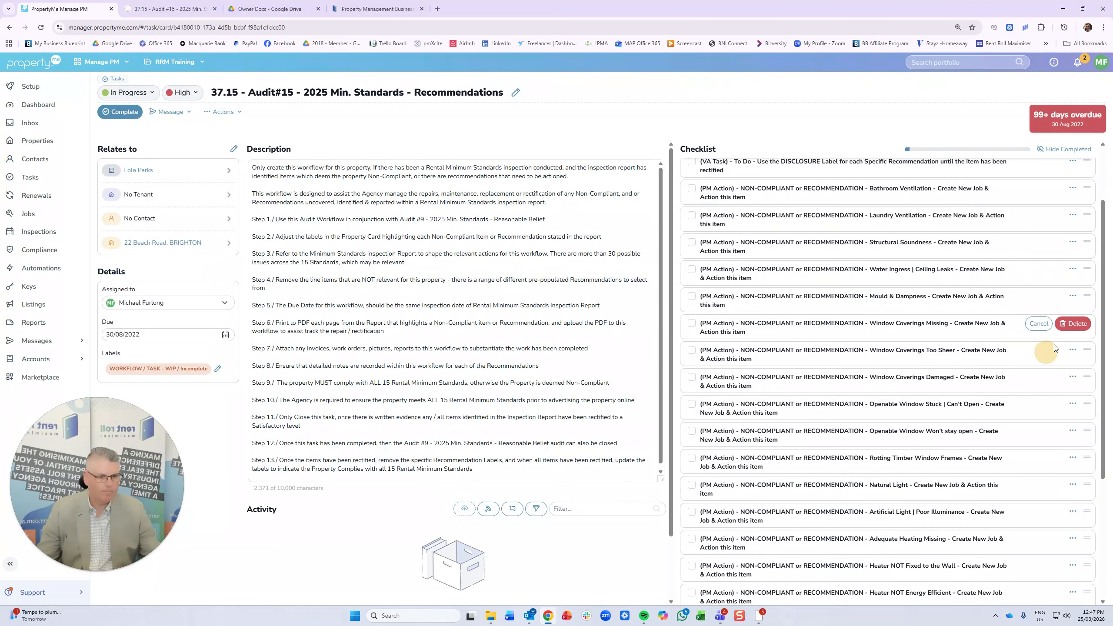
{"action": "left_click", "coordinate": [1074, 324]}
{"action": "left_click", "coordinate": [1072, 323]}
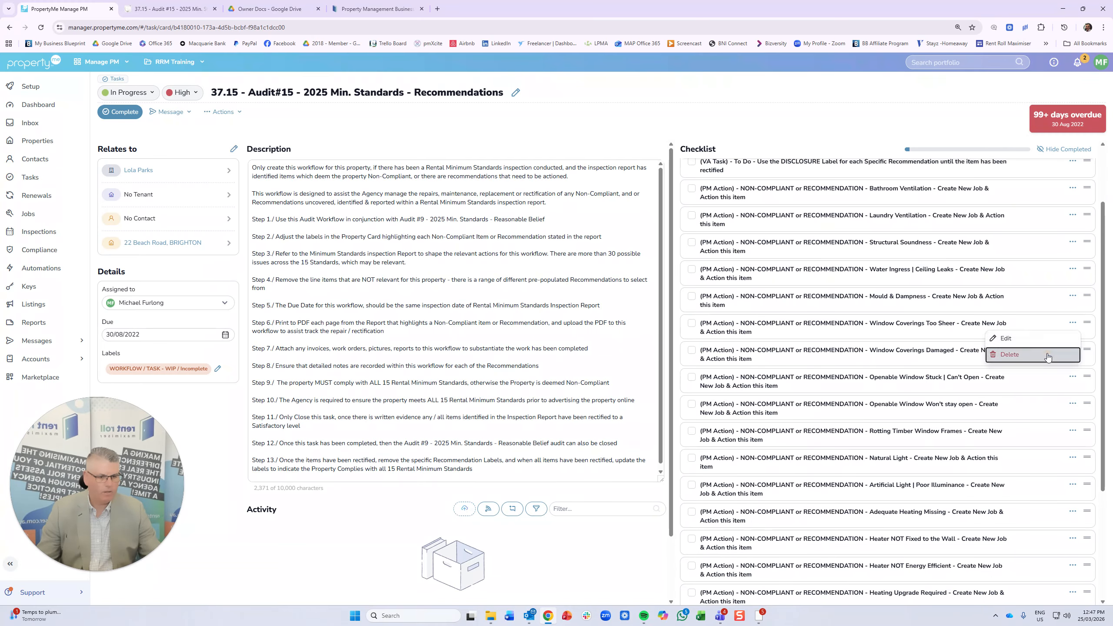
{"action": "left_click", "coordinate": [1035, 357]}
{"action": "left_click", "coordinate": [1074, 324]}
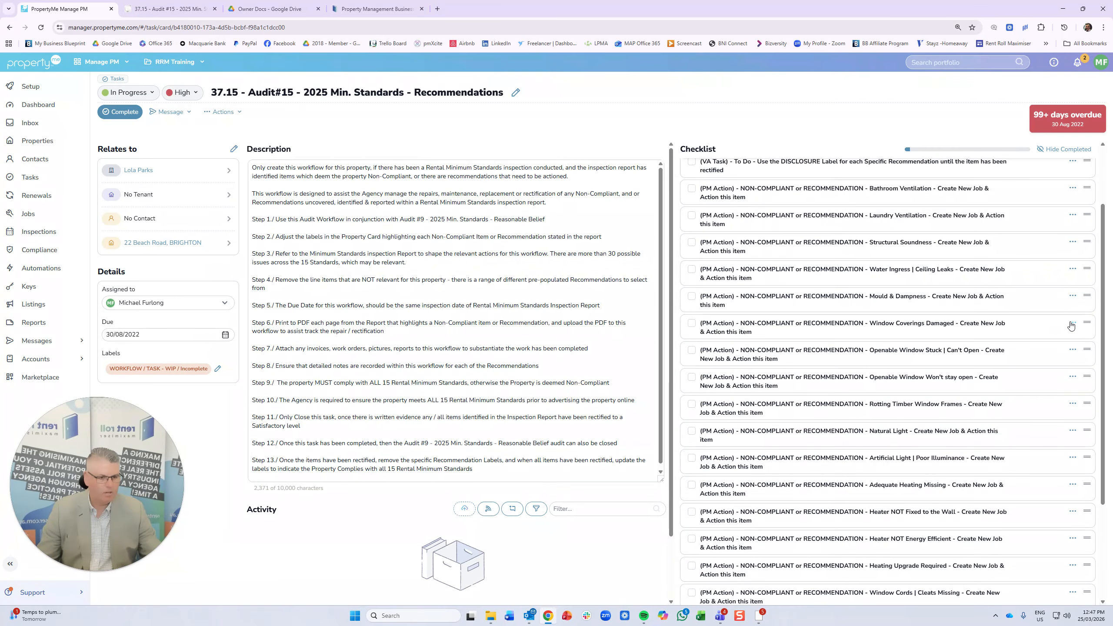
{"action": "left_click", "coordinate": [1073, 323]}
{"action": "left_click", "coordinate": [1034, 357]}
{"action": "left_click", "coordinate": [1073, 324]}
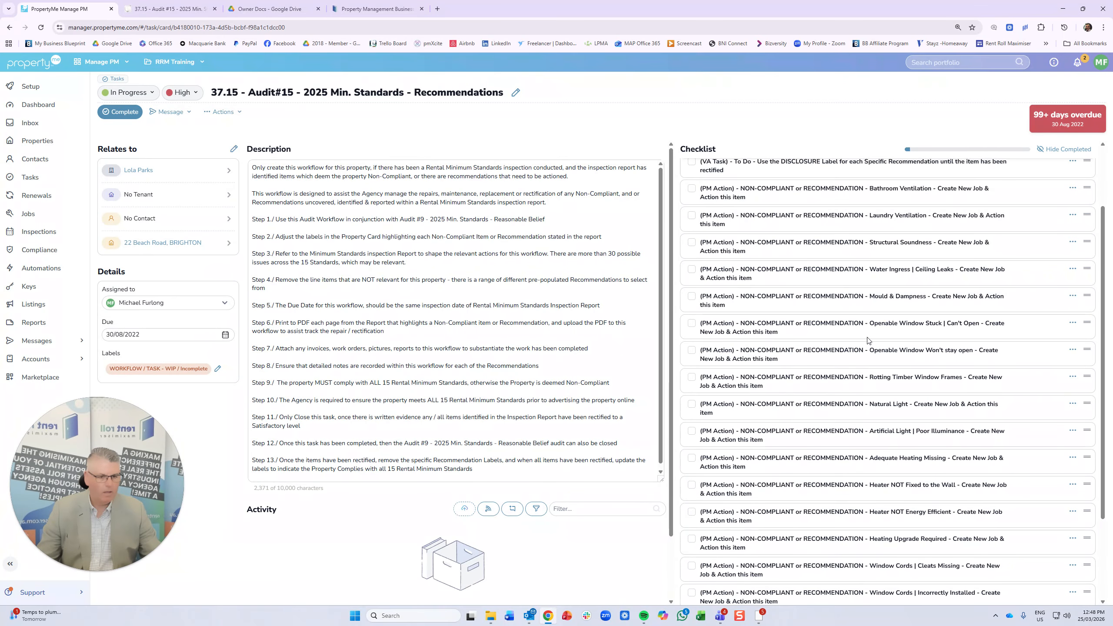
Delete the Openable Window Stuck | Can't Open and Openable Window Won't stay open items, keeping Rotting Timber Window Frames.
{"action": "left_click", "coordinate": [1071, 324]}
{"action": "left_click", "coordinate": [1042, 351]}
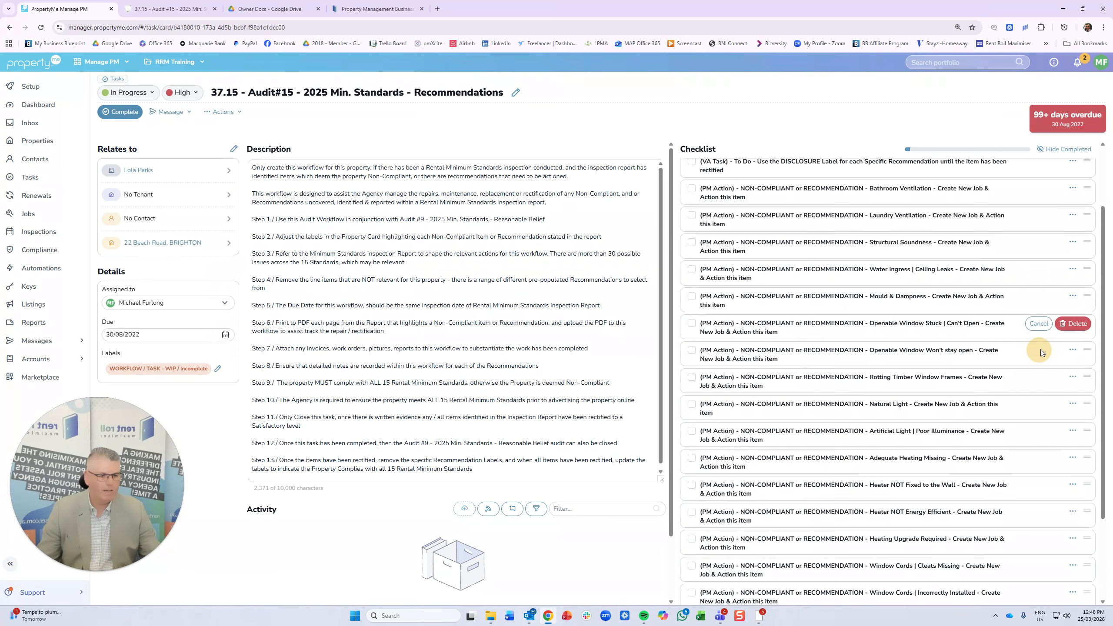
{"action": "left_click", "coordinate": [1072, 324]}
{"action": "left_click", "coordinate": [1073, 325]}
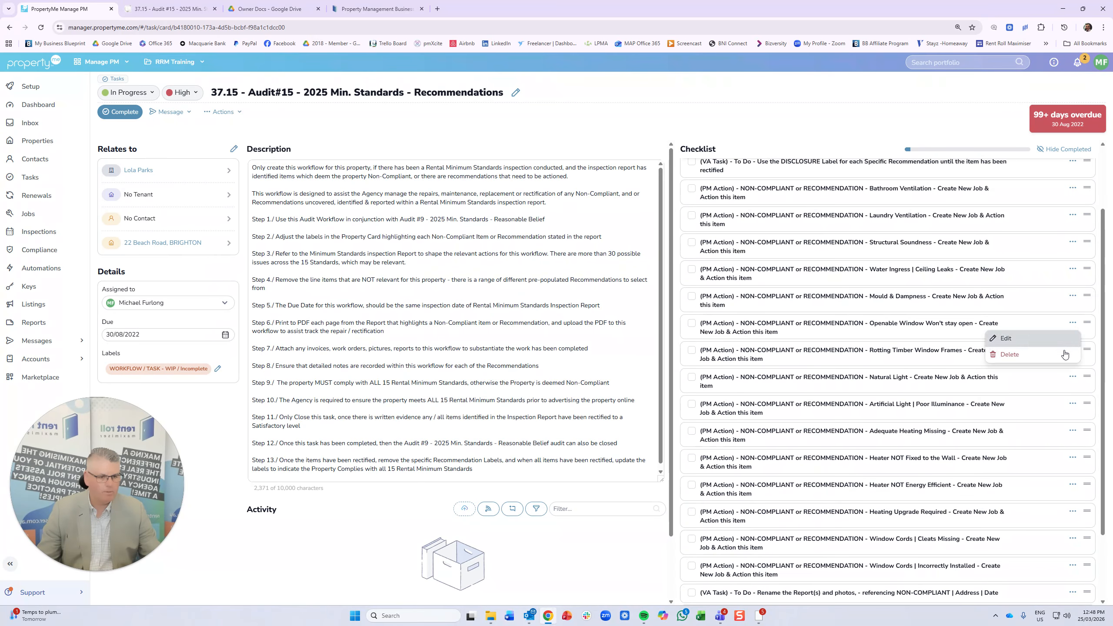
{"action": "left_click", "coordinate": [1065, 356]}
{"action": "left_click", "coordinate": [1073, 324]}
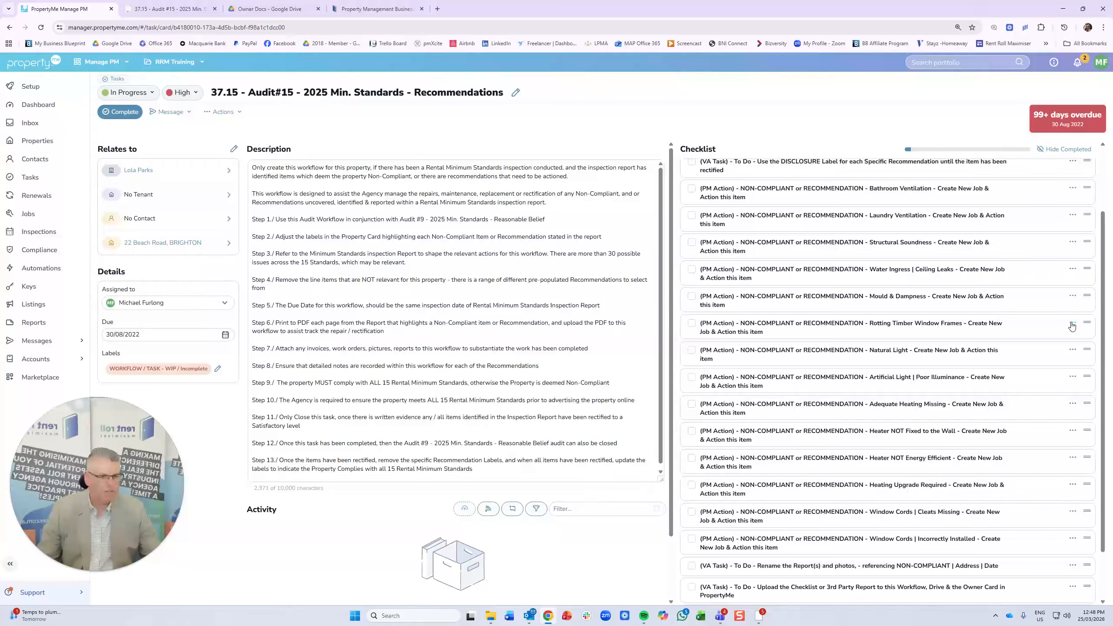
{"action": "left_click", "coordinate": [1072, 325]}
{"action": "left_click", "coordinate": [881, 327]}
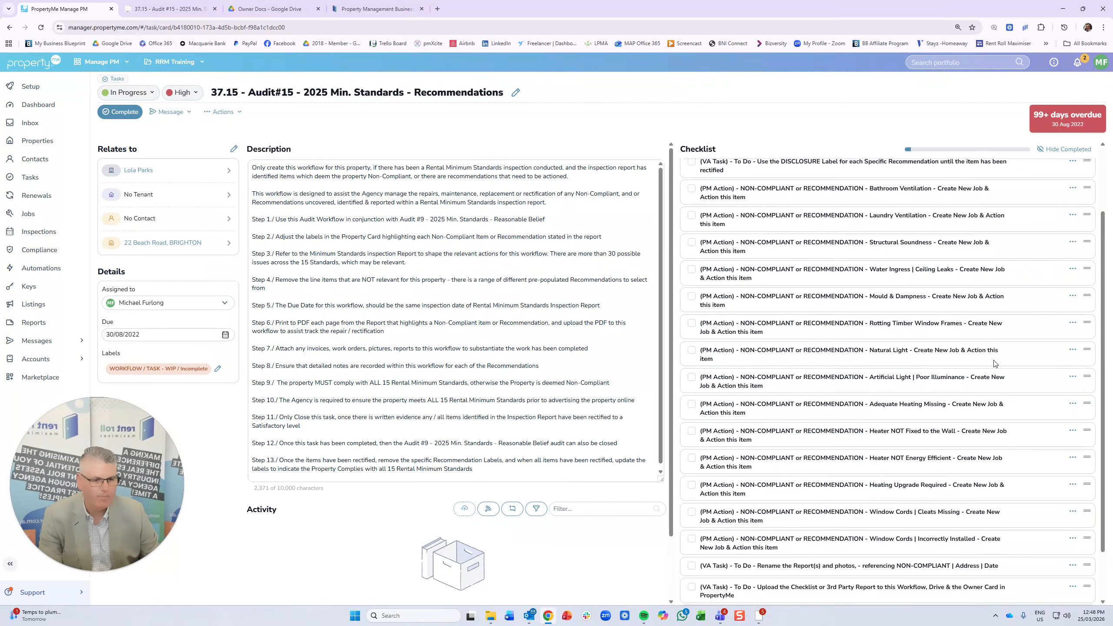
Delete the Natural Light and Artificial Light | Poor Illuminance items from the checklist.
{"action": "scroll", "coordinate": [888, 381], "scroll_direction": "down", "scroll_amount": 1}
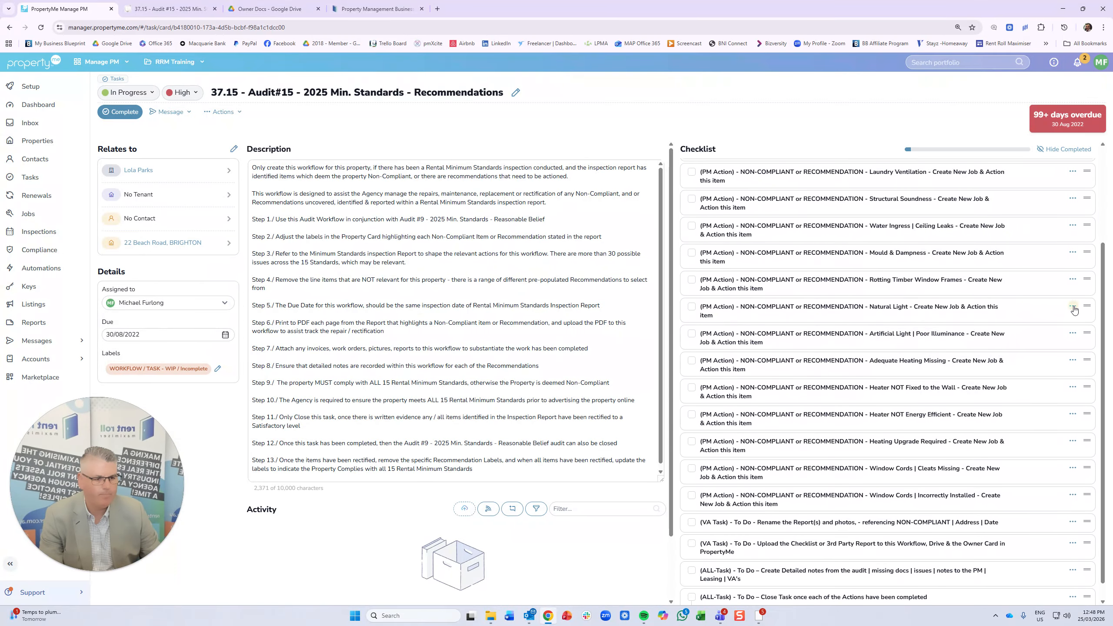
{"action": "left_click", "coordinate": [1072, 306]}
{"action": "left_click", "coordinate": [1060, 312]}
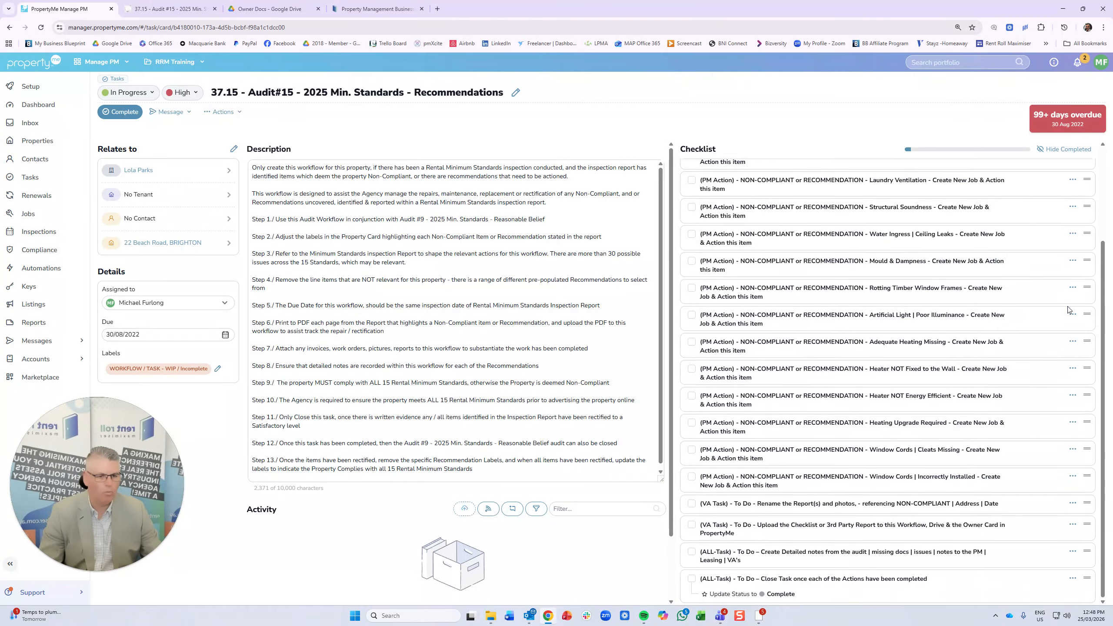
{"action": "left_click", "coordinate": [1072, 314]}
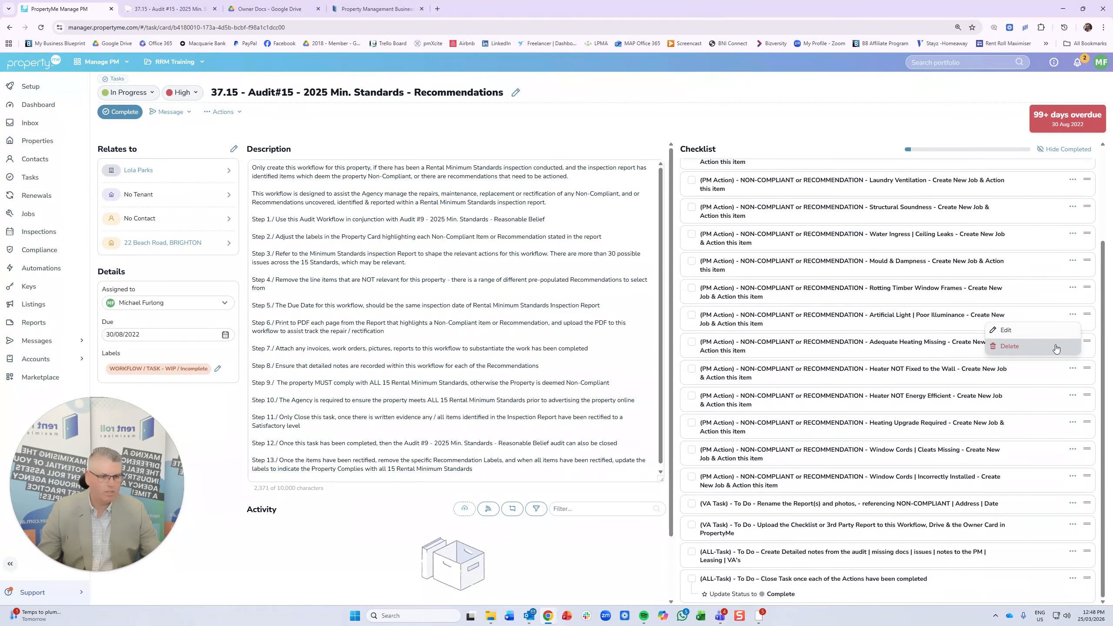
{"action": "left_click", "coordinate": [1060, 339]}
{"action": "left_click", "coordinate": [1073, 316]}
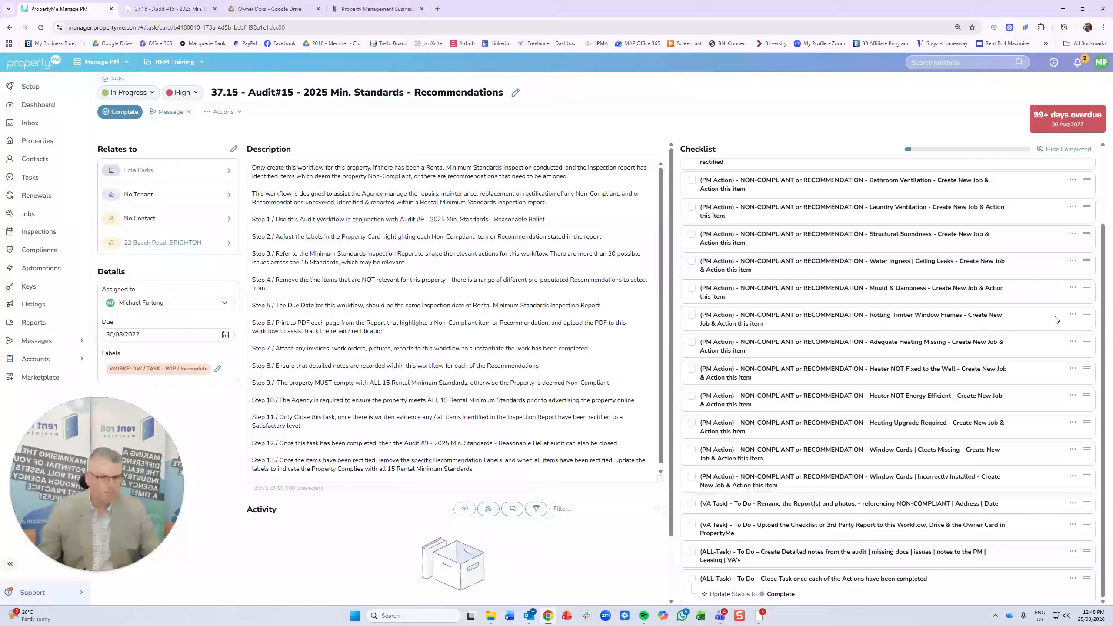
Delete the Adequate Heating Missing and Heater NOT Fixed to the Wall items from the checklist.
{"action": "left_click", "coordinate": [1073, 343]}
{"action": "left_click", "coordinate": [1060, 367]}
{"action": "left_click", "coordinate": [1073, 344]}
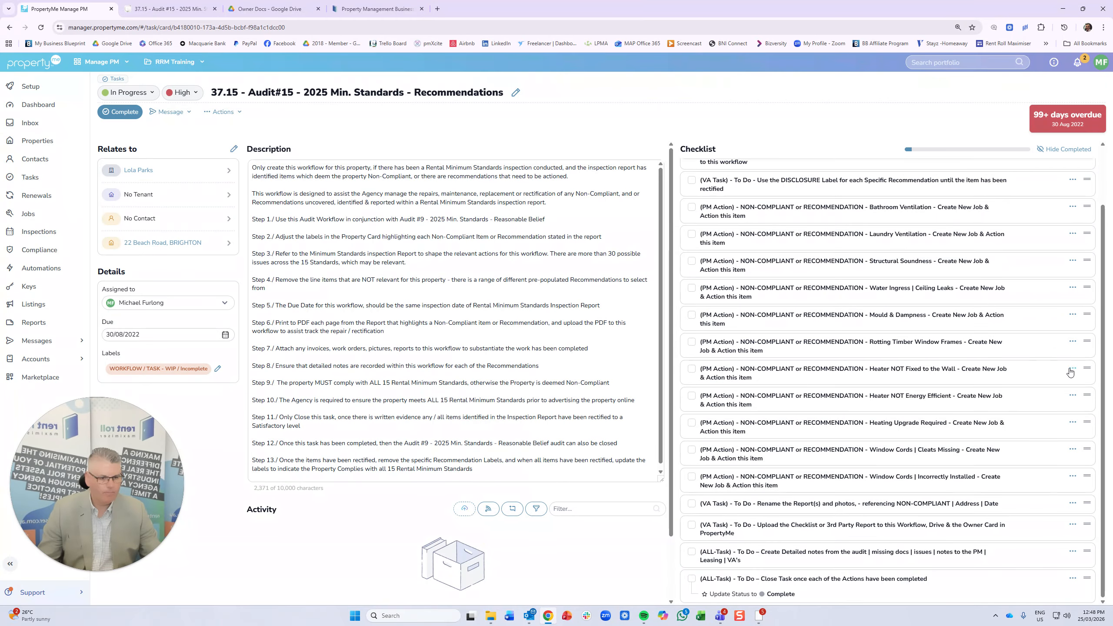
{"action": "left_click", "coordinate": [1072, 369]}
{"action": "left_click", "coordinate": [1060, 393]}
{"action": "left_click", "coordinate": [1073, 369]}
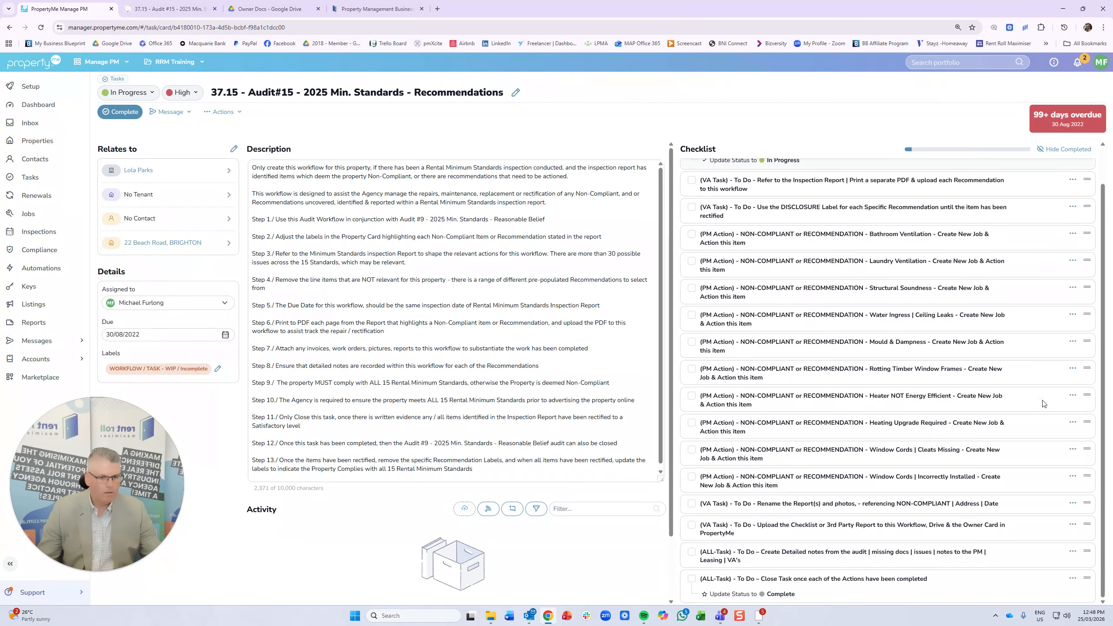
Delete the Heater NOT Energy Efficient and Heating Upgrade Required items from the checklist.
{"action": "left_click", "coordinate": [1073, 396]}
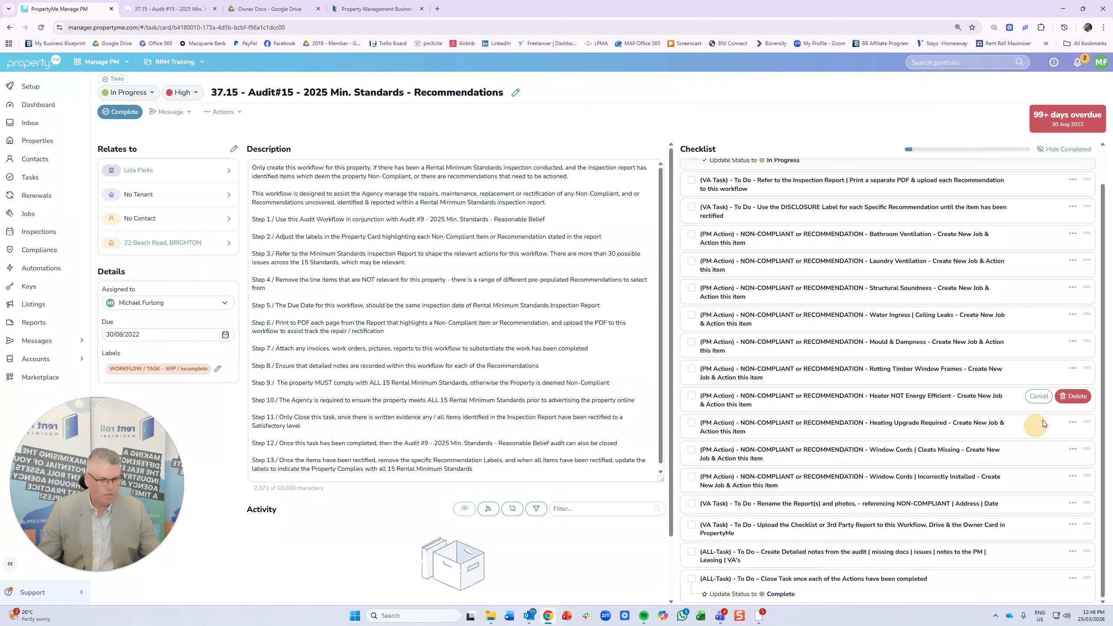
{"action": "left_click", "coordinate": [1060, 420]}
{"action": "left_click", "coordinate": [1074, 397]}
{"action": "left_click", "coordinate": [1069, 424]}
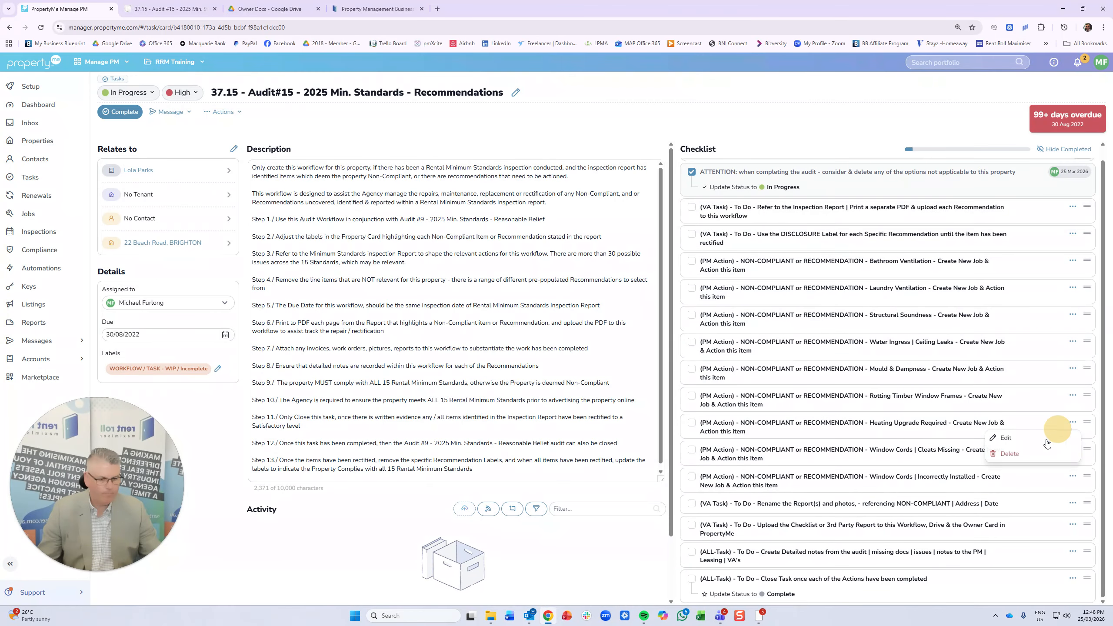
{"action": "left_click", "coordinate": [1060, 450]}
{"action": "left_click", "coordinate": [1071, 424]}
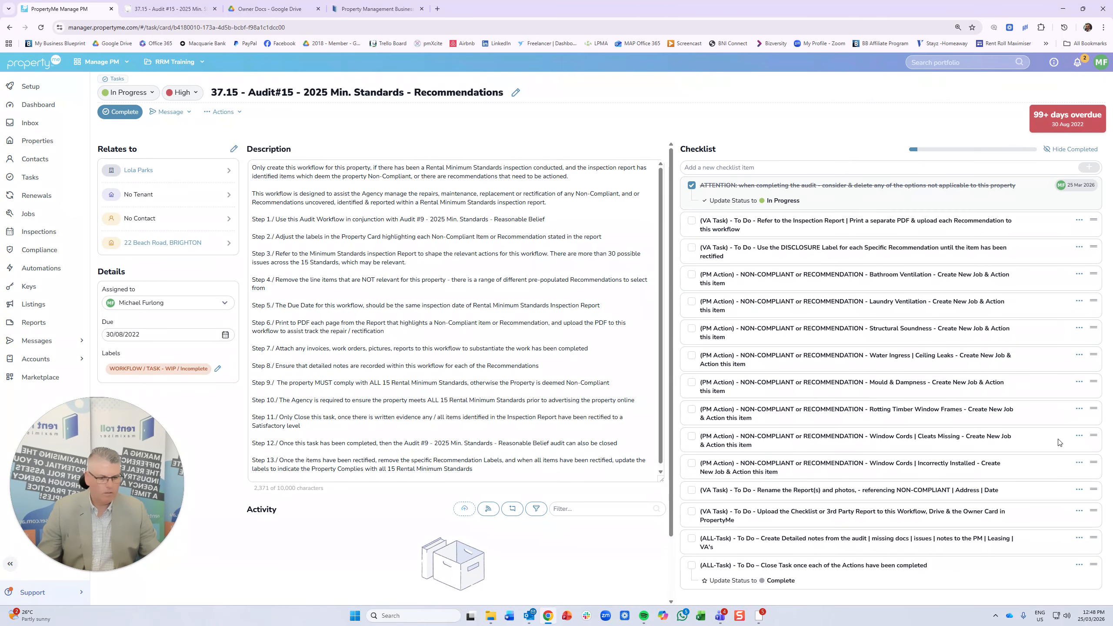
Delete the Window Cords | Cleats Missing and Window Cords | Incorrectly Installed items from the checklist.
{"action": "left_click", "coordinate": [1079, 436]}
{"action": "left_click", "coordinate": [1052, 458]}
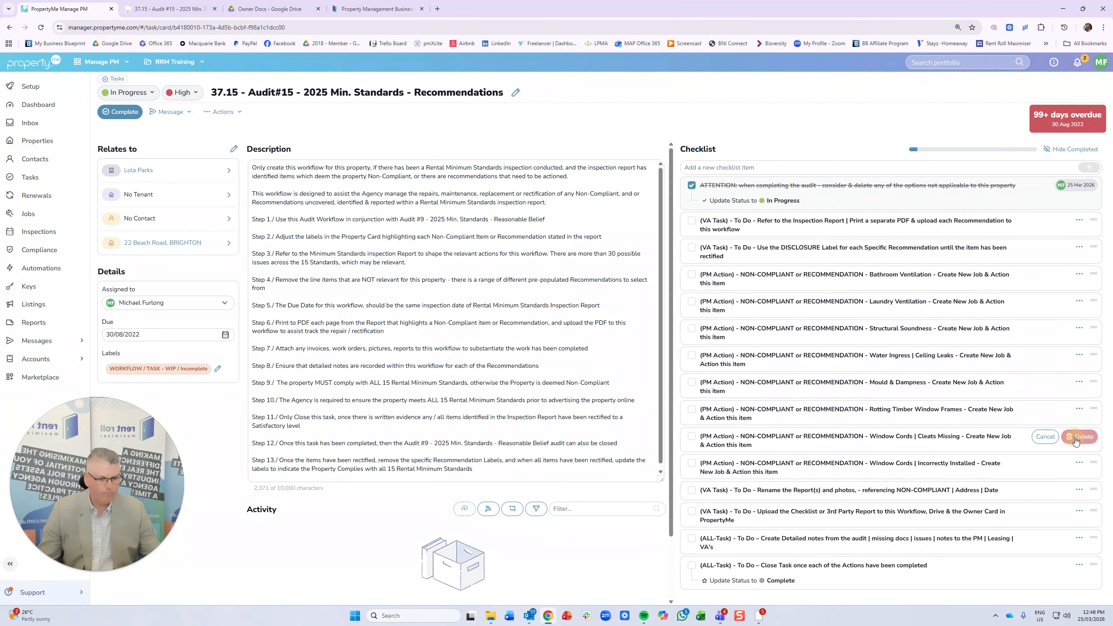
{"action": "left_click", "coordinate": [1079, 437]}
{"action": "left_click", "coordinate": [1079, 436]}
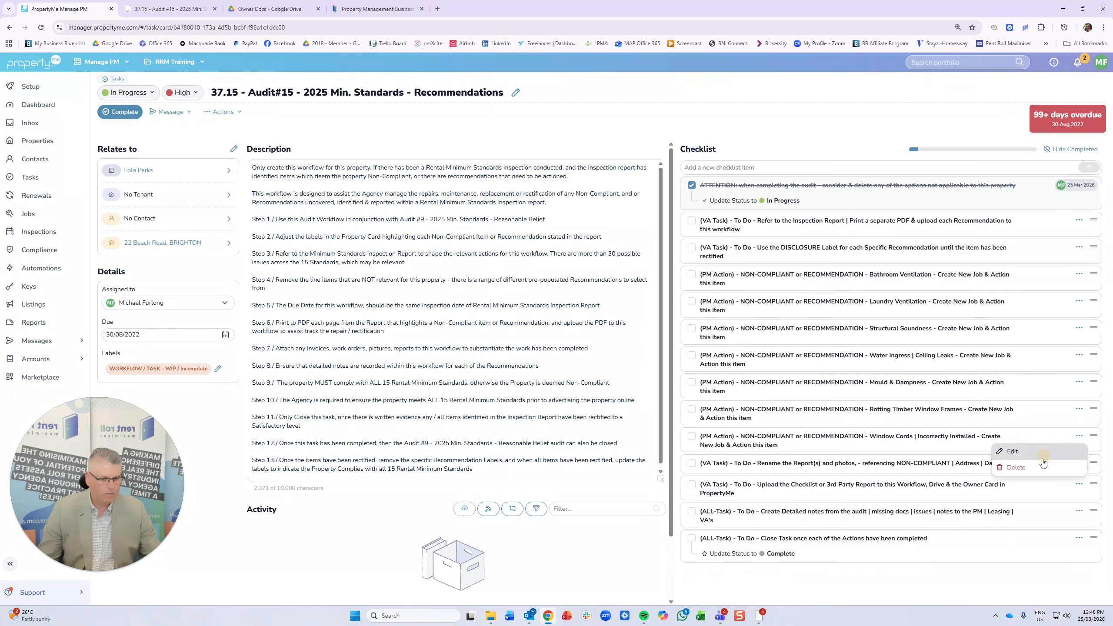
{"action": "left_click", "coordinate": [1052, 458]}
{"action": "left_click", "coordinate": [1079, 436]}
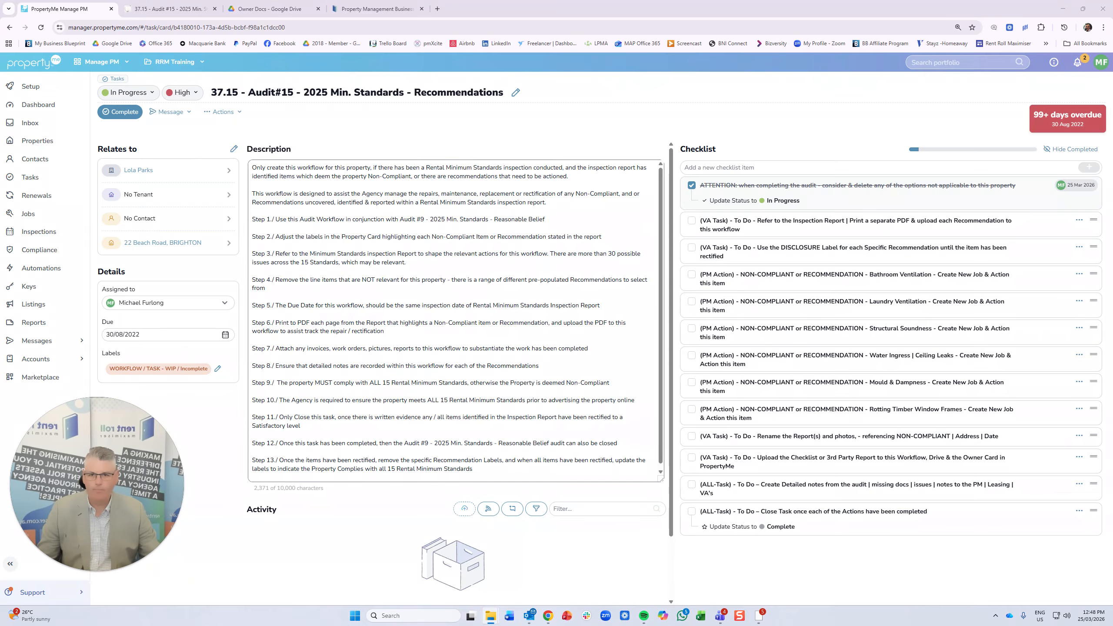
Switch to the Owner Docs folder in Google Drive, open the NON COMPLIANT Report Summary PDF and scan its standards tables for failed items.
{"action": "left_click", "coordinate": [269, 9]}
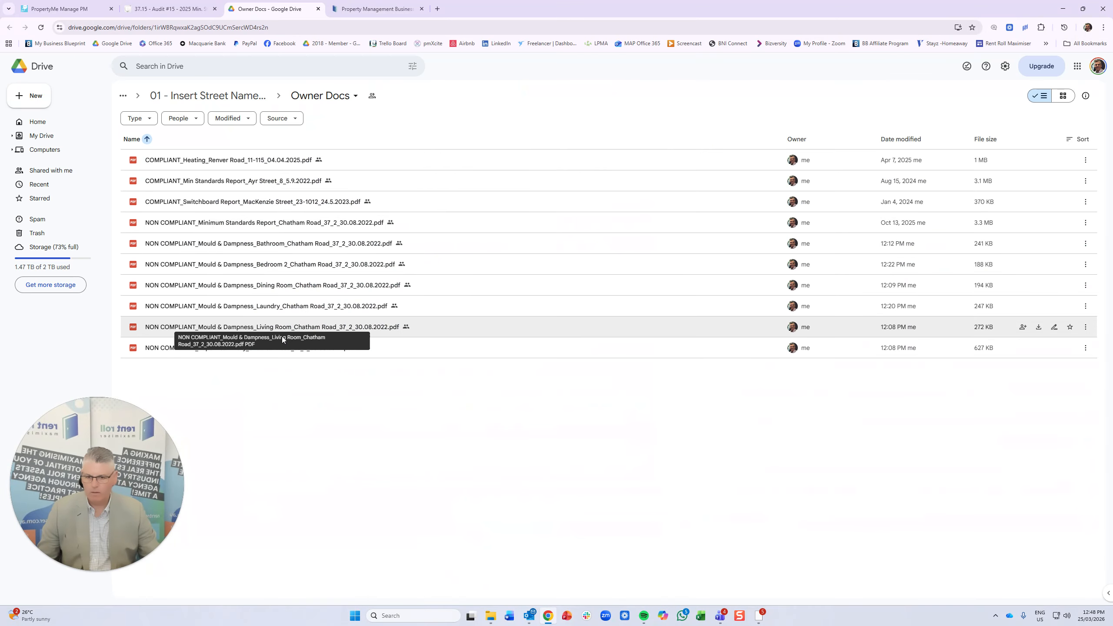
{"action": "double_click", "coordinate": [259, 348]}
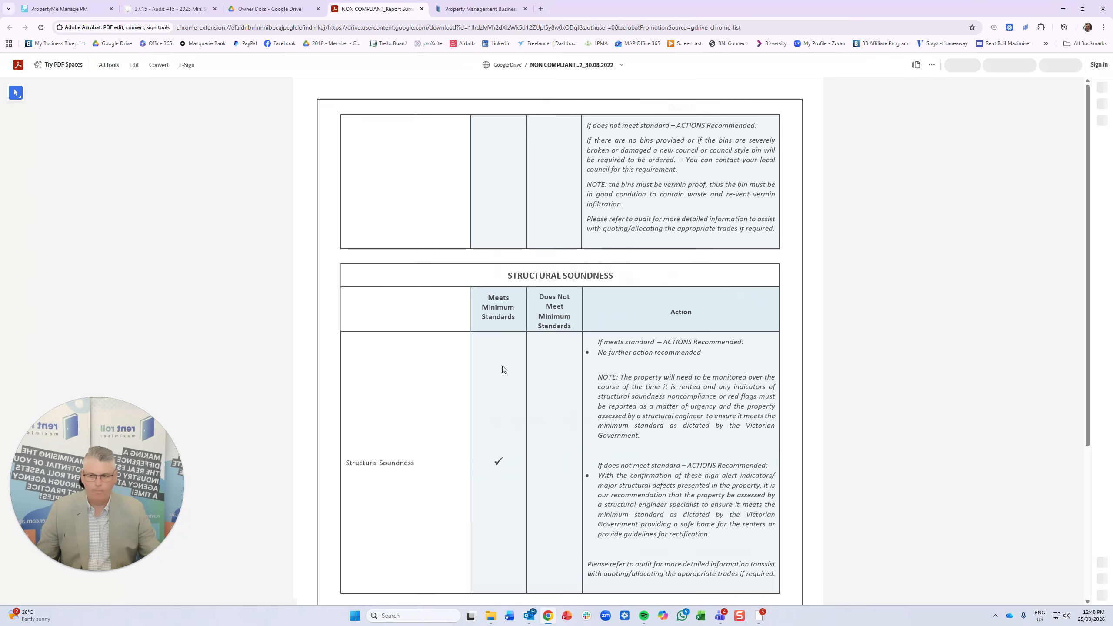
{"action": "scroll", "coordinate": [546, 427], "scroll_direction": "up", "scroll_amount": 6}
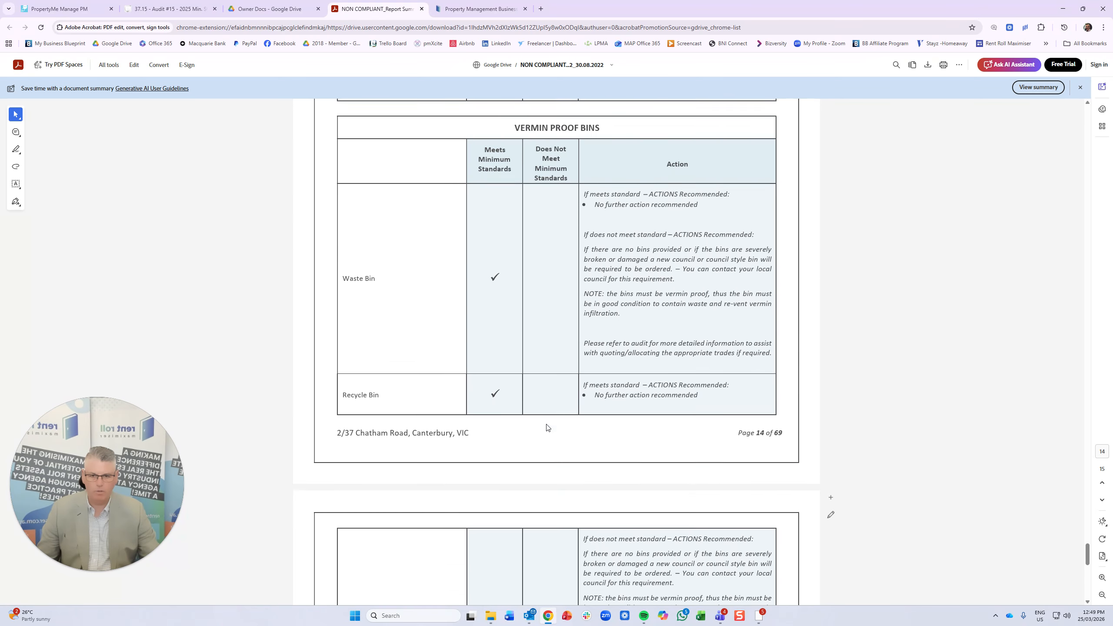
{"action": "scroll", "coordinate": [550, 432], "scroll_direction": "down", "scroll_amount": 10}
{"action": "scroll", "coordinate": [557, 443], "scroll_direction": "down", "scroll_amount": 5}
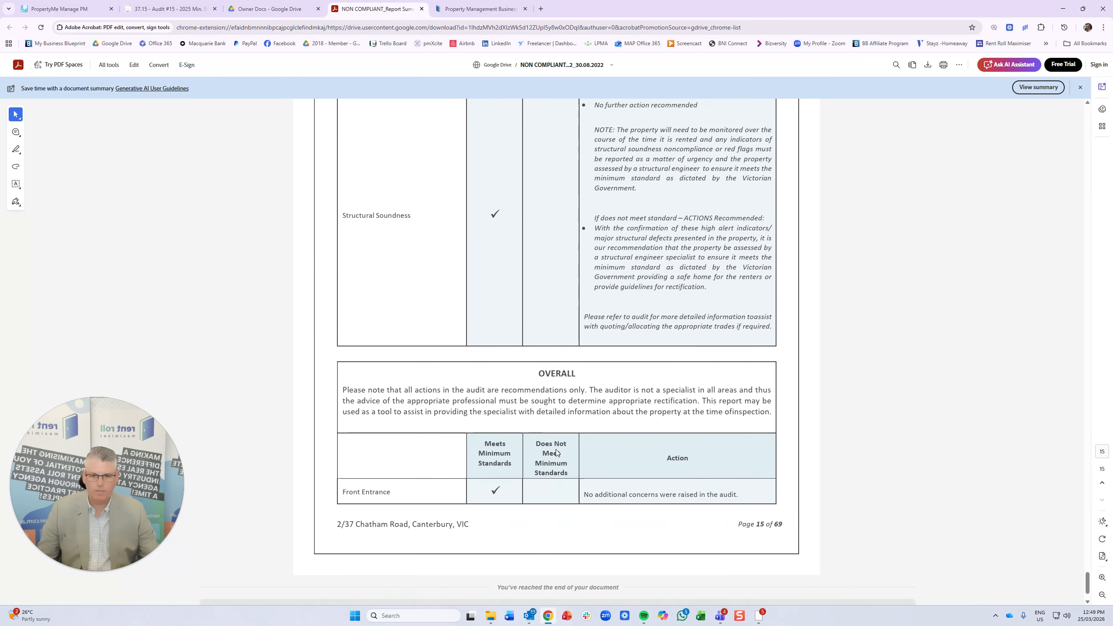
{"action": "scroll", "coordinate": [554, 453], "scroll_direction": "up", "scroll_amount": 20}
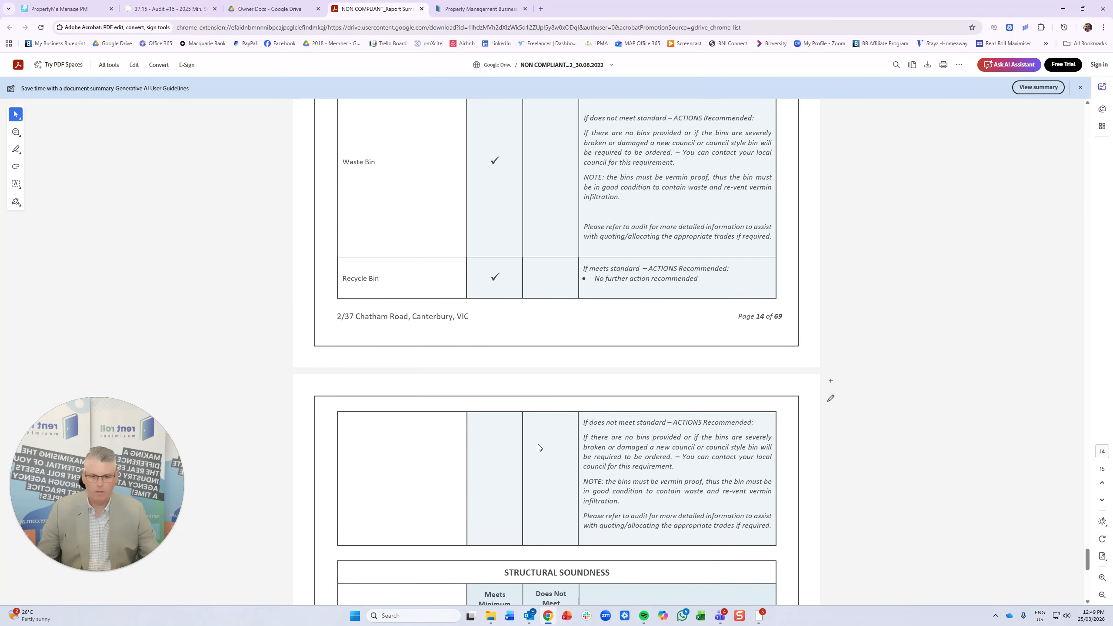
{"action": "scroll", "coordinate": [539, 448], "scroll_direction": "up", "scroll_amount": 15}
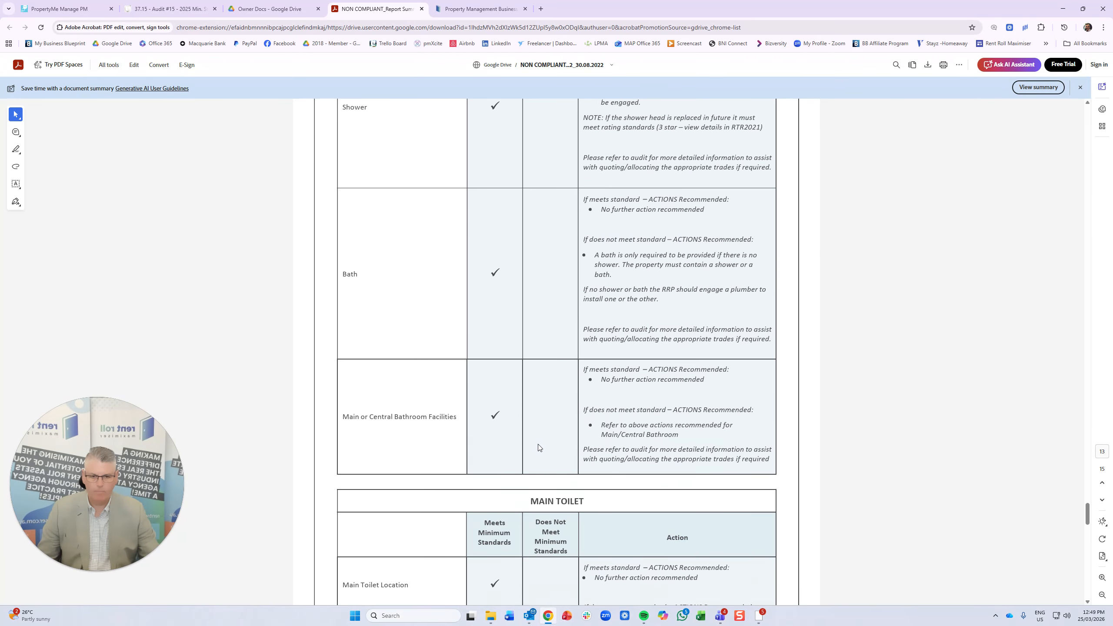
{"action": "scroll", "coordinate": [538, 447], "scroll_direction": "up", "scroll_amount": 15}
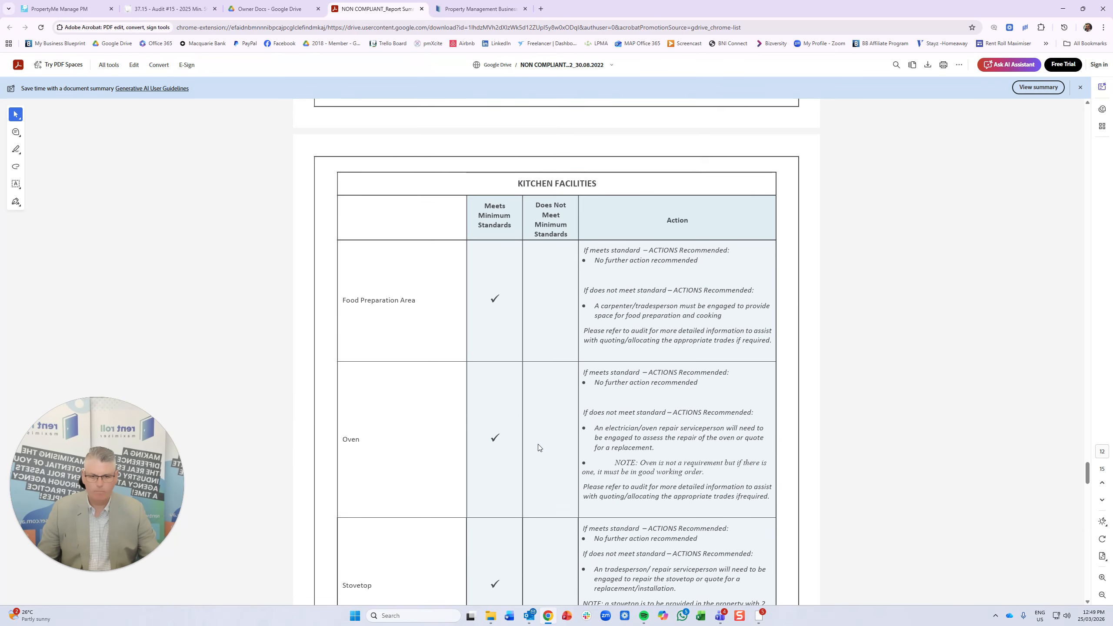
{"action": "scroll", "coordinate": [539, 447], "scroll_direction": "up", "scroll_amount": 15}
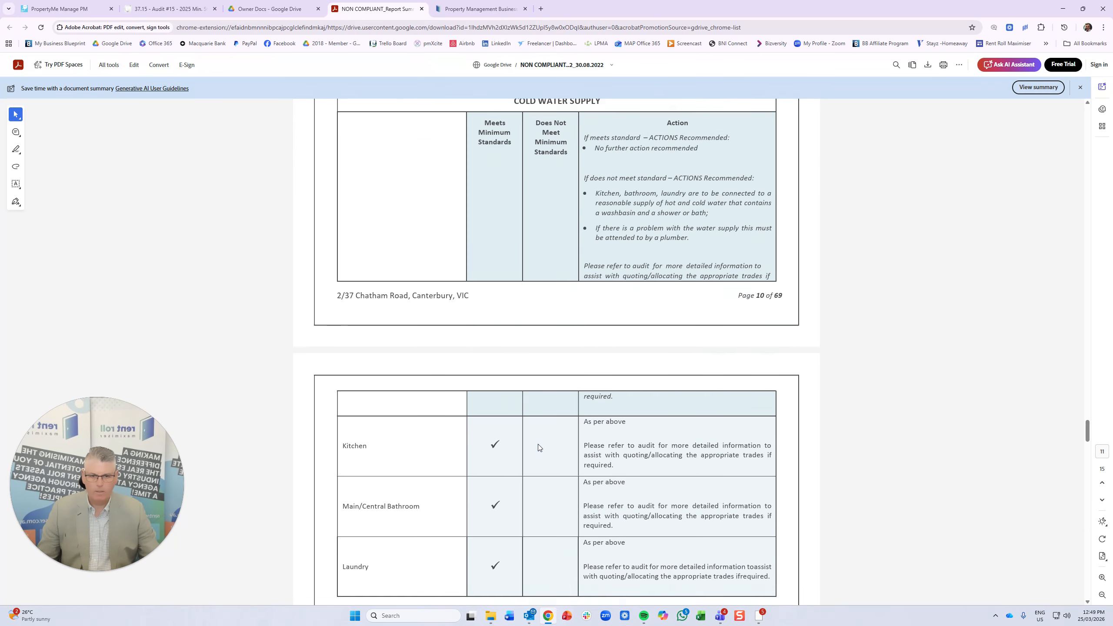
{"action": "scroll", "coordinate": [545, 431], "scroll_direction": "up", "scroll_amount": 15}
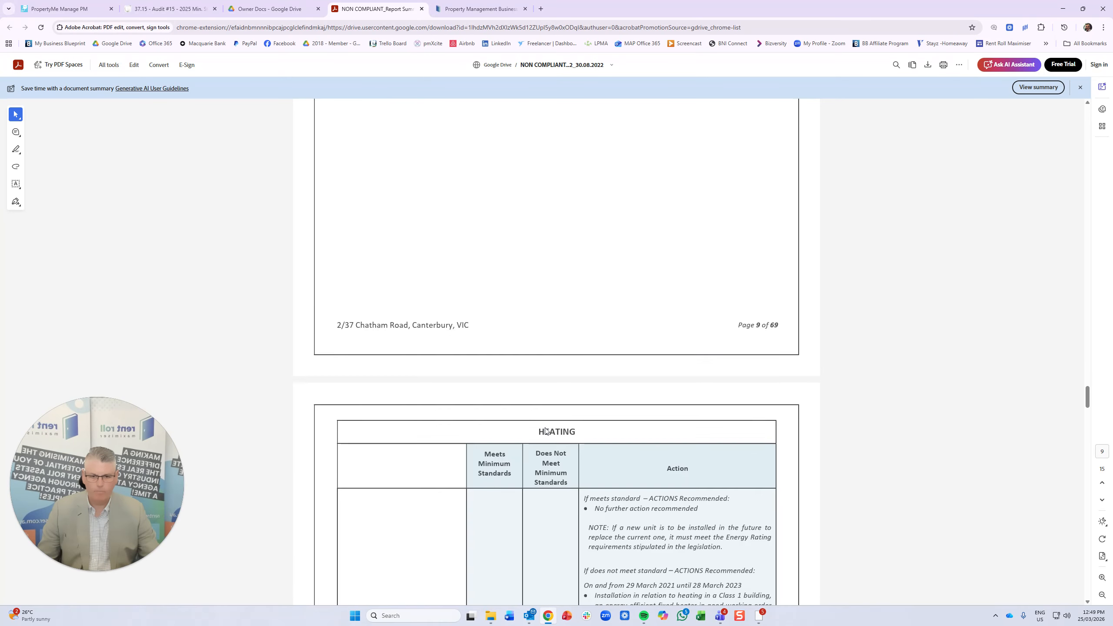
{"action": "scroll", "coordinate": [545, 431], "scroll_direction": "up", "scroll_amount": 15}
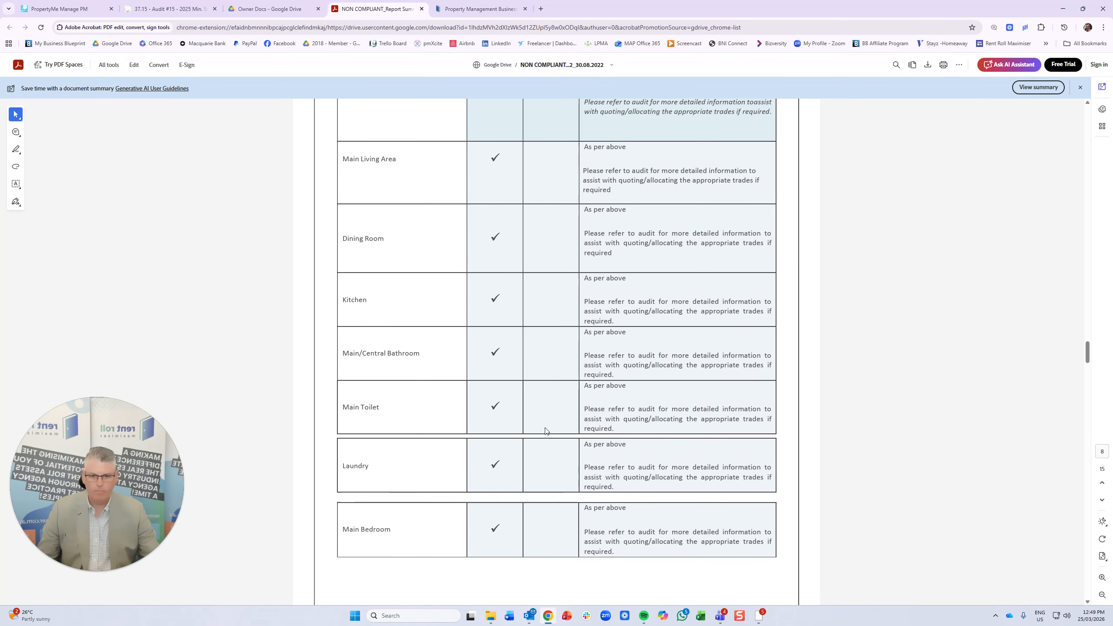
Examine the room-by-room mould and dampness results on pages 6 and 7 of the report summary.
{"action": "scroll", "coordinate": [545, 431], "scroll_direction": "up", "scroll_amount": 12}
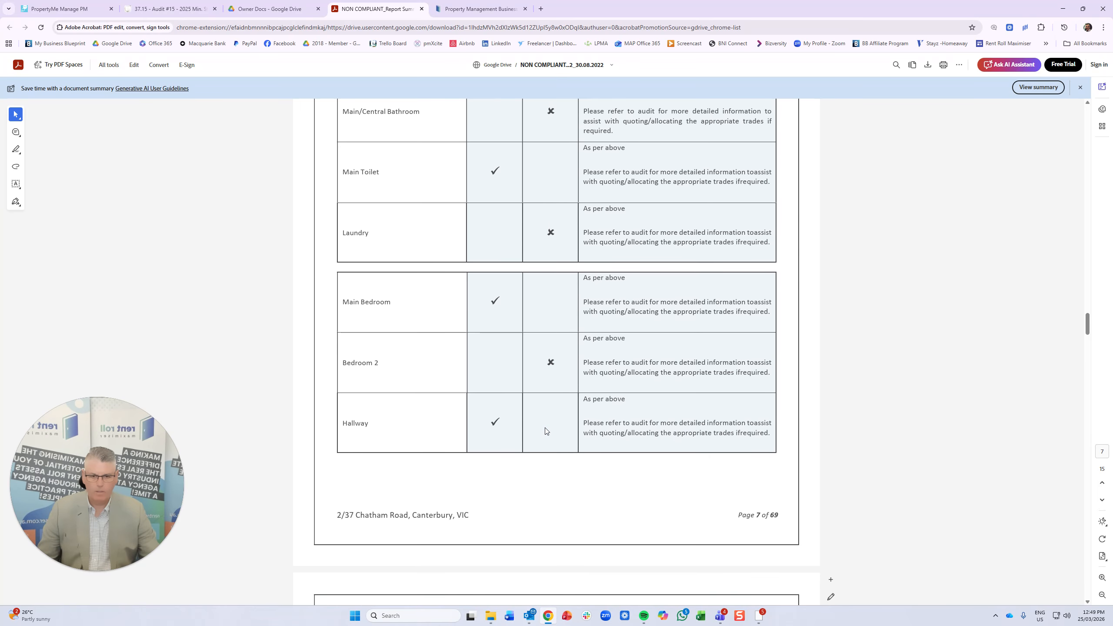
{"action": "scroll", "coordinate": [545, 431], "scroll_direction": "up", "scroll_amount": 7}
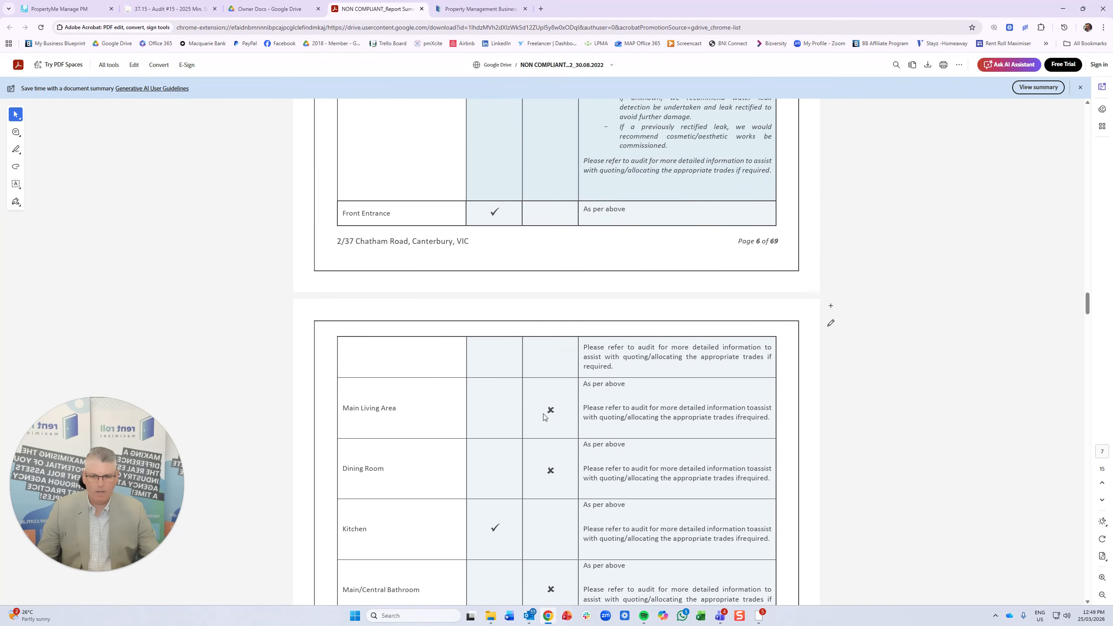
{"action": "scroll", "coordinate": [543, 409], "scroll_direction": "up", "scroll_amount": 5}
{"action": "scroll", "coordinate": [549, 406], "scroll_direction": "down", "scroll_amount": 8}
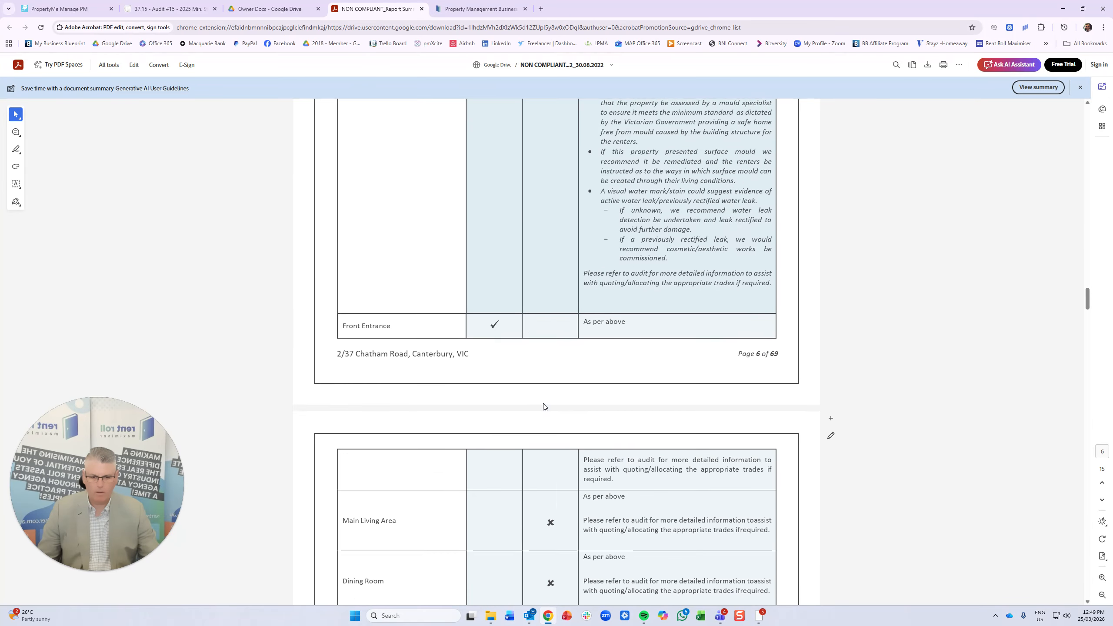
{"action": "scroll", "coordinate": [554, 403], "scroll_direction": "down", "scroll_amount": 1}
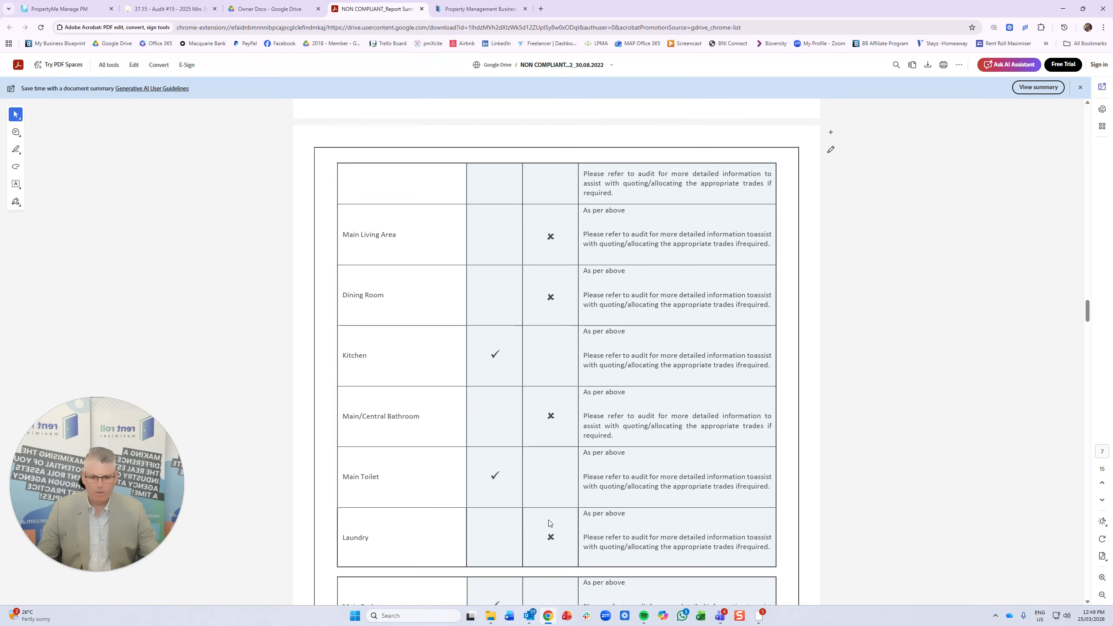
{"action": "scroll", "coordinate": [543, 541], "scroll_direction": "down", "scroll_amount": 5}
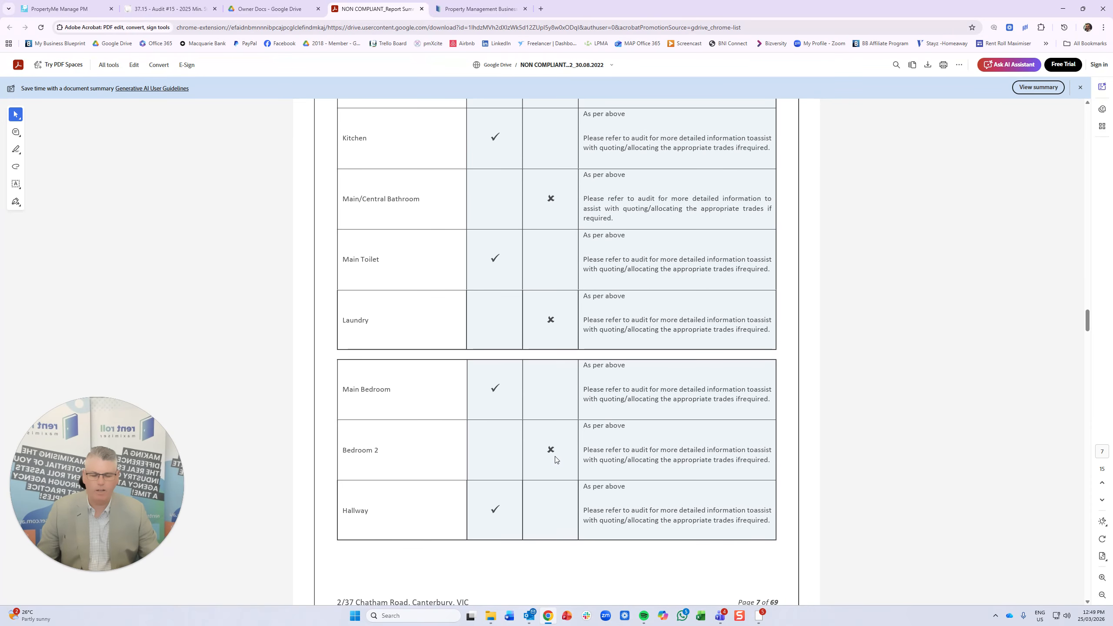
{"action": "scroll", "coordinate": [555, 460], "scroll_direction": "down", "scroll_amount": 7}
{"action": "scroll", "coordinate": [553, 455], "scroll_direction": "up", "scroll_amount": 10}
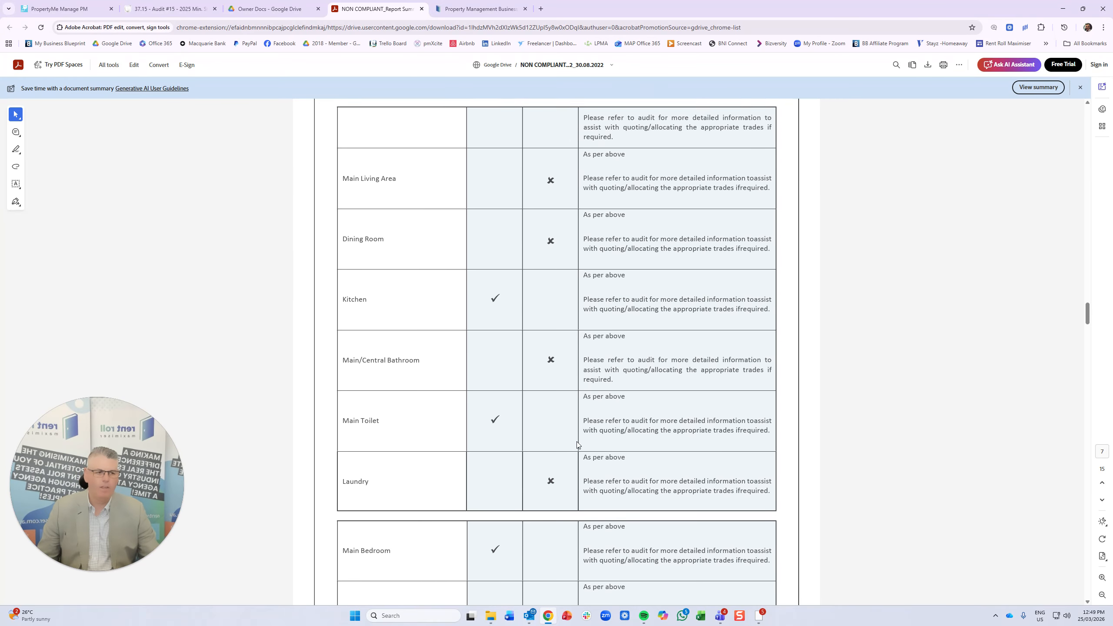
Open the NON COMPLIANT Mould & Dampness PDF for Bedroom 2 from Owner Docs, read through its findings and close it.
{"action": "left_click", "coordinate": [270, 9]}
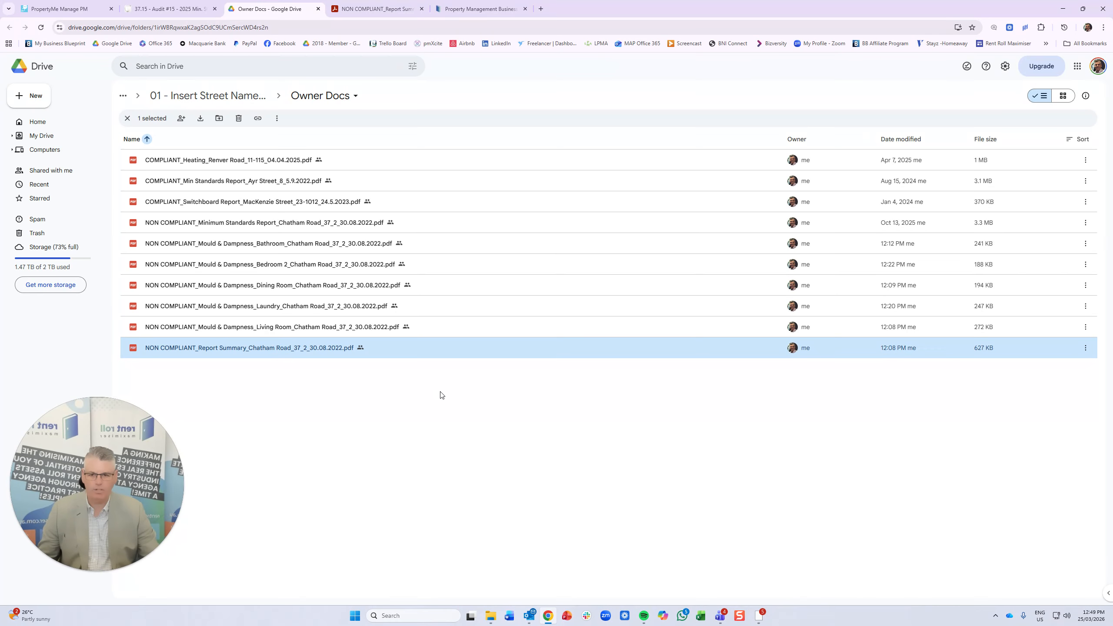
{"action": "left_click", "coordinate": [455, 399]}
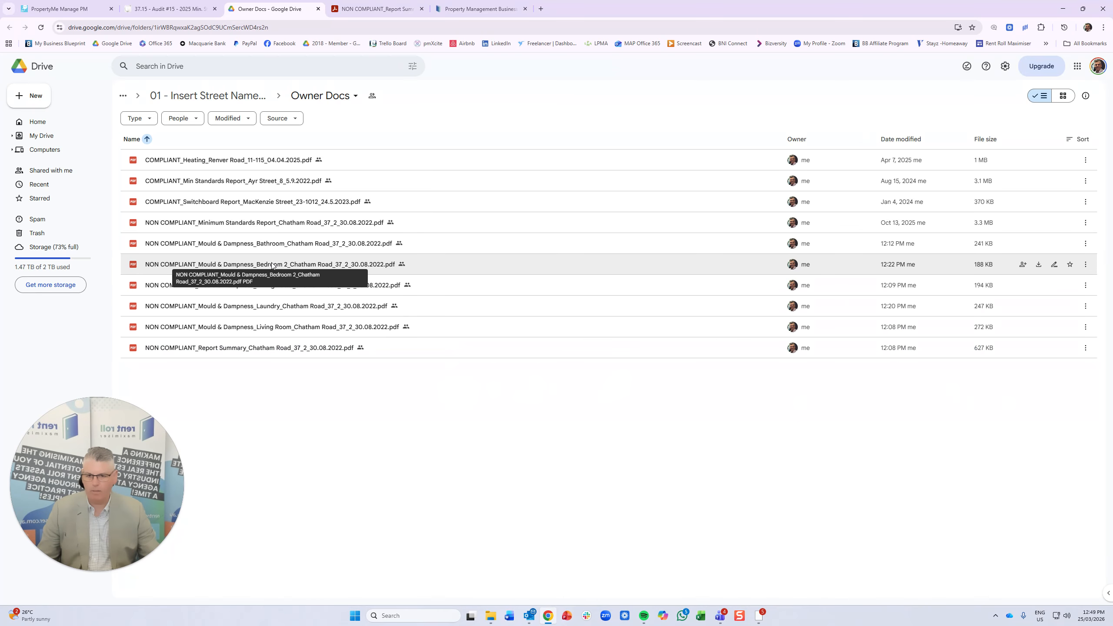
{"action": "double_click", "coordinate": [254, 265]}
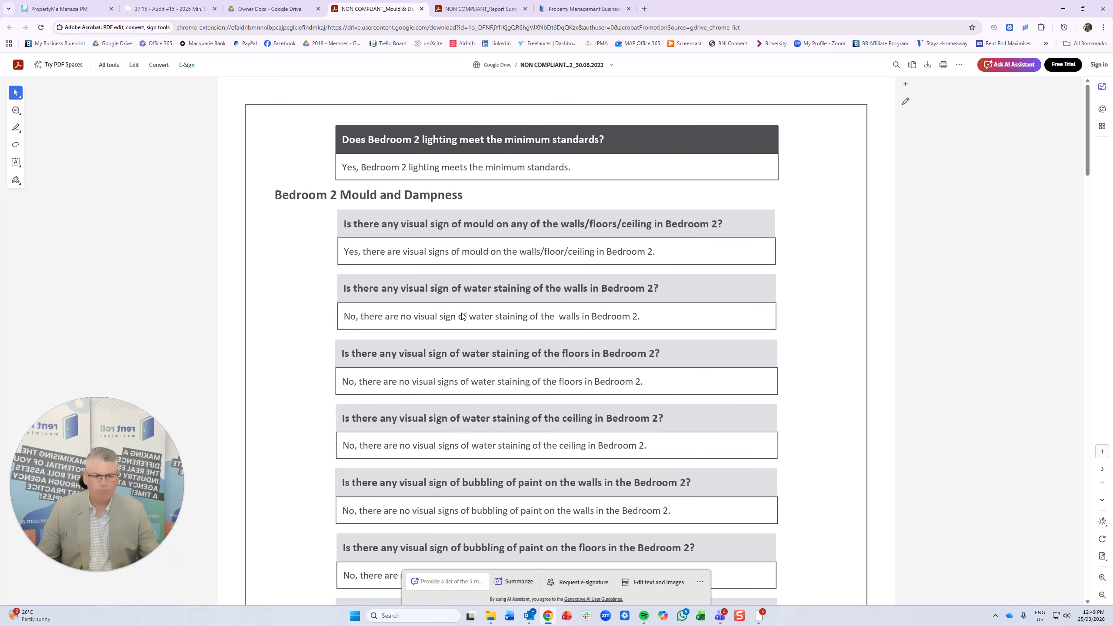
{"action": "scroll", "coordinate": [528, 365], "scroll_direction": "down", "scroll_amount": 6}
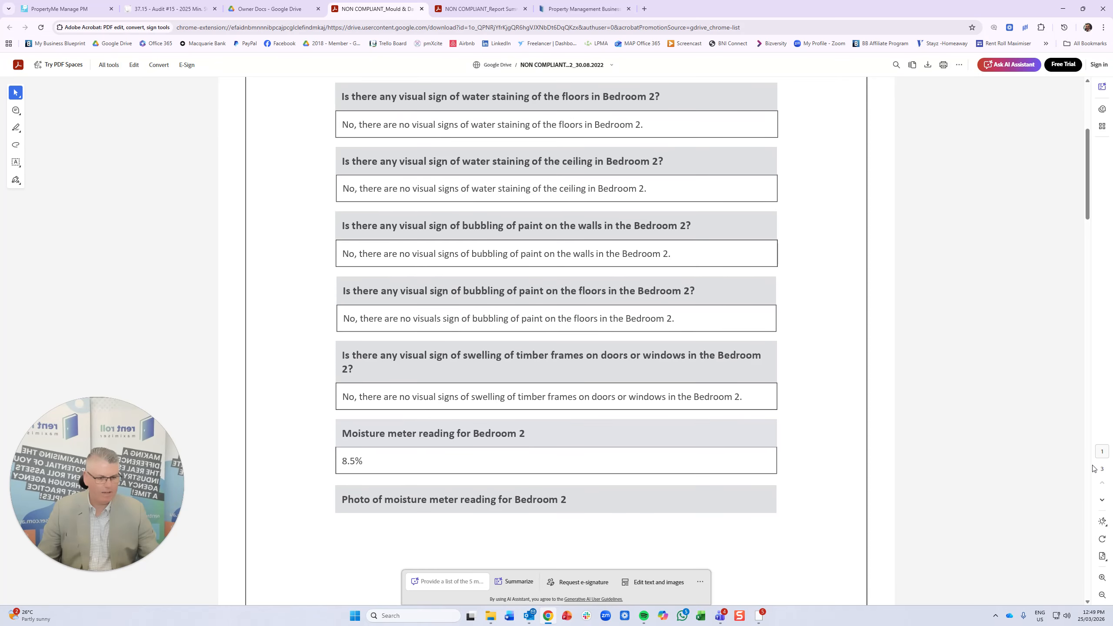
{"action": "scroll", "coordinate": [570, 423], "scroll_direction": "down", "scroll_amount": 11}
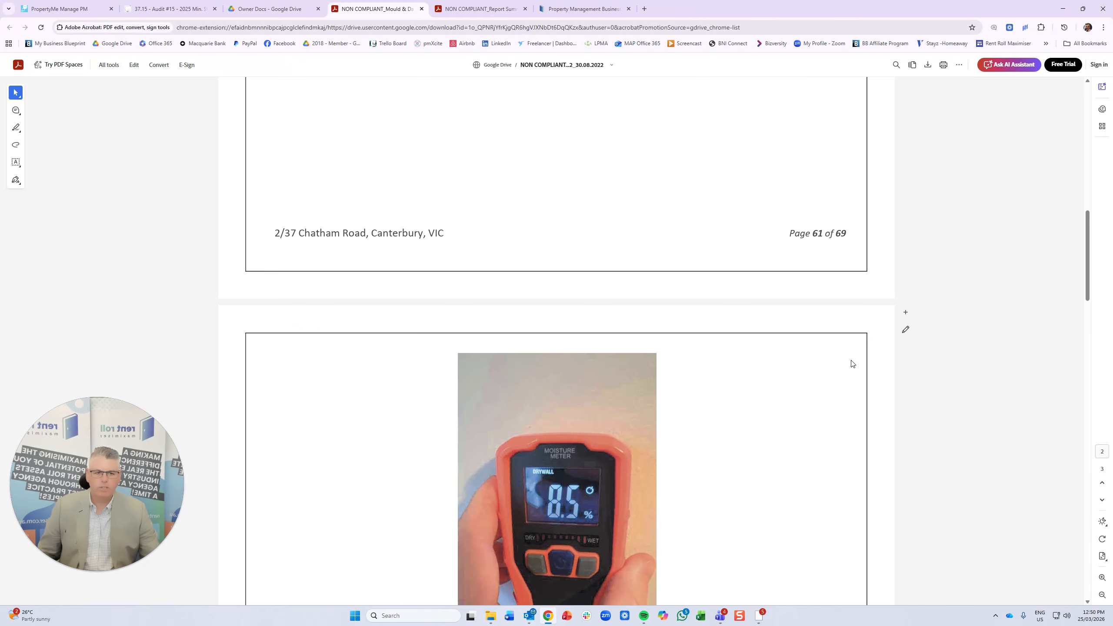
{"action": "scroll", "coordinate": [774, 473], "scroll_direction": "down", "scroll_amount": 15}
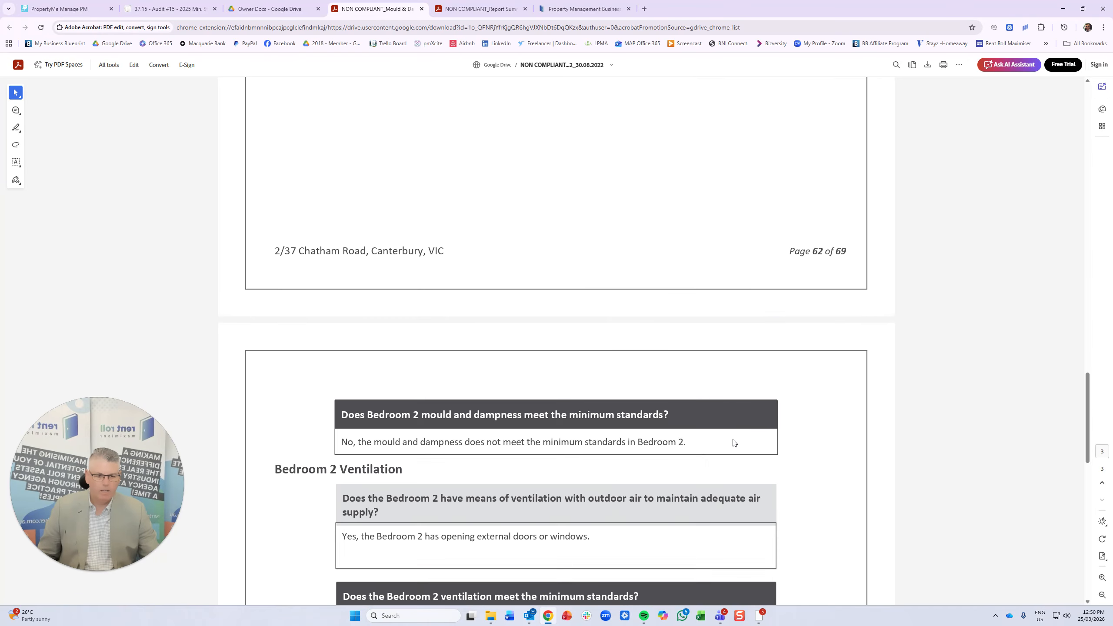
{"action": "scroll", "coordinate": [729, 445], "scroll_direction": "down", "scroll_amount": 12}
{"action": "scroll", "coordinate": [727, 446], "scroll_direction": "up", "scroll_amount": 11}
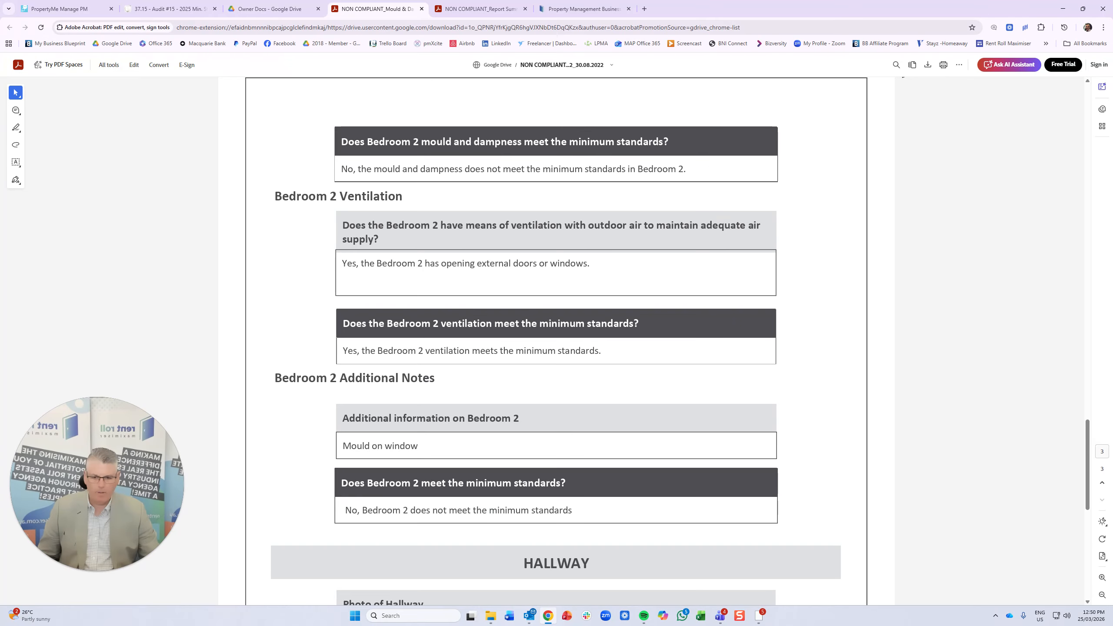
{"action": "left_click_drag", "start_coordinate": [345, 510], "coordinate": [560, 512]}
{"action": "scroll", "coordinate": [405, 400], "scroll_direction": "up", "scroll_amount": 10}
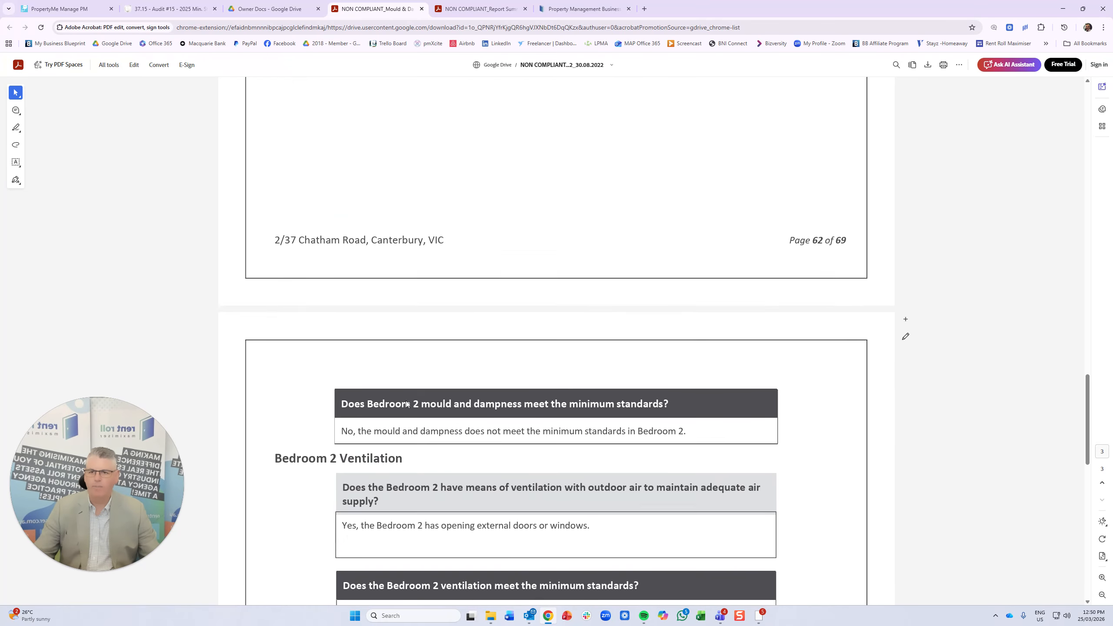
{"action": "left_click", "coordinate": [422, 9]}
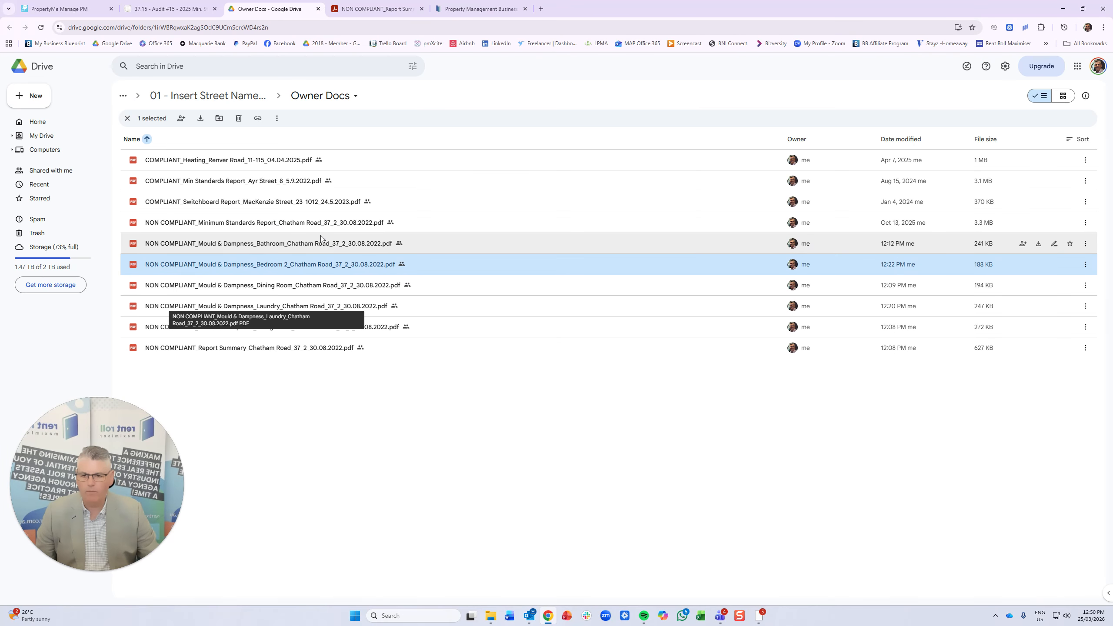
Open the NON COMPLIANT Mould & Dampness PDF for the Bathroom, check its moisture findings and close it.
{"action": "double_click", "coordinate": [281, 245]}
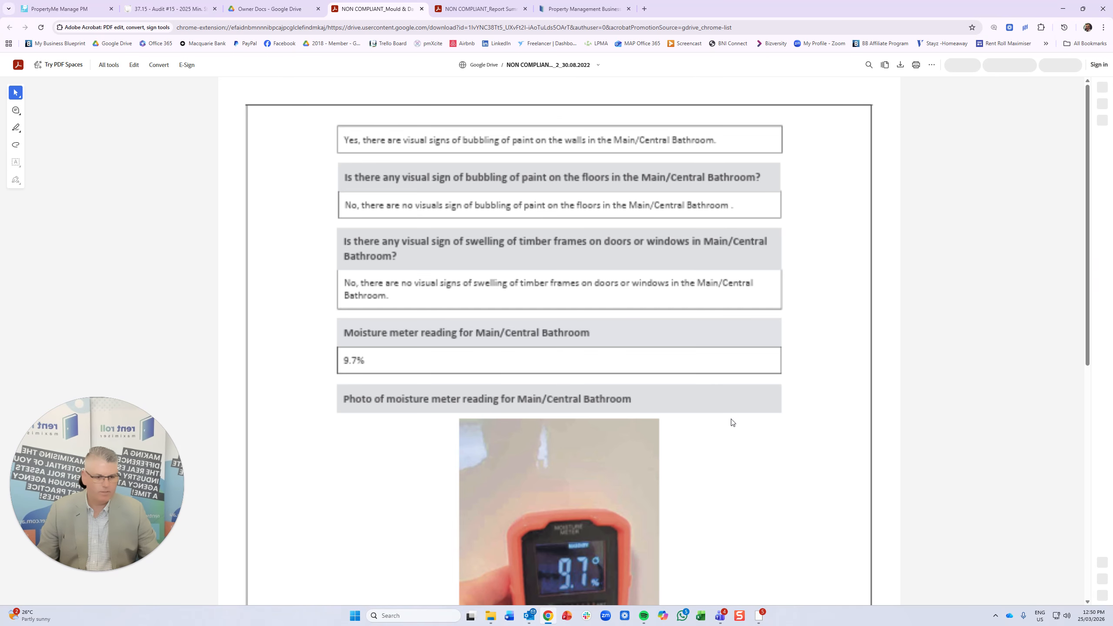
{"action": "left_click", "coordinate": [422, 9]}
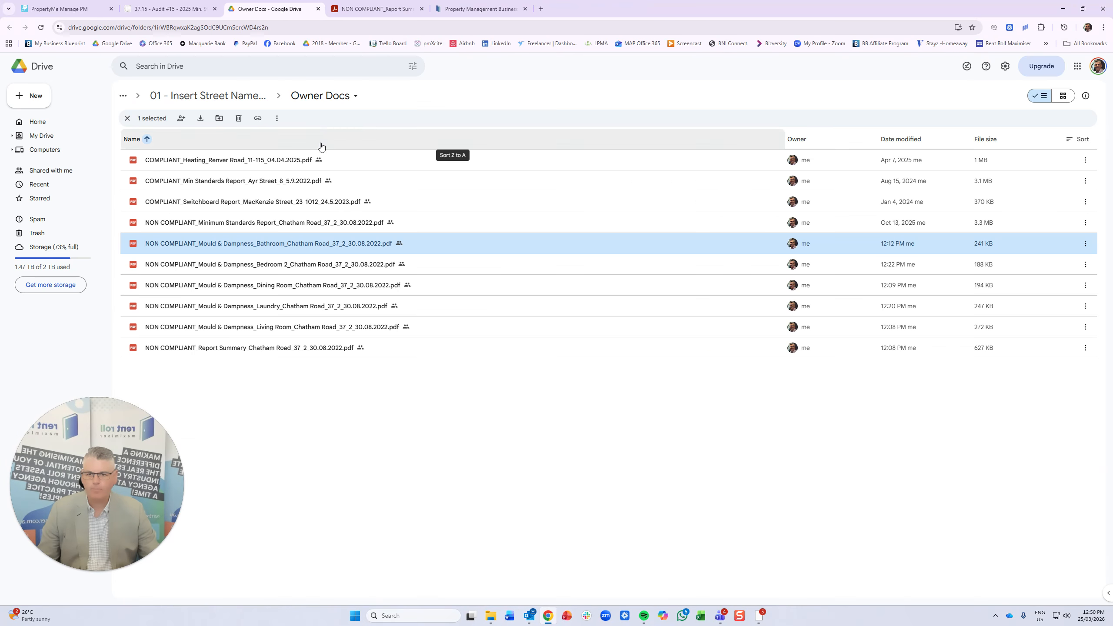
Open the NON COMPLIANT Mould & Dampness PDF for the Laundry, review its paint bubbling and moisture meter findings, and close it.
{"action": "left_click", "coordinate": [268, 307]}
{"action": "double_click", "coordinate": [268, 307]}
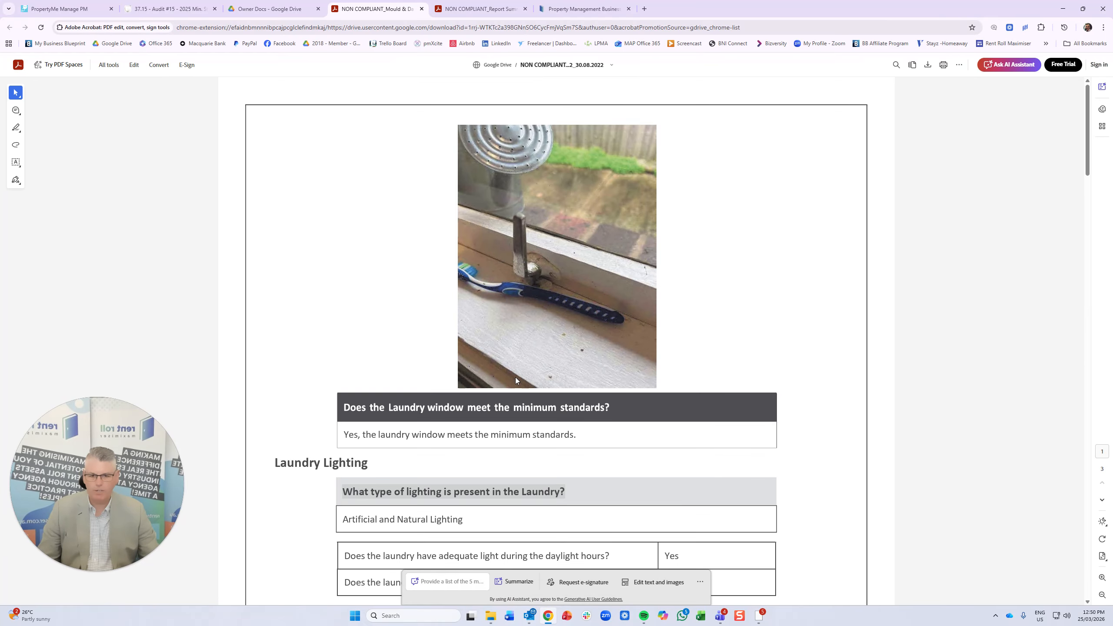
{"action": "scroll", "coordinate": [544, 410], "scroll_direction": "down", "scroll_amount": 20}
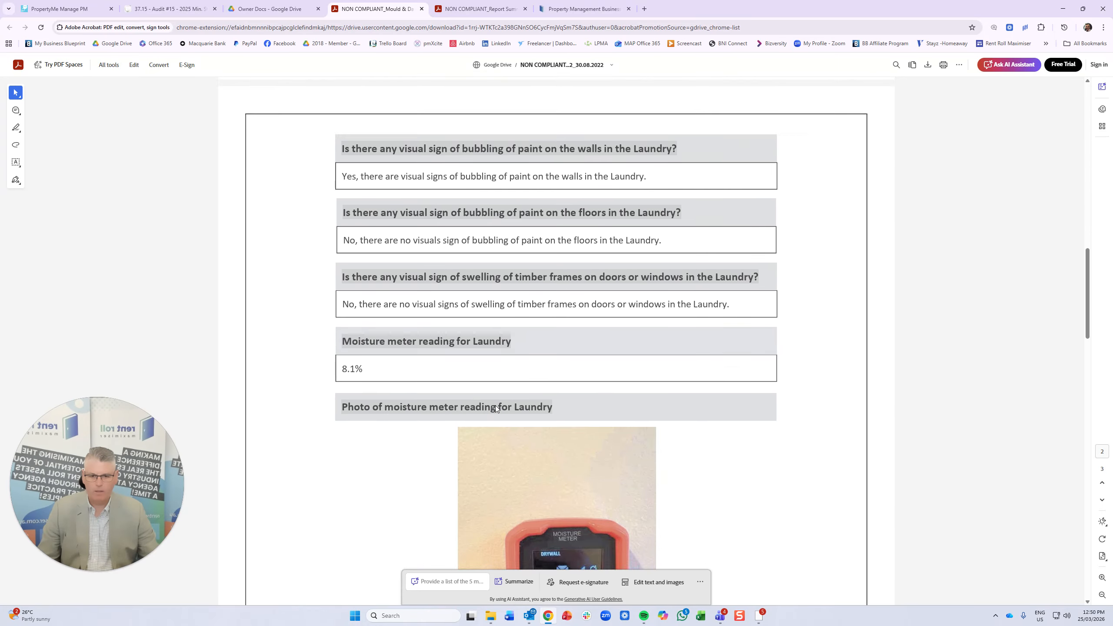
{"action": "scroll", "coordinate": [496, 406], "scroll_direction": "down", "scroll_amount": 2}
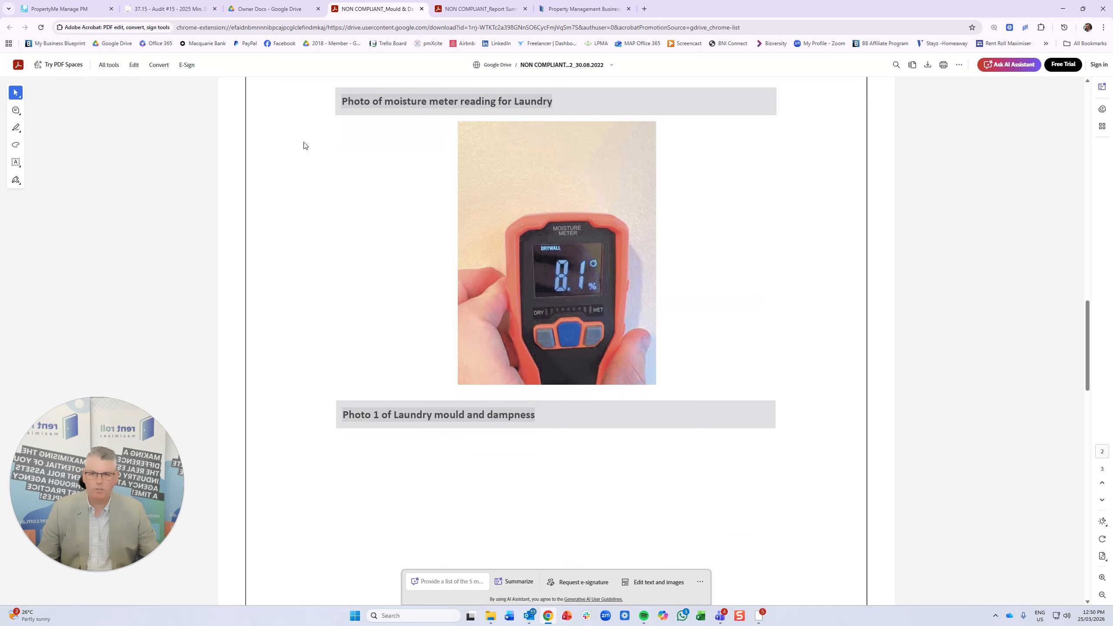
{"action": "left_click", "coordinate": [422, 9]}
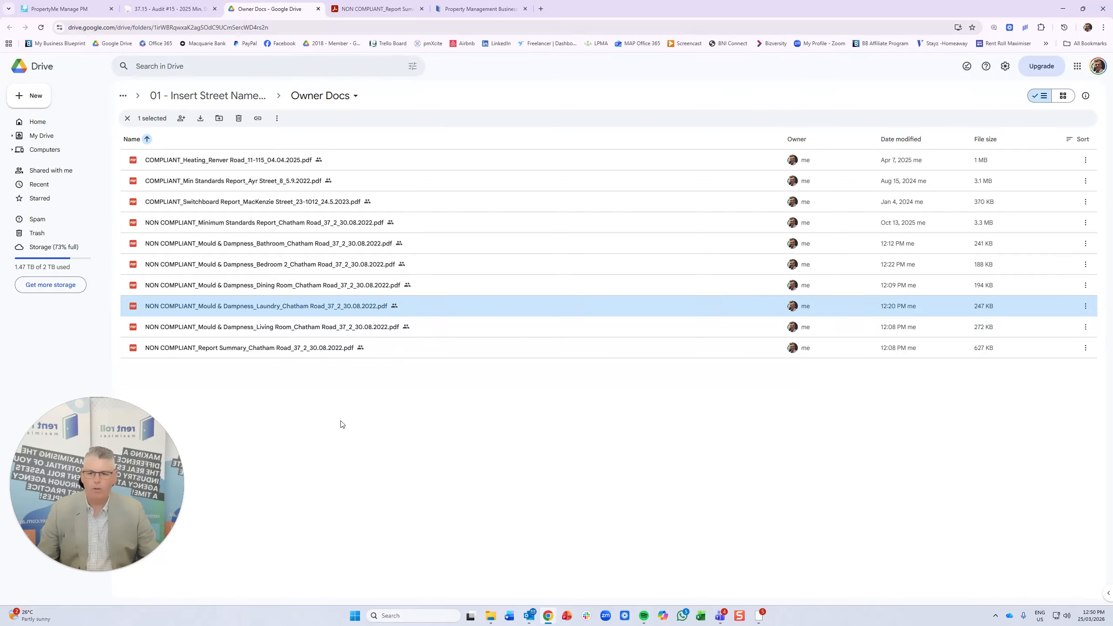
Return to the PropertyMe audit task, close the report PDFs opened in browser tabs and upload the NON COMPLIANT Minimum Standards Report to its activity.
{"action": "left_click", "coordinate": [90, 9]}
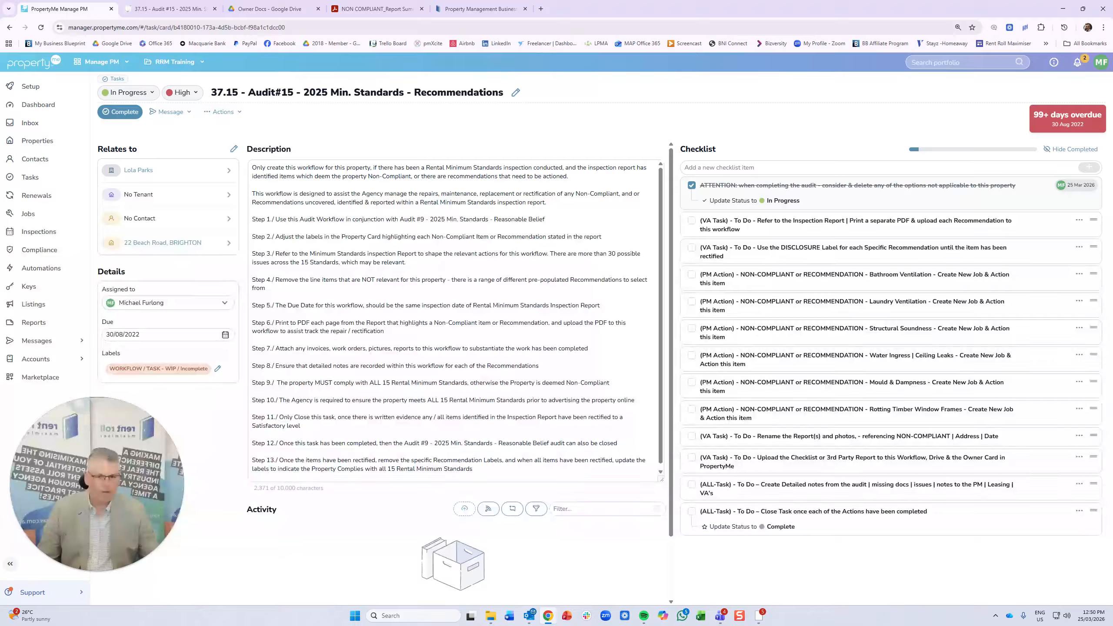
{"action": "scroll", "coordinate": [579, 469], "scroll_direction": "down", "scroll_amount": 2}
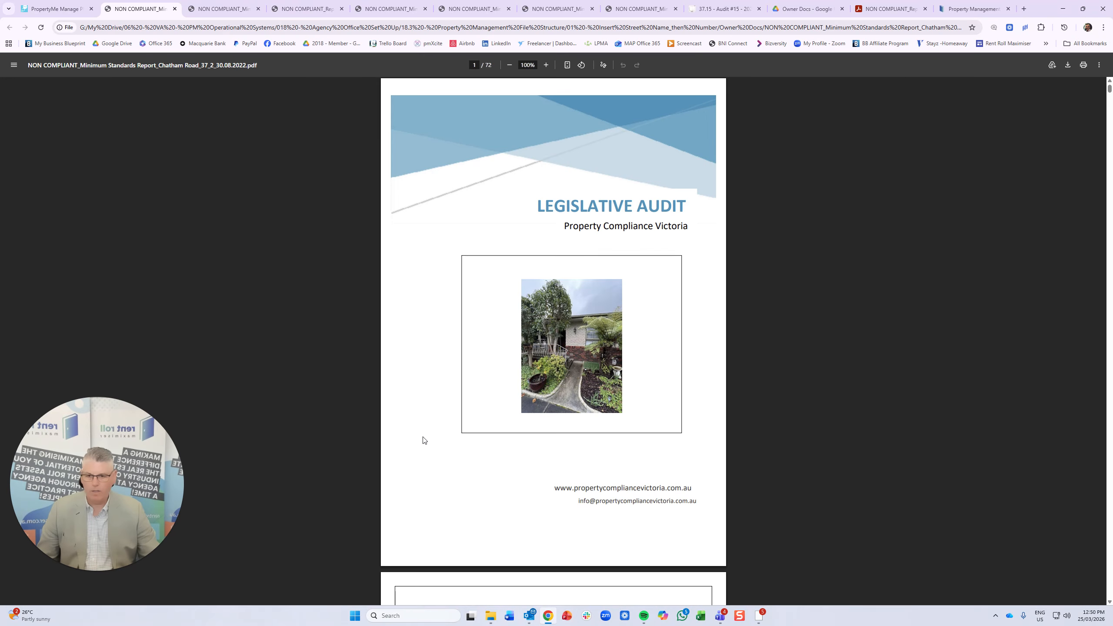
{"action": "left_click", "coordinate": [175, 9]}
{"action": "left_click", "coordinate": [175, 9]}
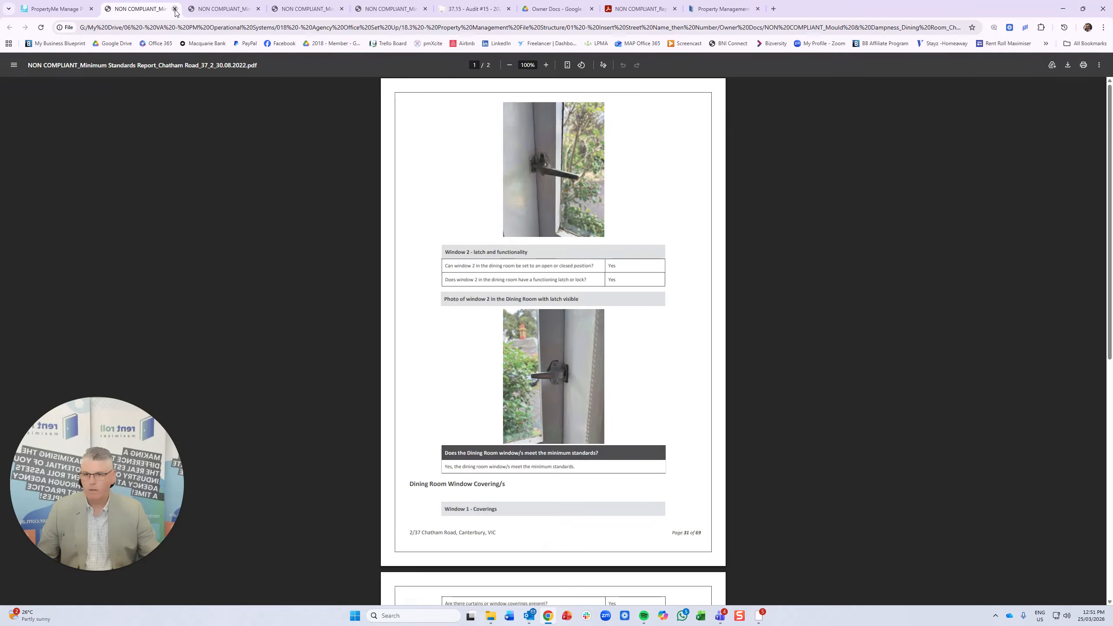
{"action": "left_click", "coordinate": [175, 9]}
{"action": "left_click", "coordinate": [174, 10]}
{"action": "left_click", "coordinate": [175, 9]}
{"action": "left_click", "coordinate": [175, 9]}
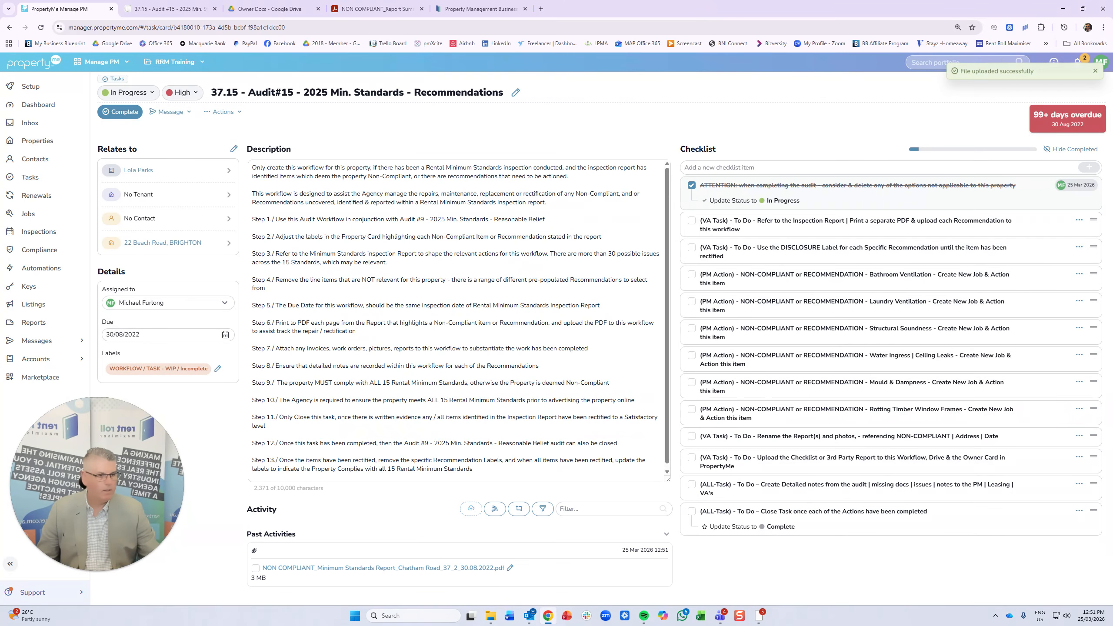
Upload the NON COMPLIANT Report Summary and the Mould & Dampness PDFs for the Living Room, Dining Room, Bathroom, Laundry and Bedroom 2 to the task.
{"action": "left_click_drag", "start_coordinate": [478, 1], "coordinate": [203, 14]}
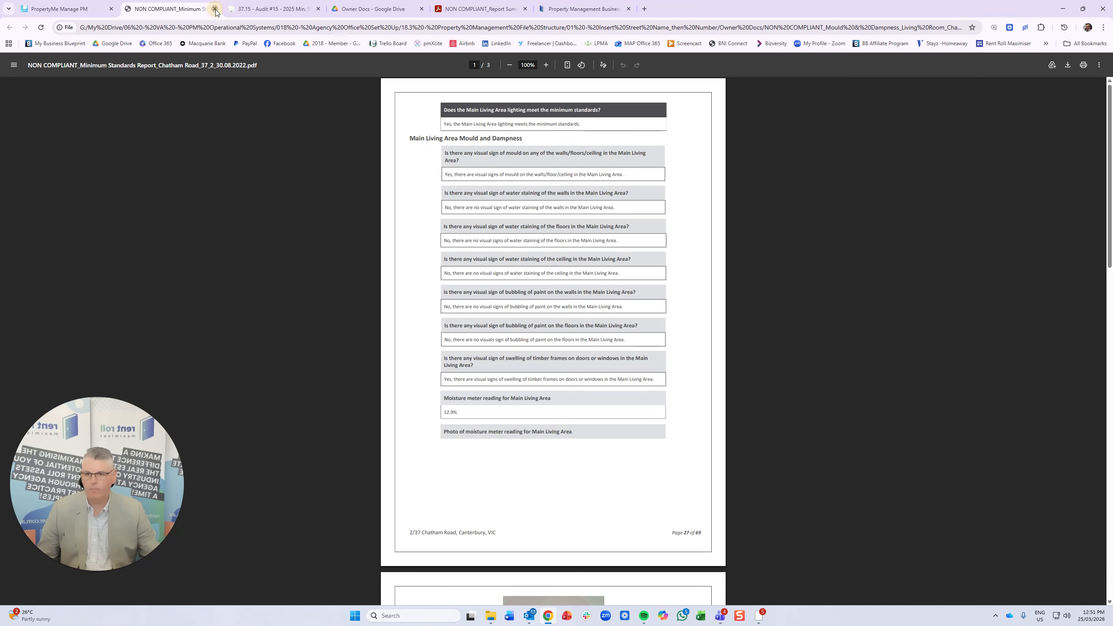
{"action": "left_click", "coordinate": [215, 8]}
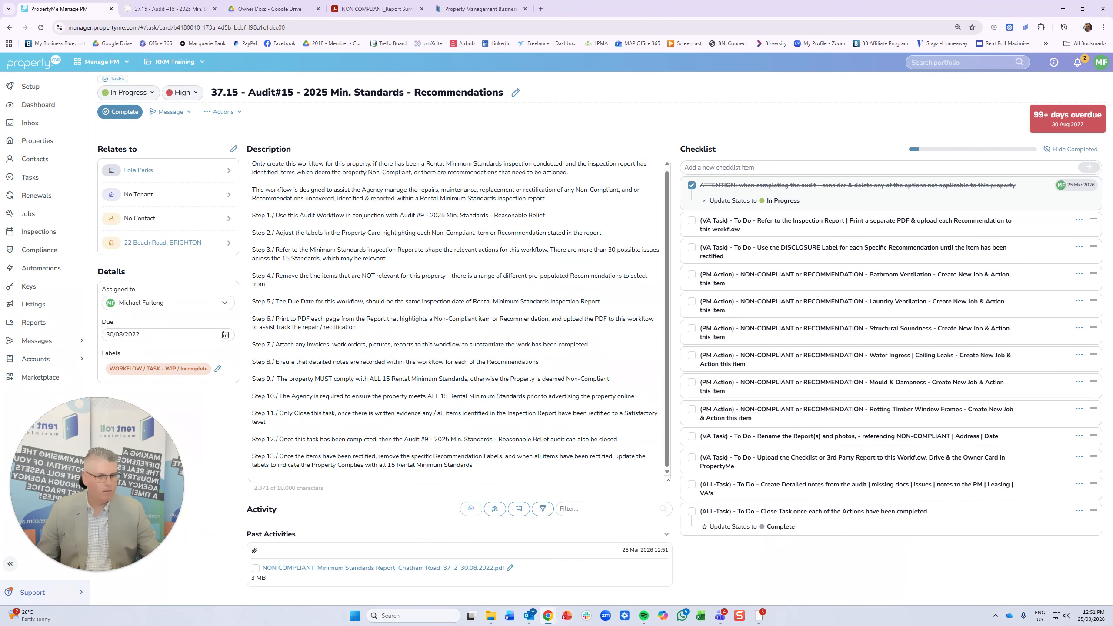
{"action": "left_click_drag", "start_coordinate": [686, 504], "coordinate": [454, 567]}
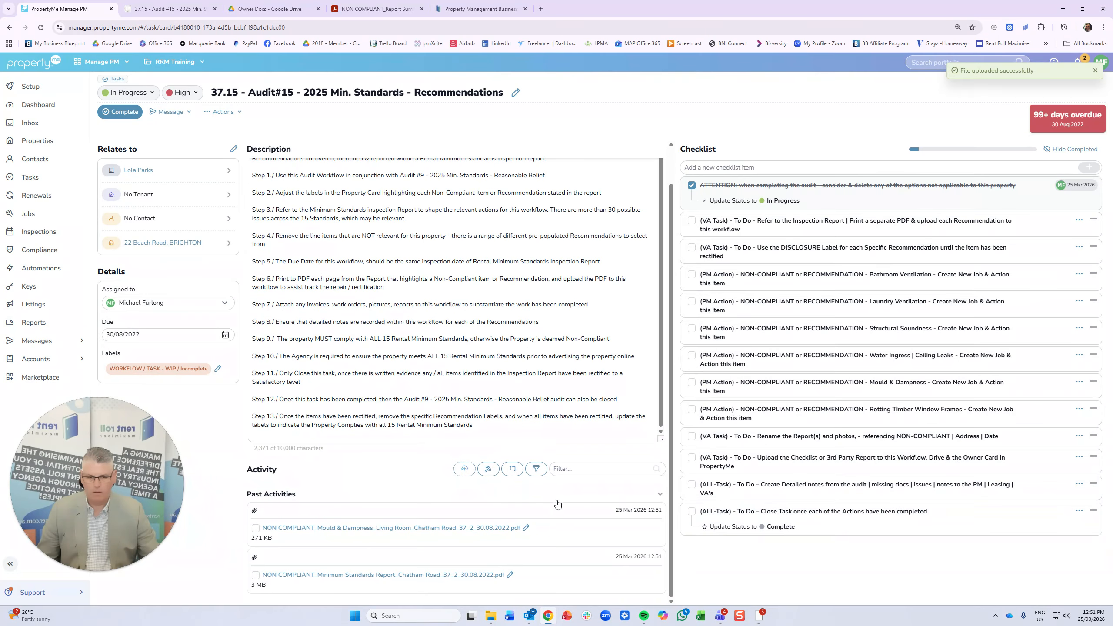
{"action": "left_click_drag", "start_coordinate": [741, 494], "coordinate": [578, 568]}
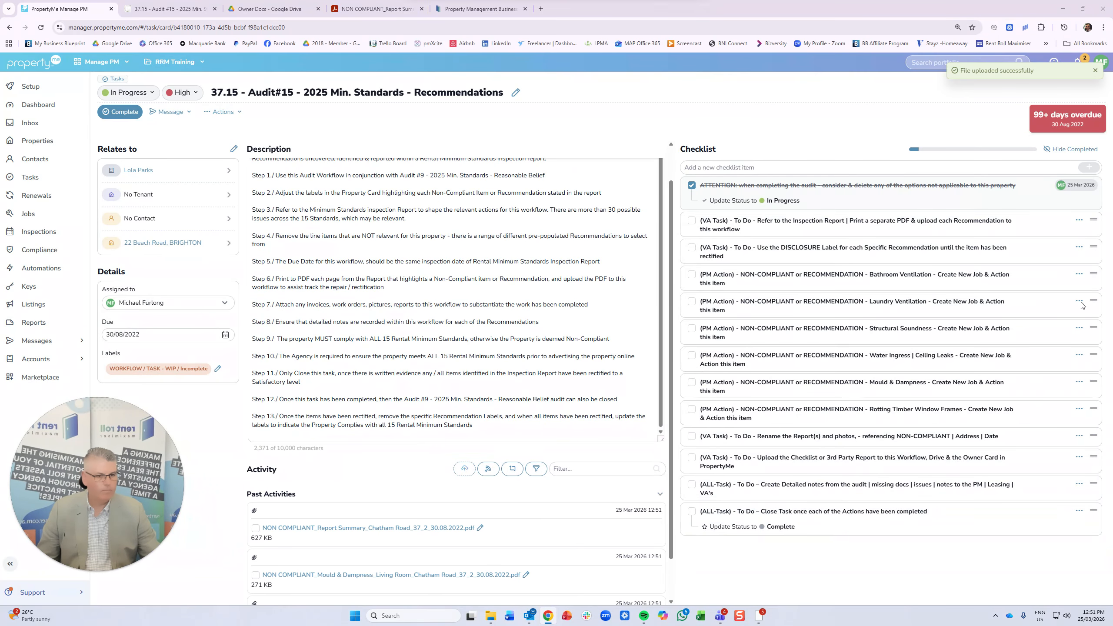
{"action": "left_click_drag", "start_coordinate": [890, 386], "coordinate": [583, 566]}
Draft a task comment "(MF - 25/3/26) - when auditing the RMS Inspection Report from 30/8/2022 - conducted by" and open the Minimum Standards Report.
{"action": "type", "text": "(MF - 25/3/26) - when auditing"}
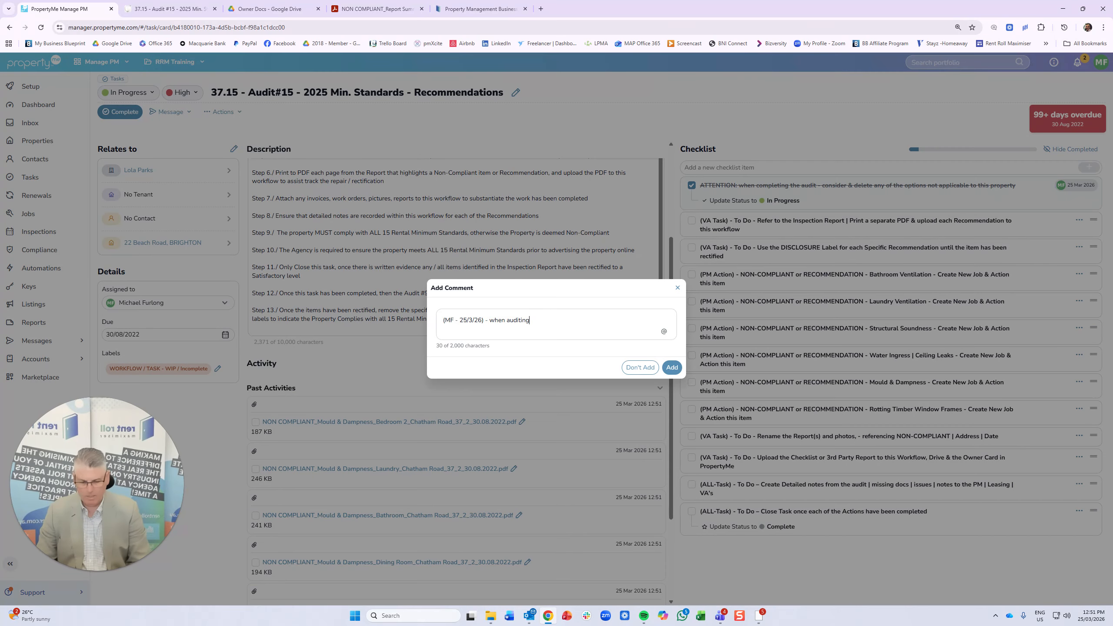
{"action": "type", "text": " the R"}
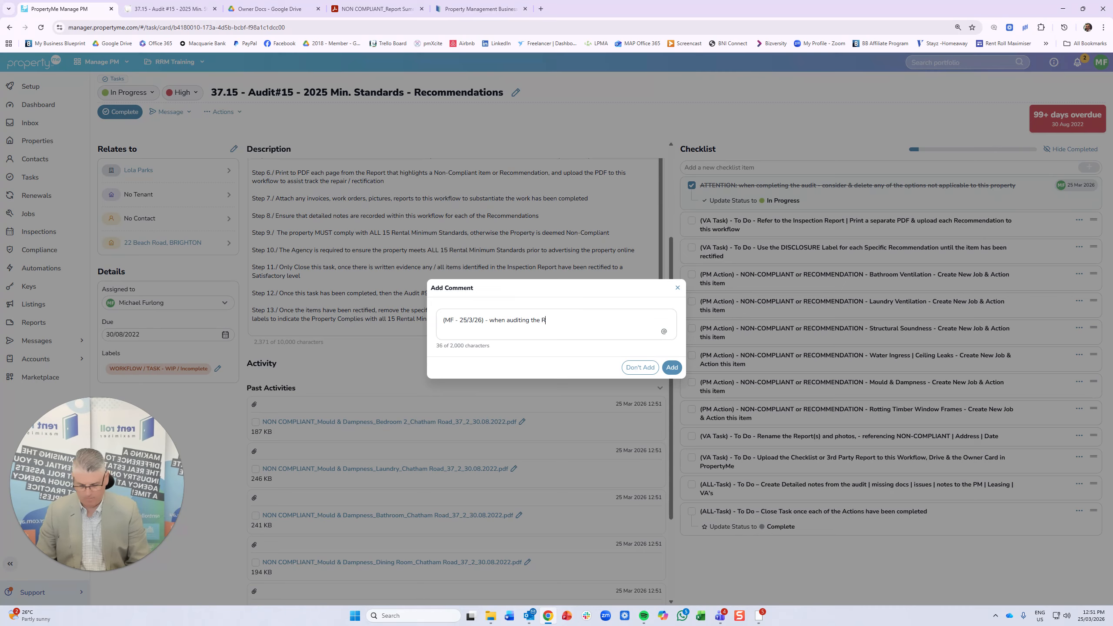
{"action": "type", "text": "MS Inspecti"}
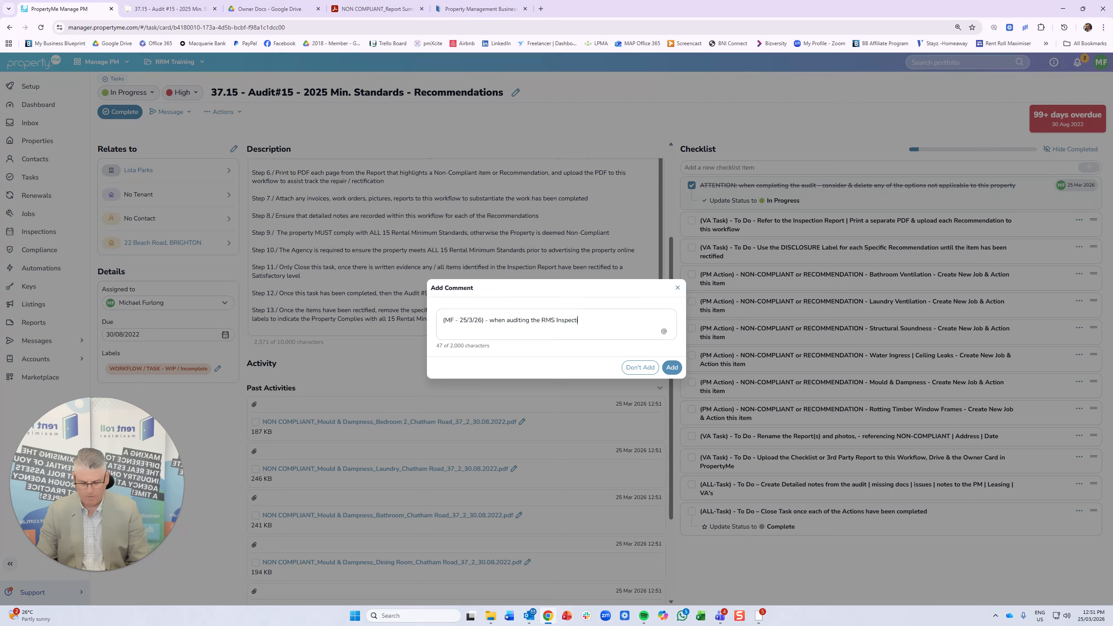
{"action": "type", "text": "on Report from 230/8"}
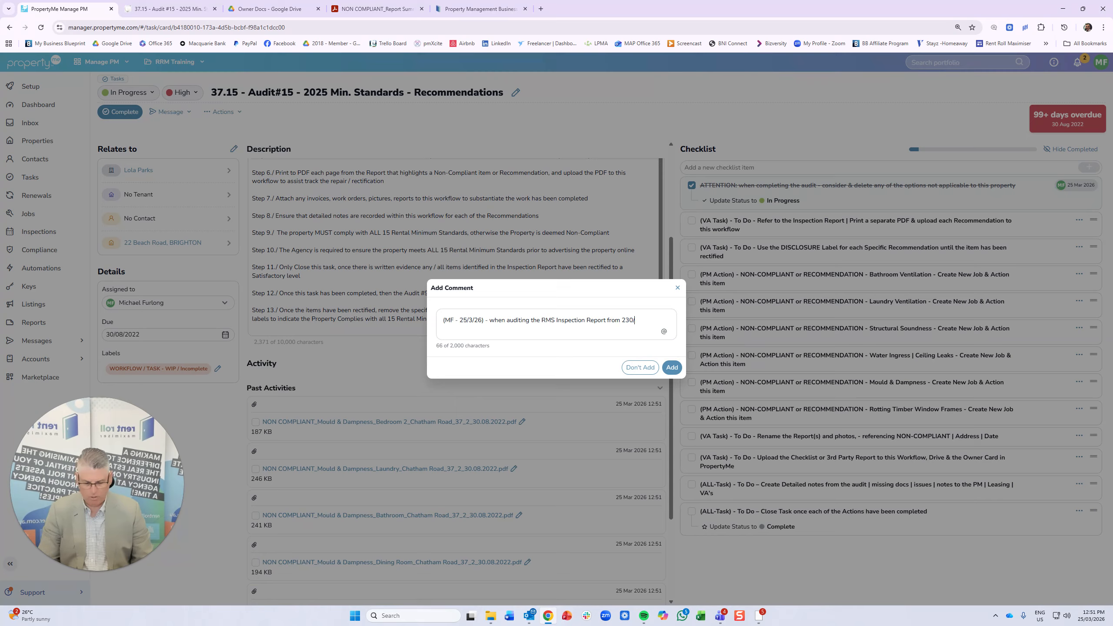
{"action": "key", "text": "BackSpace"}
{"action": "key", "text": "BackSpace"}
{"action": "key", "text": "BackSpace"}
{"action": "key", "text": "BackSpace"}
{"action": "key", "text": "BackSpace"}
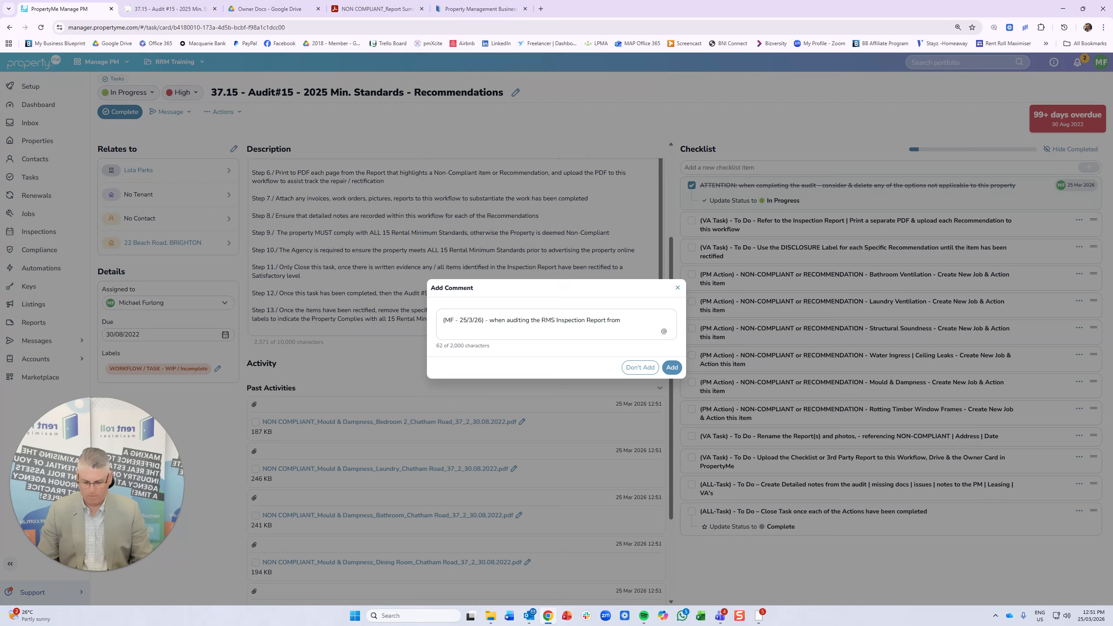
{"action": "type", "text": "30/8/2022 - conducted by"}
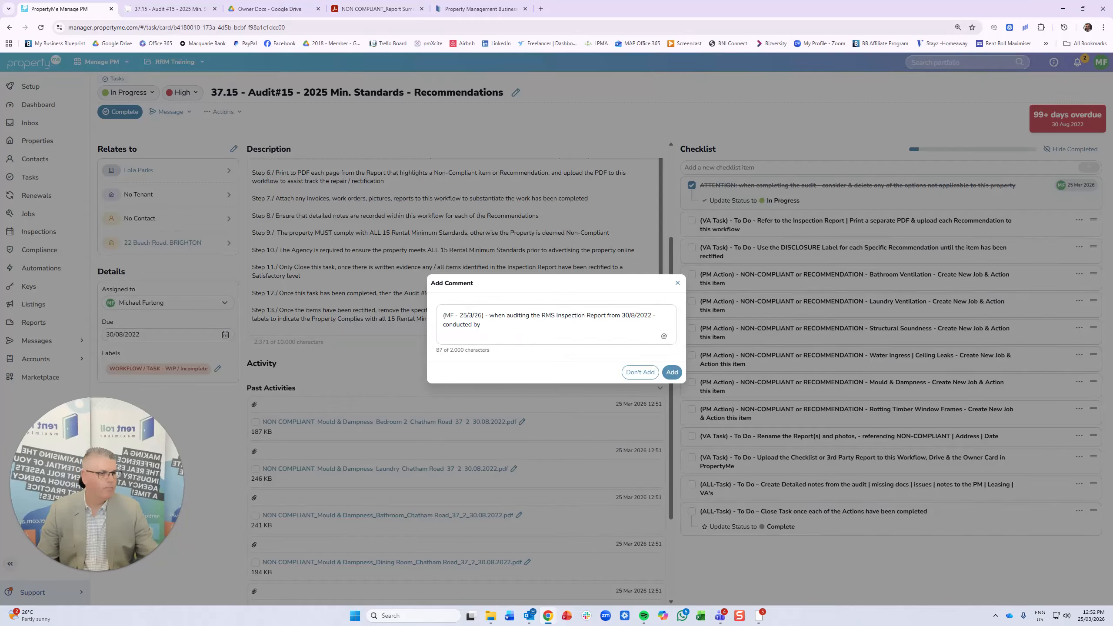
{"action": "key", "text": "super+e"}
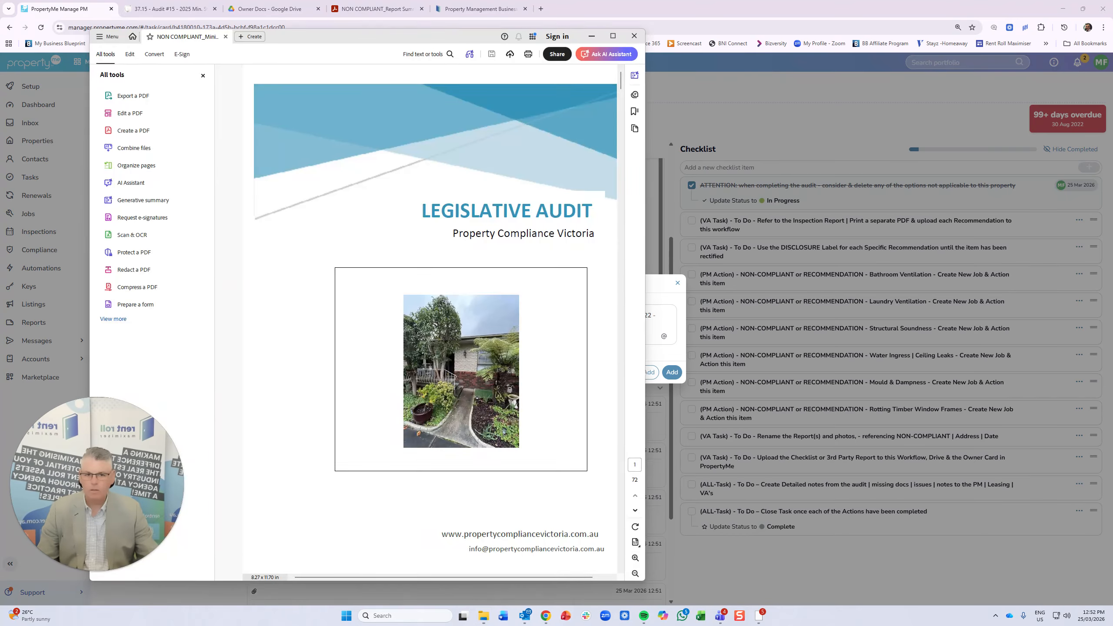